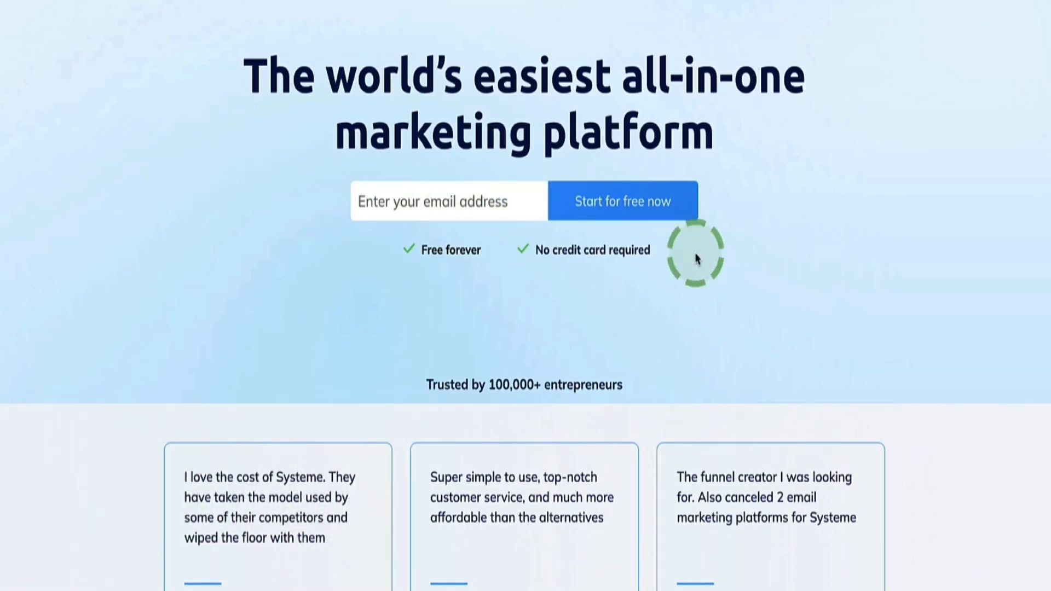
# Step: Examine the systeme.io pricing page, comparing the Free plan's contact, funnel, blog, course and integration limits with the paid plans
pyautogui.moveTo(679, 250); pyautogui.dragTo(424, 251)
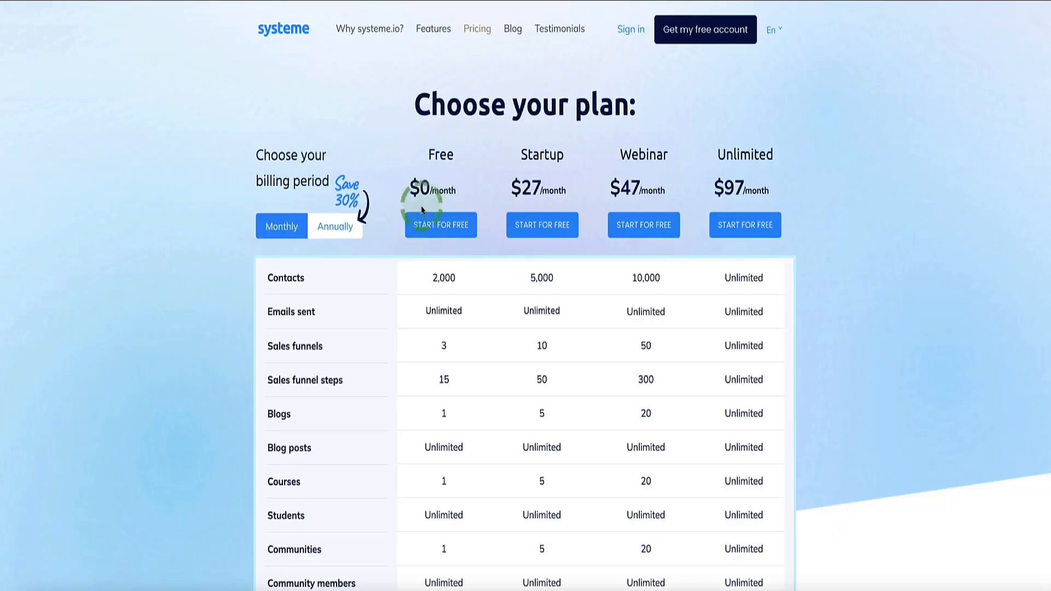
pyautogui.scroll(-1, 444, 234)
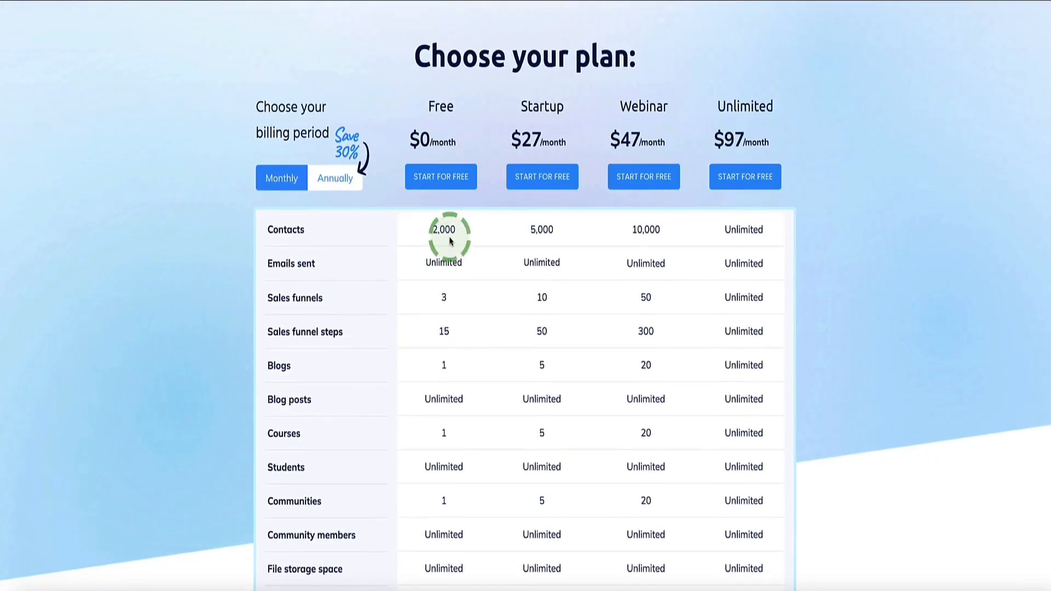
pyautogui.moveTo(462, 235); pyautogui.dragTo(424, 259)
pyautogui.click(418, 226)
pyautogui.scroll(-1, 418, 226)
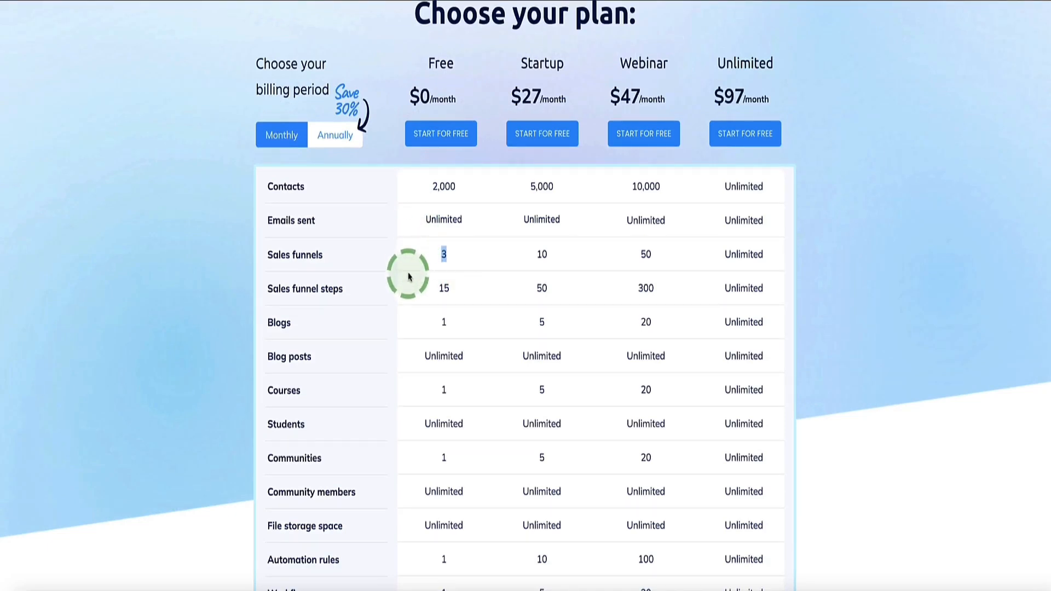
pyautogui.moveTo(451, 323)
pyautogui.mouseDown()
pyautogui.moveTo(423, 322)
pyautogui.moveTo(444, 325)
pyautogui.moveTo(433, 327)
pyautogui.mouseUp()
pyautogui.scroll(-1, 422, 322)
pyautogui.click(422, 322)
pyautogui.click(425, 325)
pyautogui.scroll(-5, 422, 322)
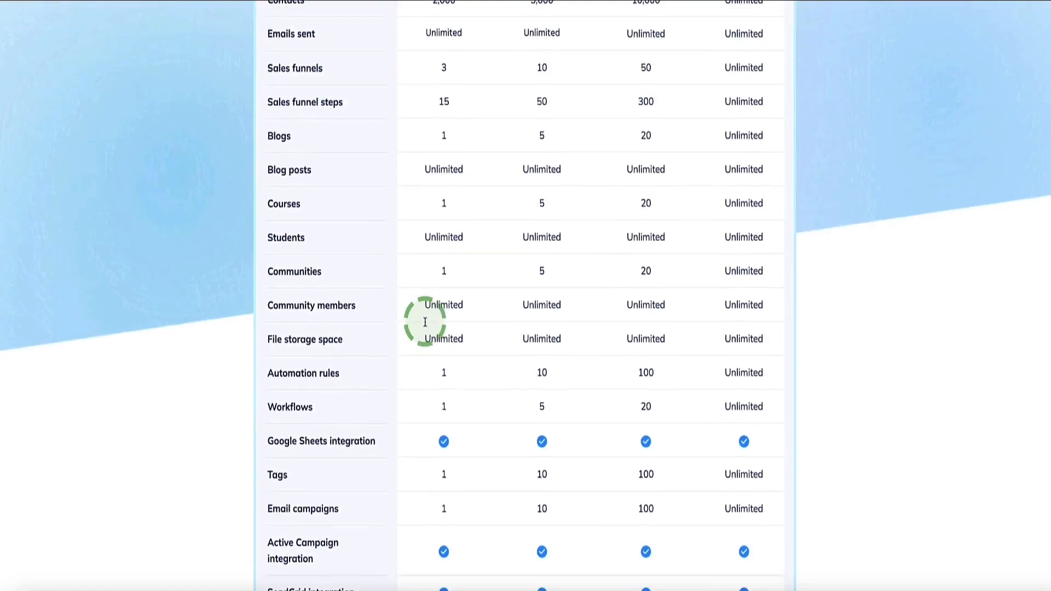
pyautogui.scroll(-2, 439, 362)
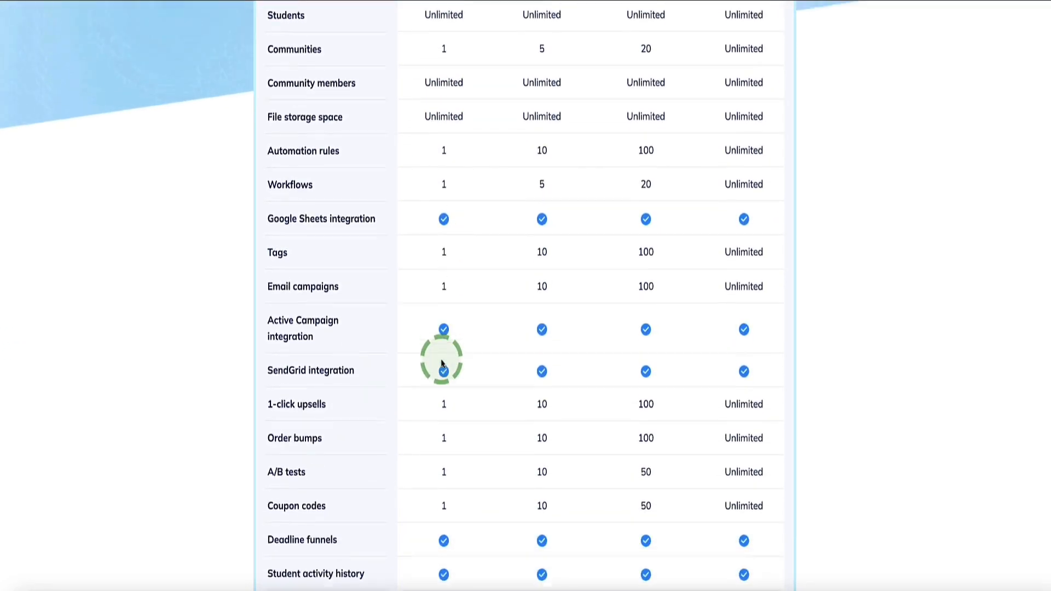
pyautogui.scroll(10, 440, 361)
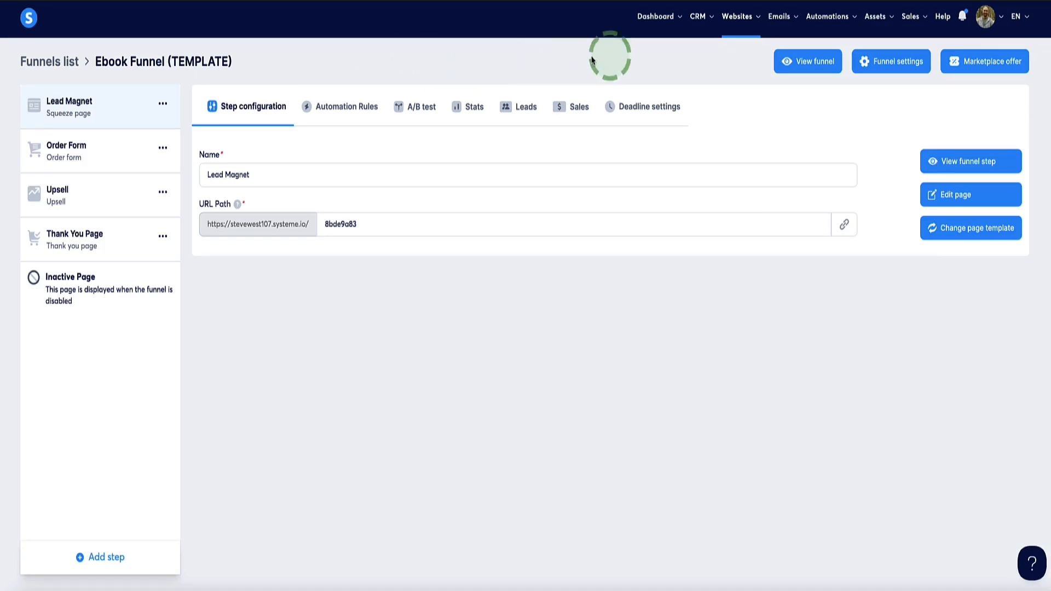
# Step: Review the ebook funnel template's lead magnet page, including its free download form and the content below
pyautogui.moveTo(725, 25)
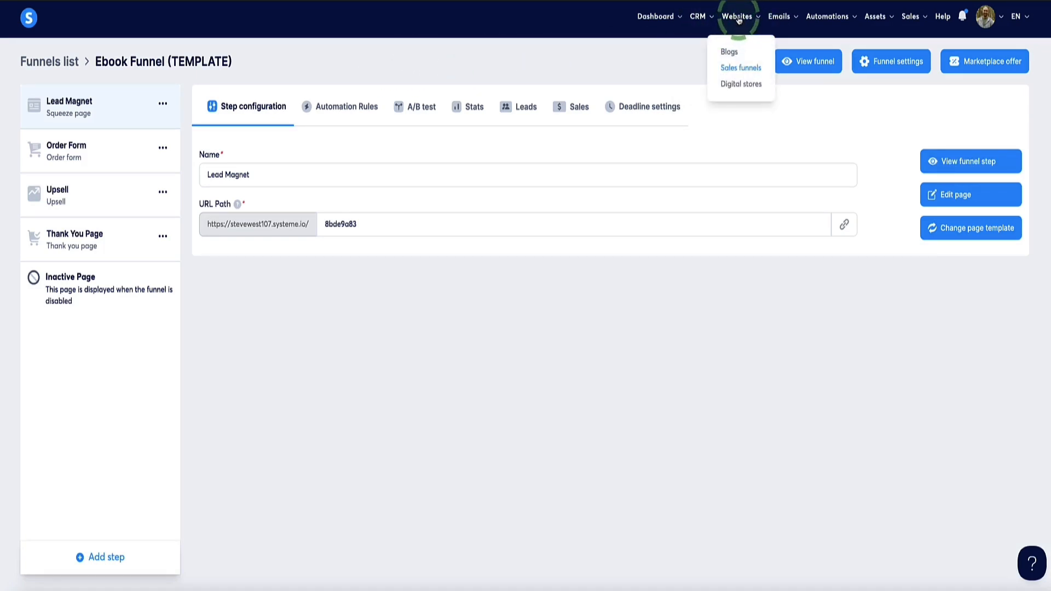
pyautogui.click(750, 73)
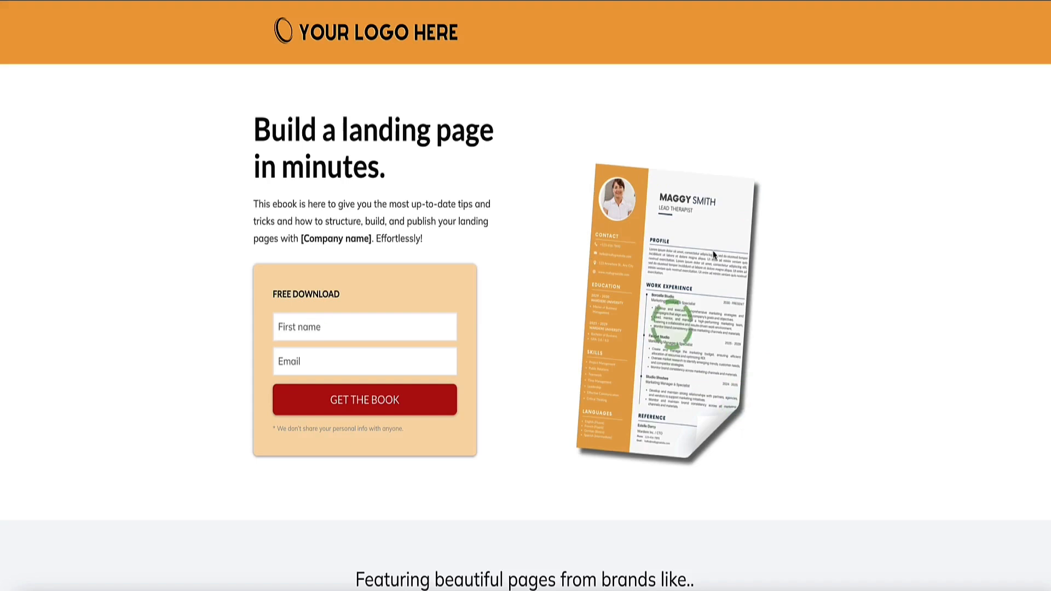
pyautogui.scroll(-7, 312, 251)
pyautogui.scroll(7, 311, 252)
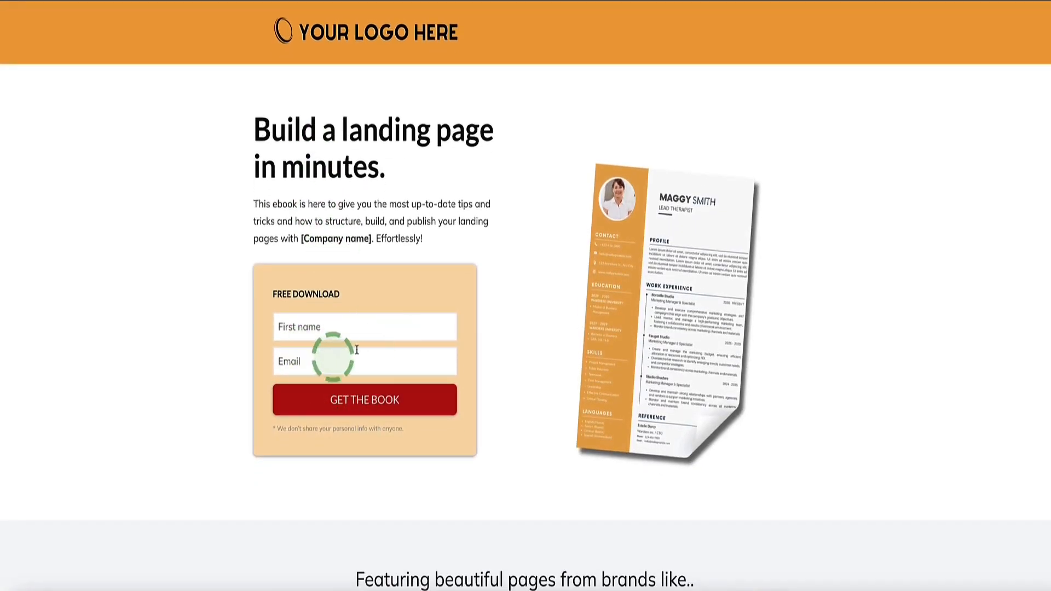
pyautogui.scroll(-1, 307, 109)
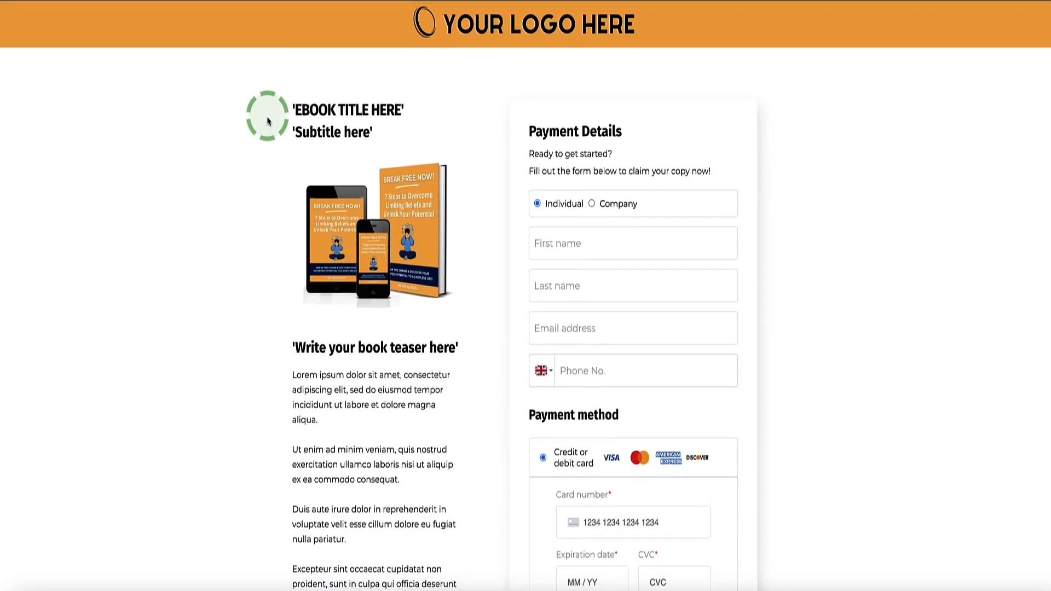
# Step: Examine the ebook order form page, from the book teaser and payment details down to the Buy Now option and guarantee
pyautogui.scroll(-1, 269, 122)
pyautogui.scroll(-8, 269, 121)
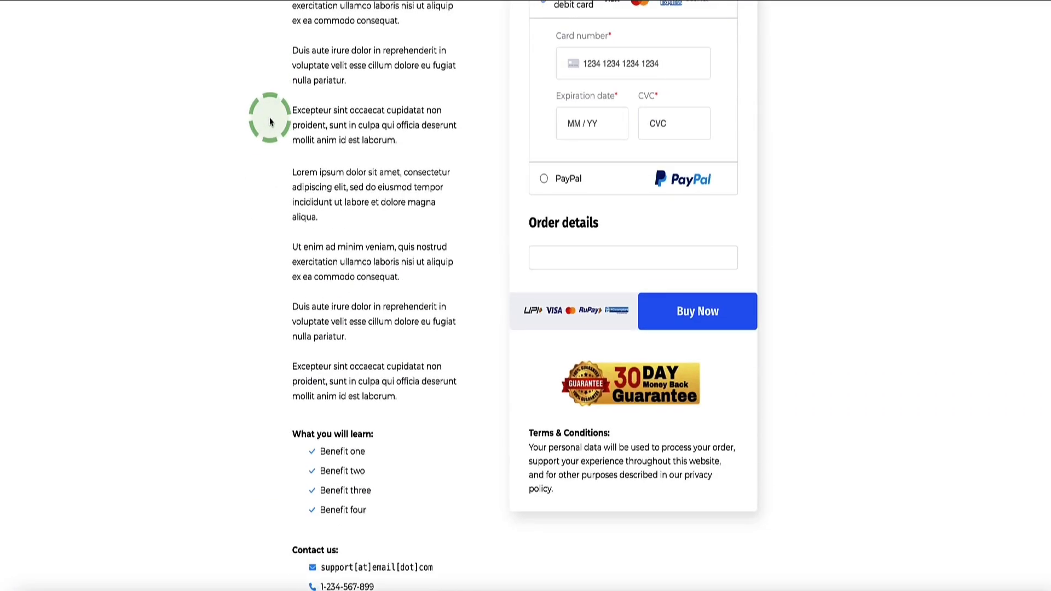
pyautogui.scroll(5, 269, 121)
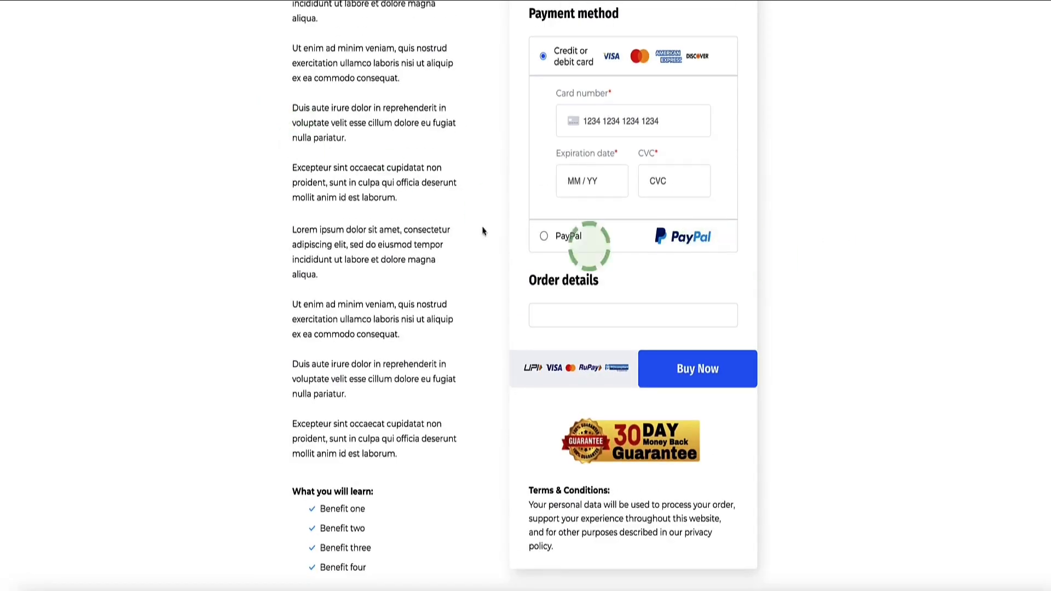
pyautogui.scroll(7, 593, 187)
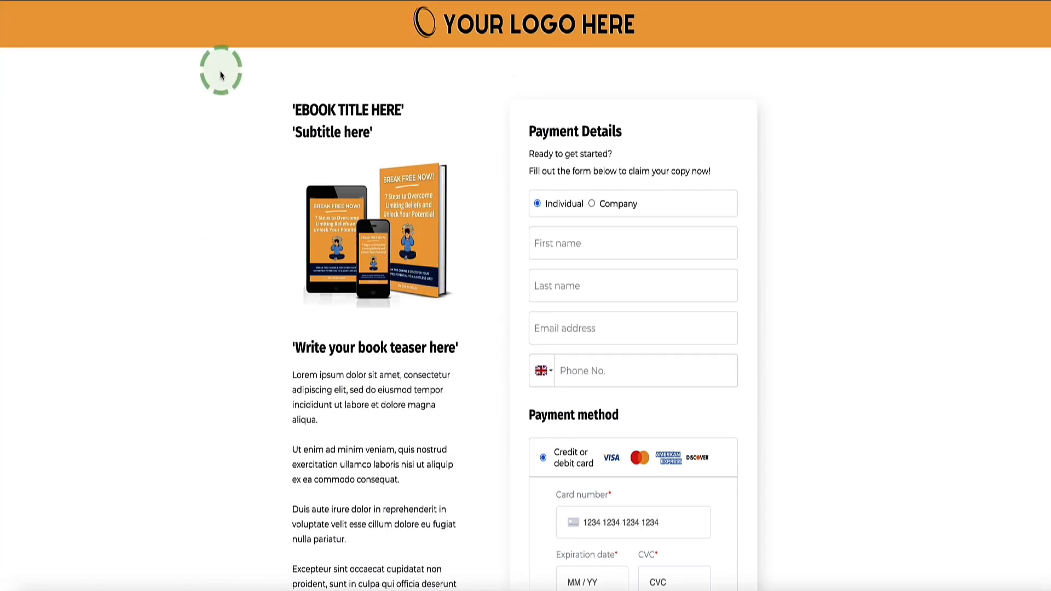
pyautogui.click(322, 1)
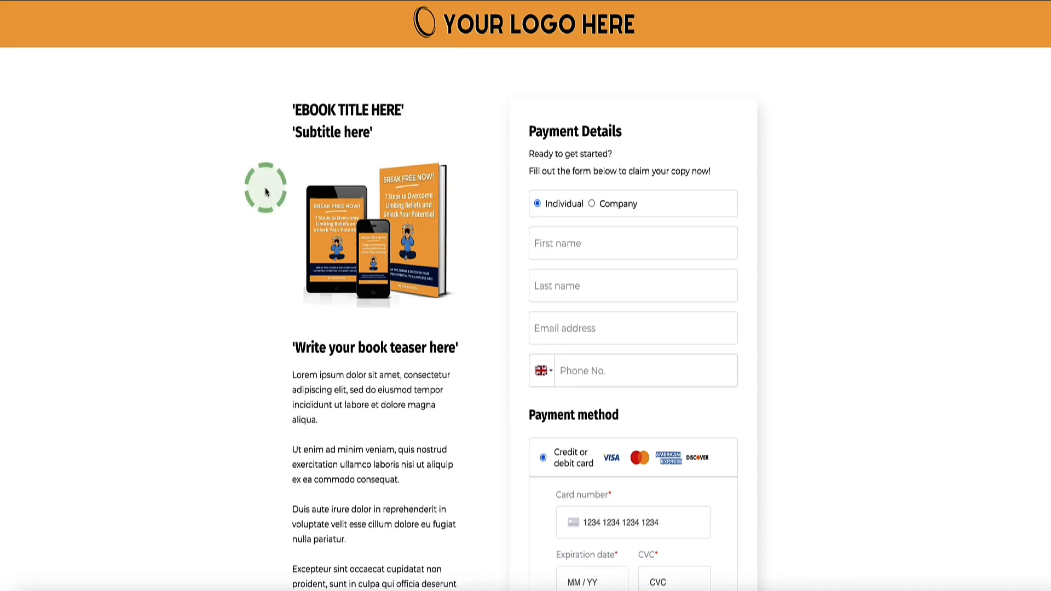
pyautogui.scroll(-7, 348, 153)
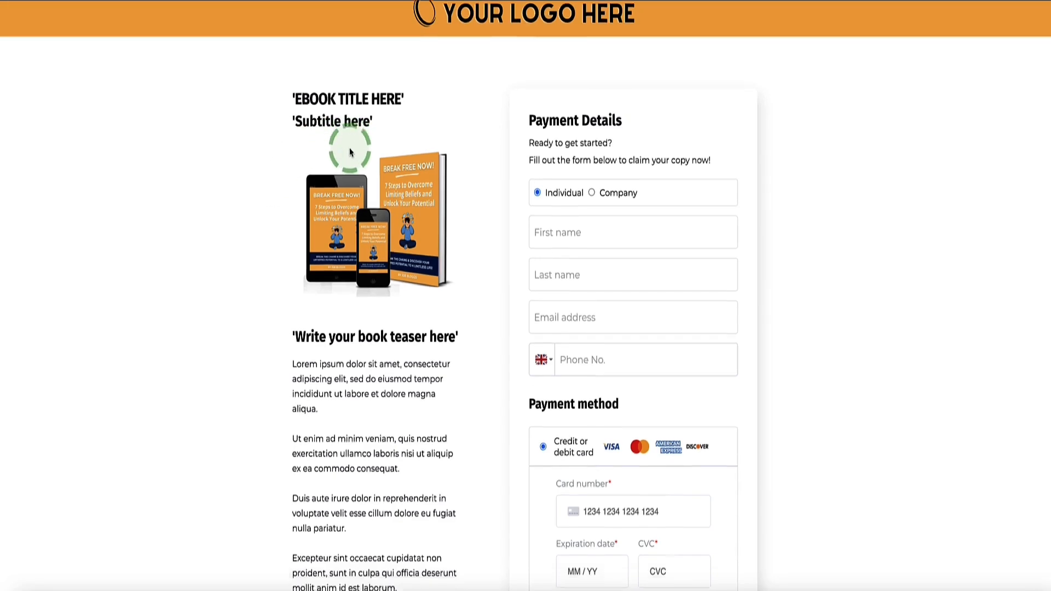
pyautogui.scroll(7, 248, 170)
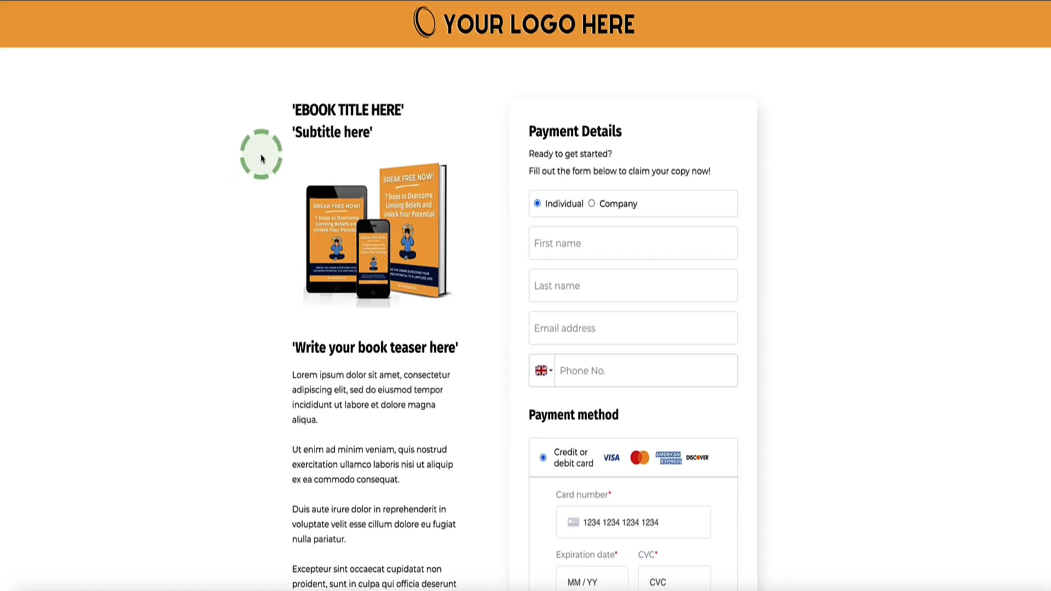
pyautogui.scroll(-7, 266, 155)
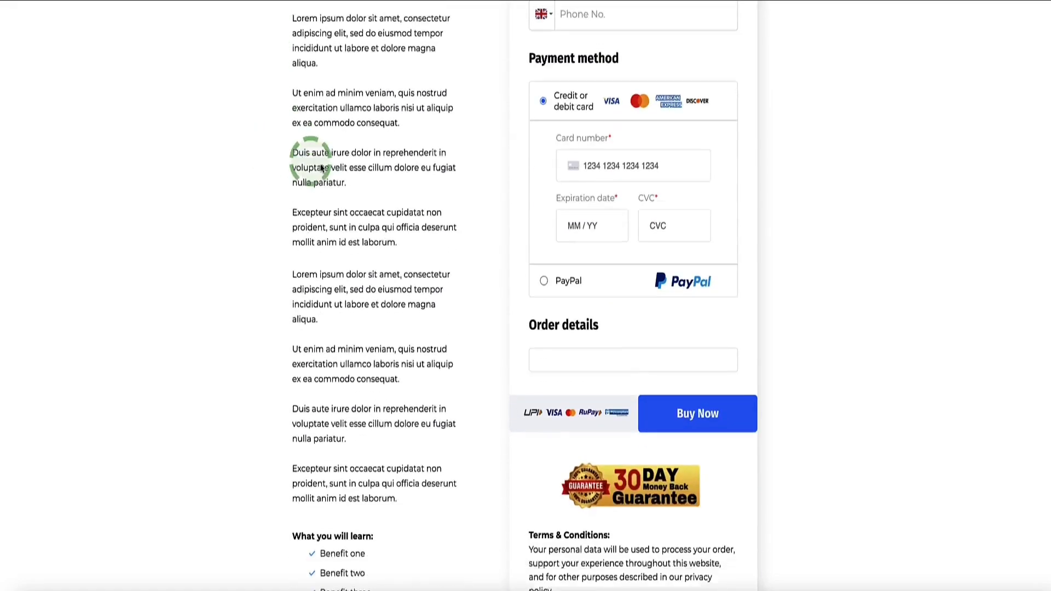
pyautogui.scroll(-1, 645, 312)
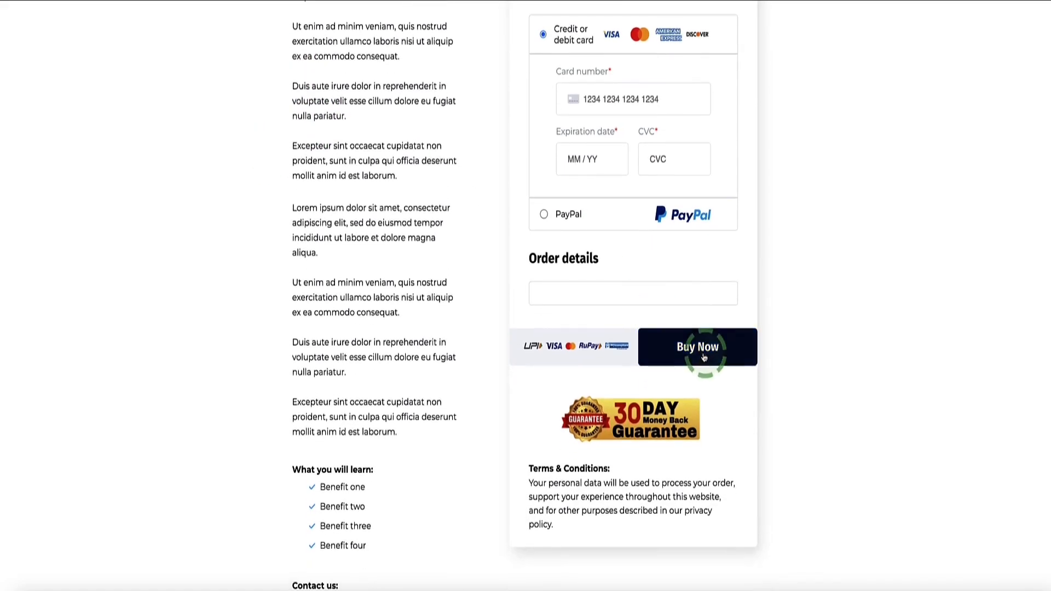
pyautogui.click(705, 355)
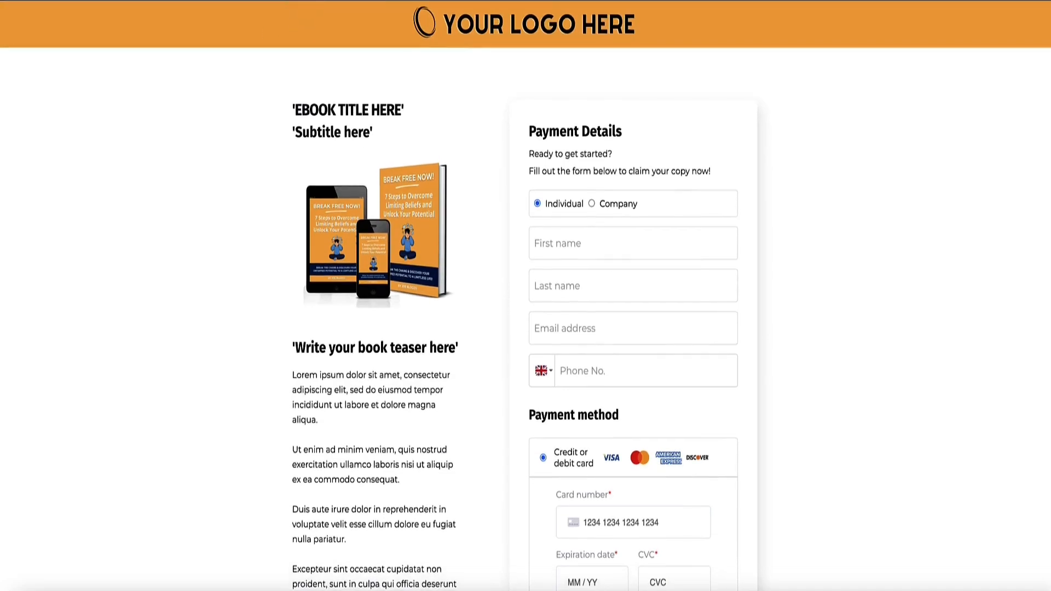
# Step: Examine the one-time coaching call upsell page and its accept and decline options, checking back against the ebook order form
pyautogui.scroll(-3, 176, 234)
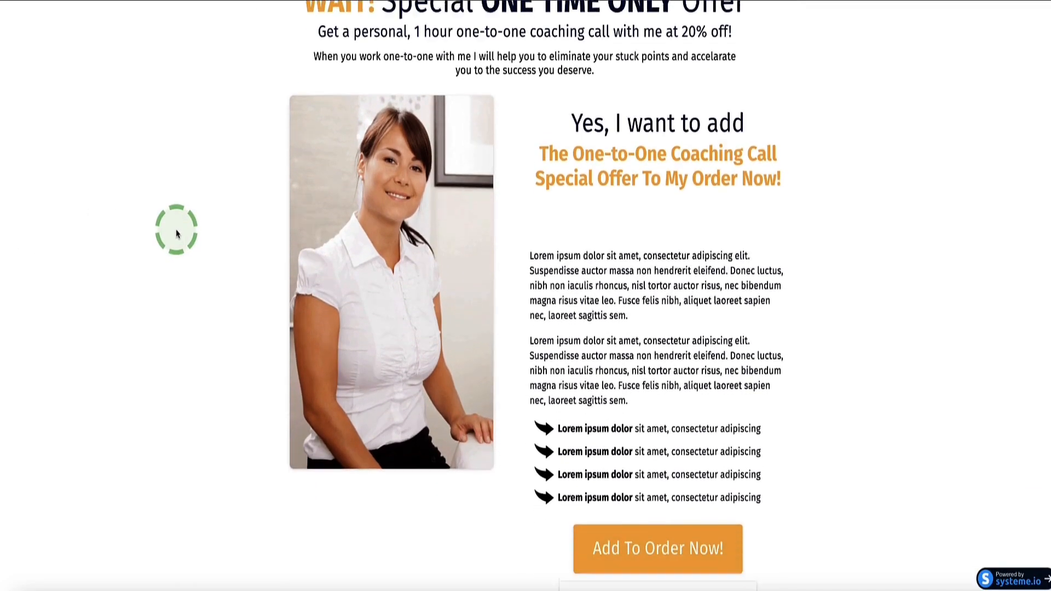
pyautogui.scroll(-1, 176, 233)
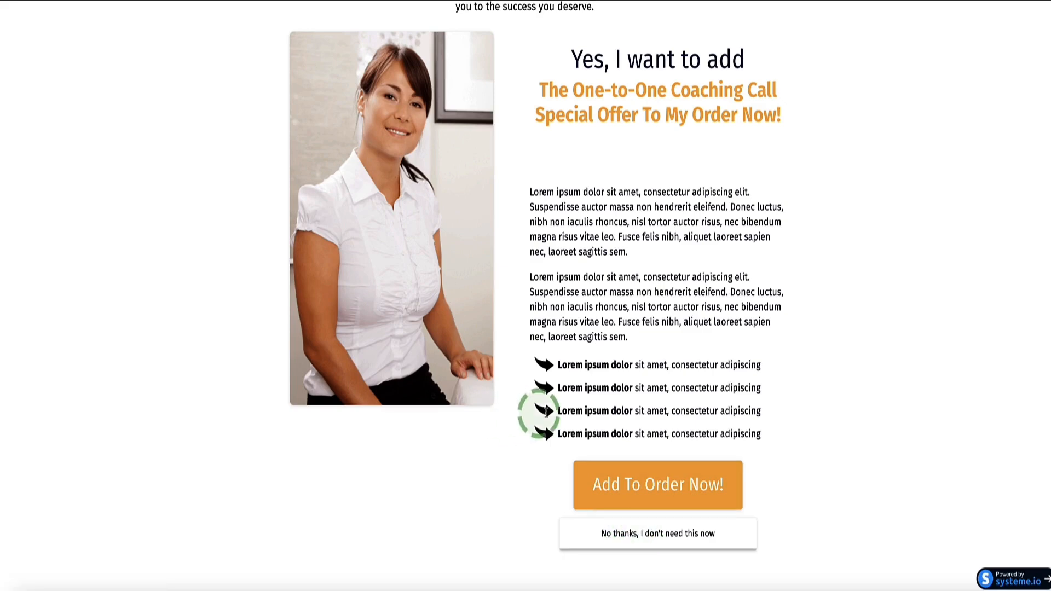
pyautogui.click(710, 493)
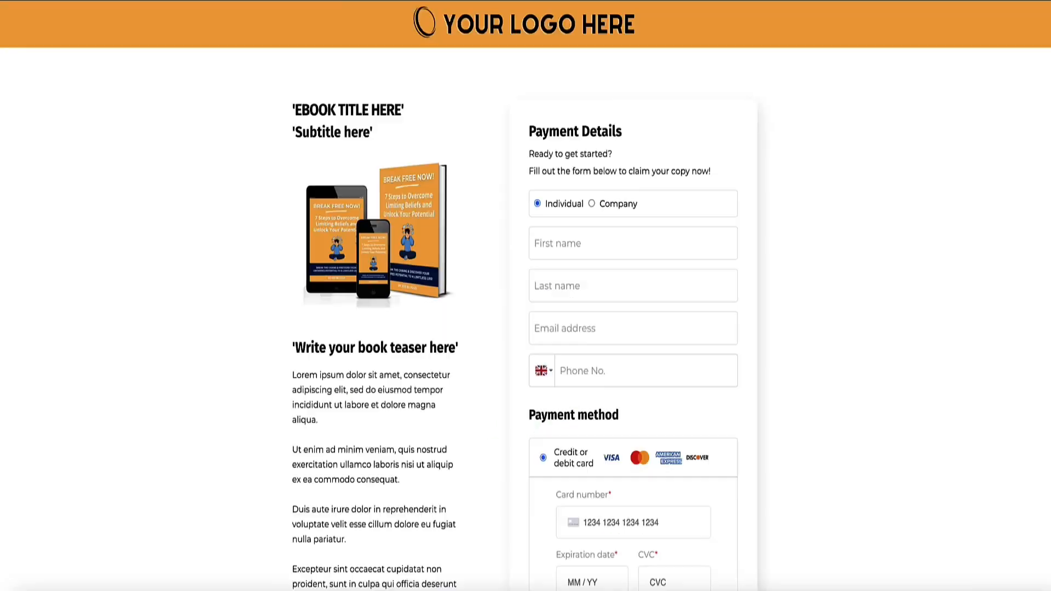
pyautogui.scroll(-3, 557, 339)
pyautogui.scroll(-1, 557, 338)
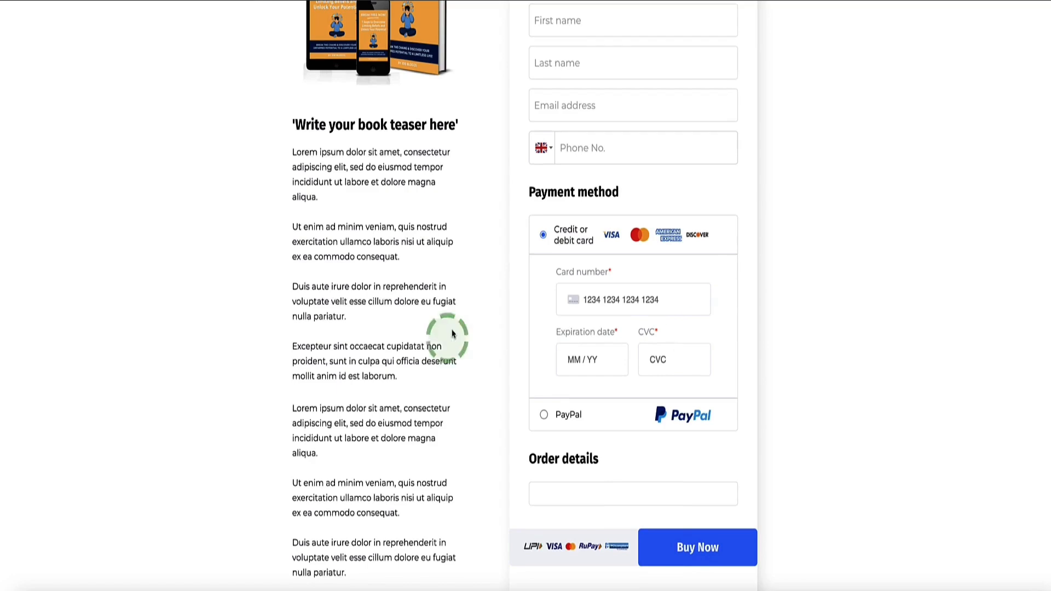
pyautogui.scroll(4, 635, 305)
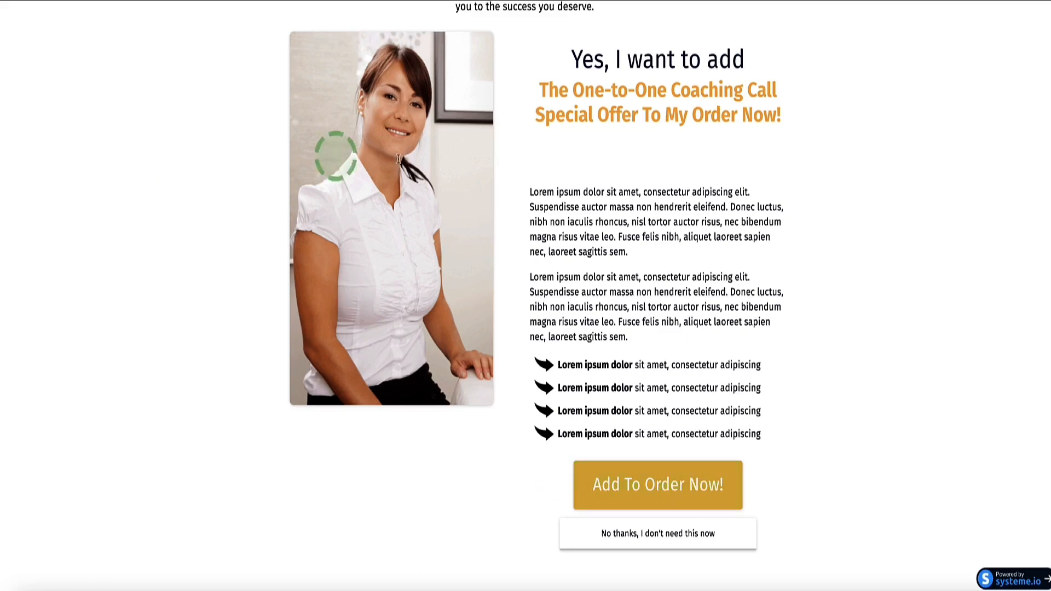
pyautogui.scroll(4, 441, 300)
pyautogui.scroll(-4, 446, 294)
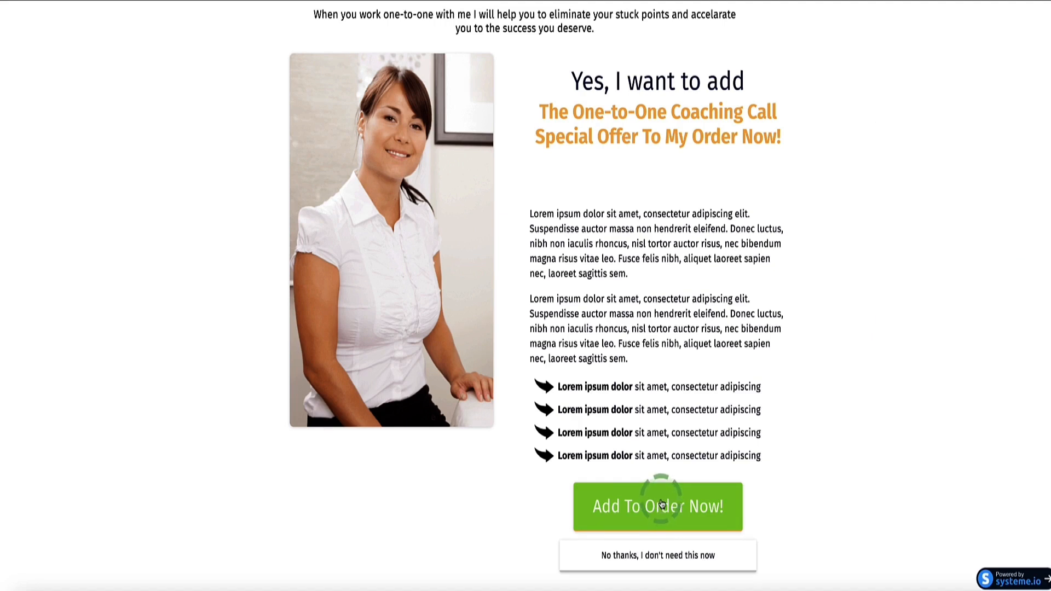
pyautogui.scroll(-1, 661, 504)
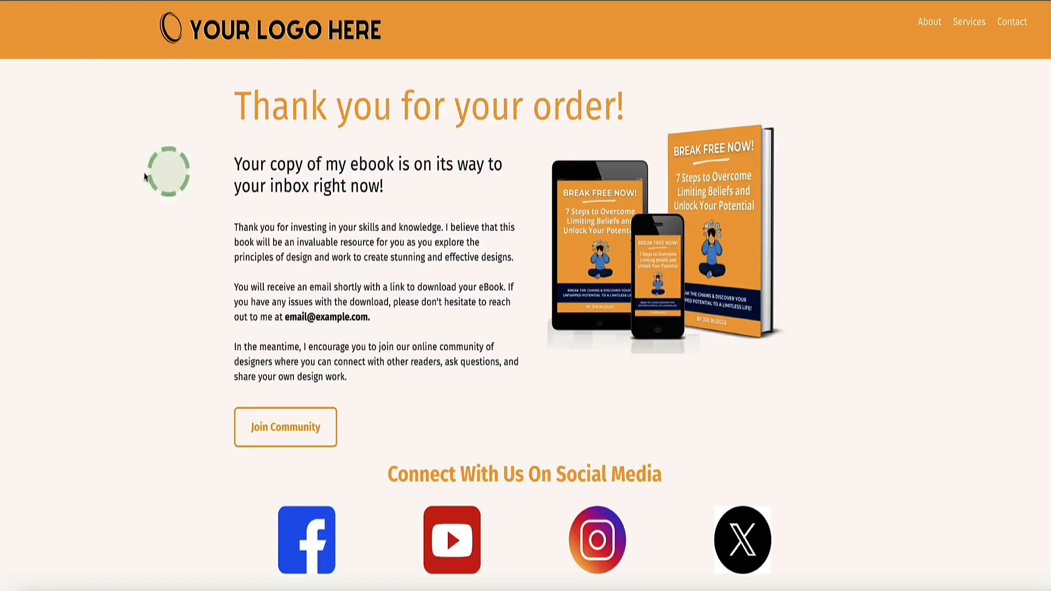
# Step: Review the ebook funnel's thank-you page, including its download message, community invitation and social media links
pyautogui.scroll(-5, 118, 172)
pyautogui.scroll(3, 118, 172)
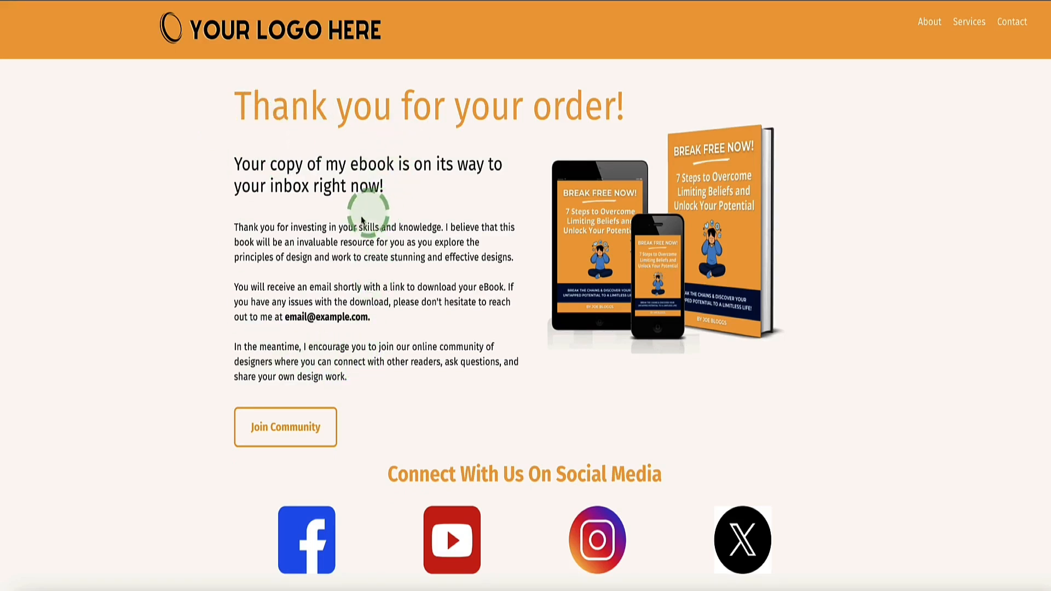
pyautogui.scroll(-2, 362, 220)
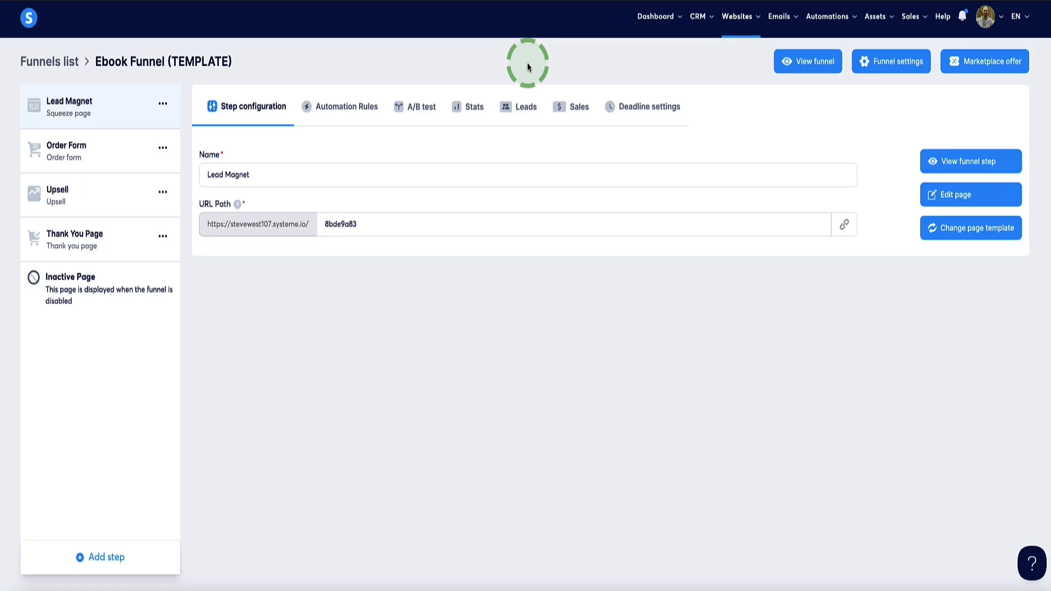
# Step: Start creating a new sales funnel from the funnels list and name it "Ebook demo funnel"
pyautogui.click(748, 18)
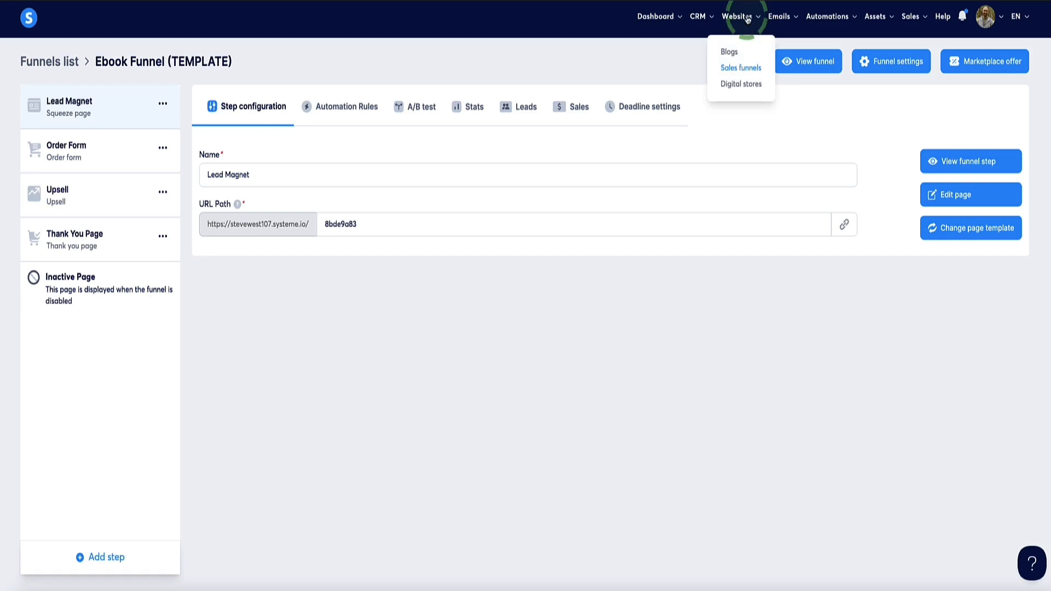
pyautogui.click(733, 70)
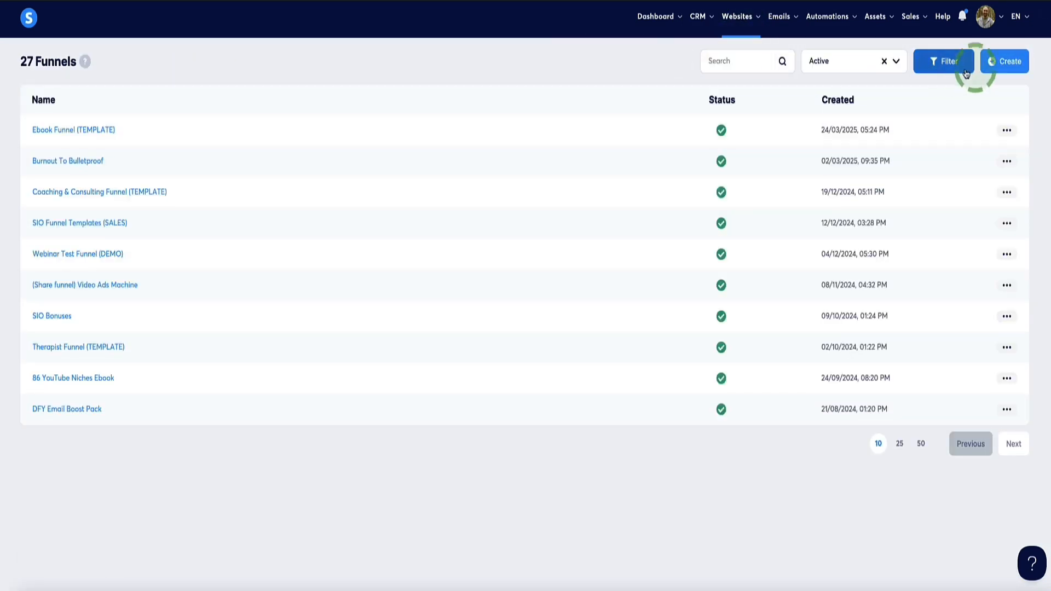
pyautogui.click(1004, 63)
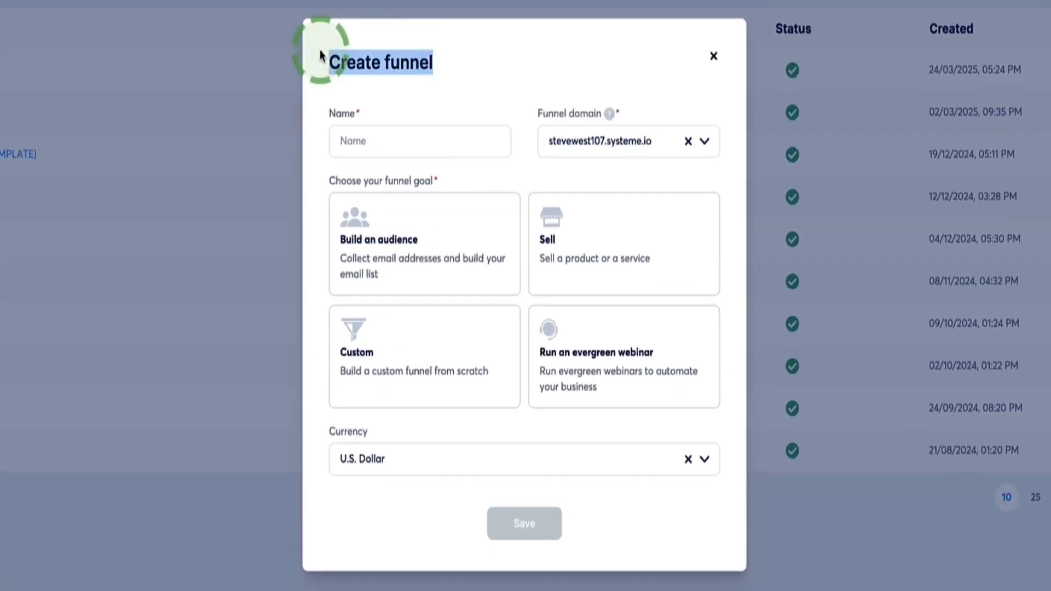
pyautogui.write('Ebook demo funnel')
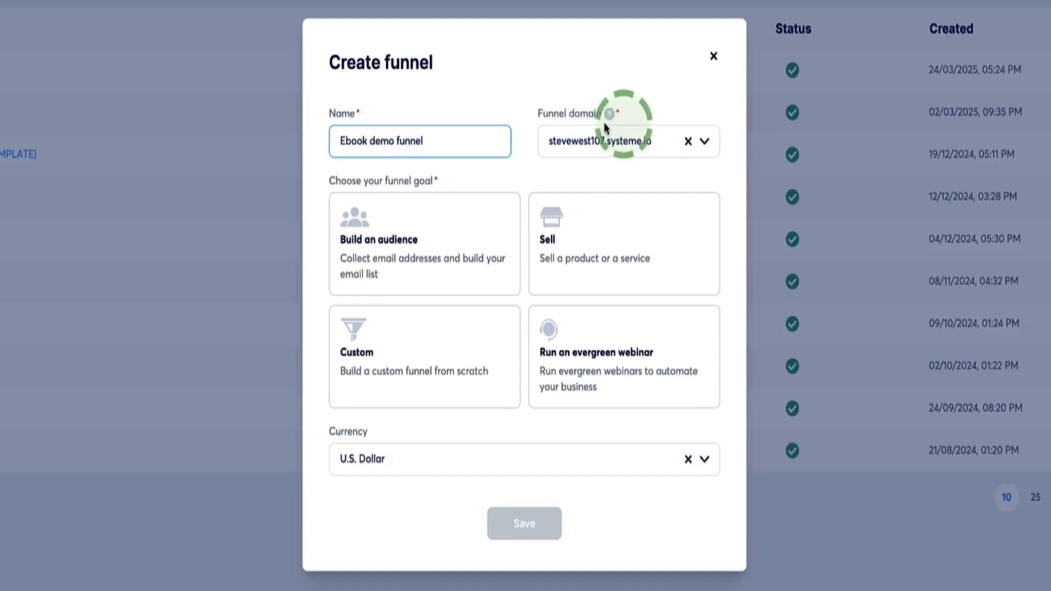
# Step: Review the domains available for the new funnel
pyautogui.click(705, 142)
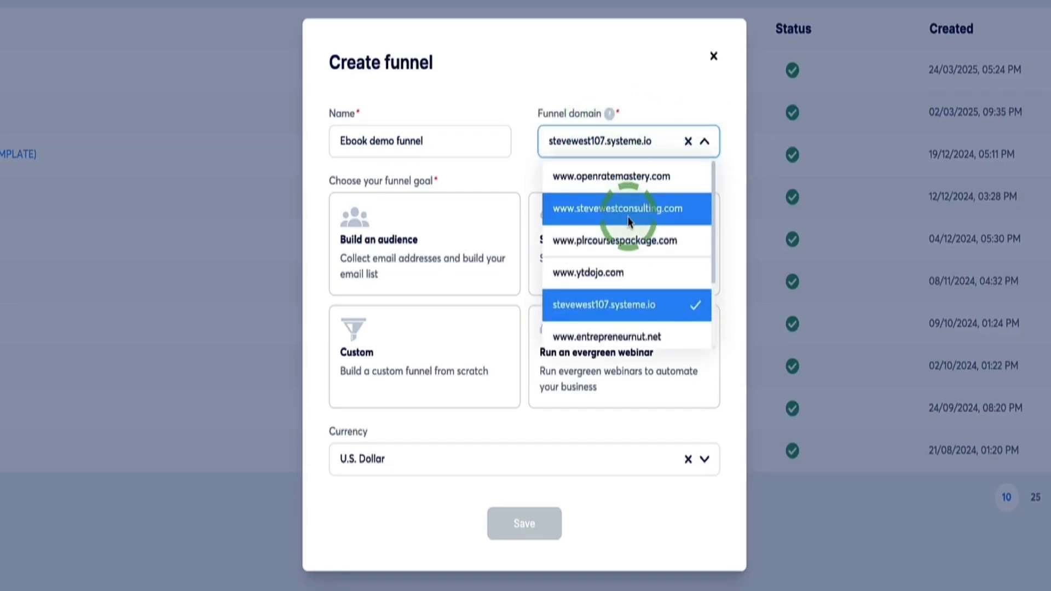
pyautogui.scroll(-2, 629, 222)
pyautogui.scroll(2, 621, 201)
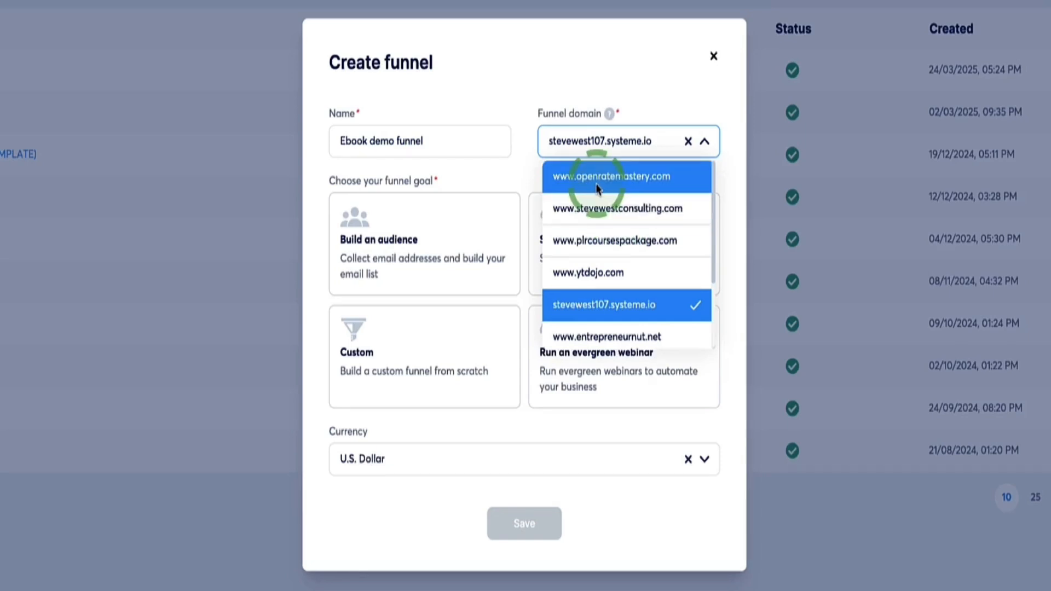
pyautogui.click(658, 104)
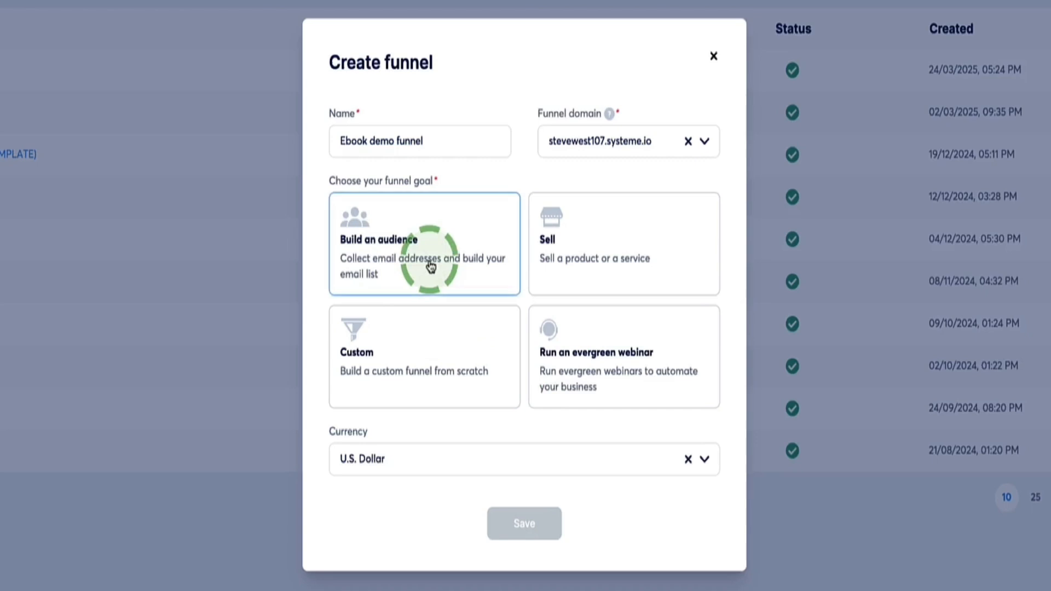
# Step: Choose Sell as the funnel goal, save the new funnel, and open Ebook demo funnel from the funnels list
pyautogui.click(572, 237)
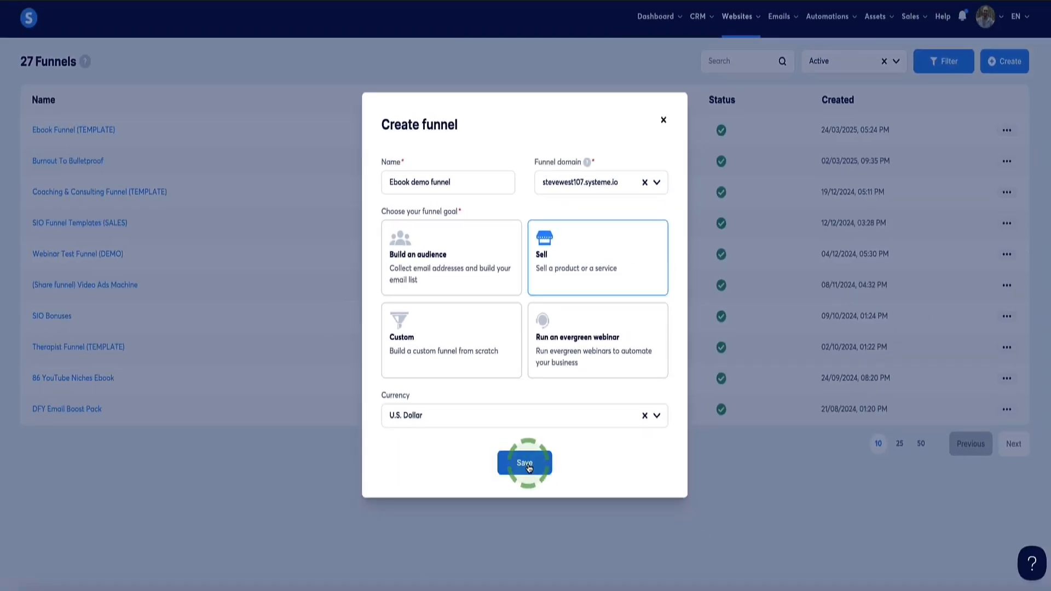
pyautogui.click(527, 464)
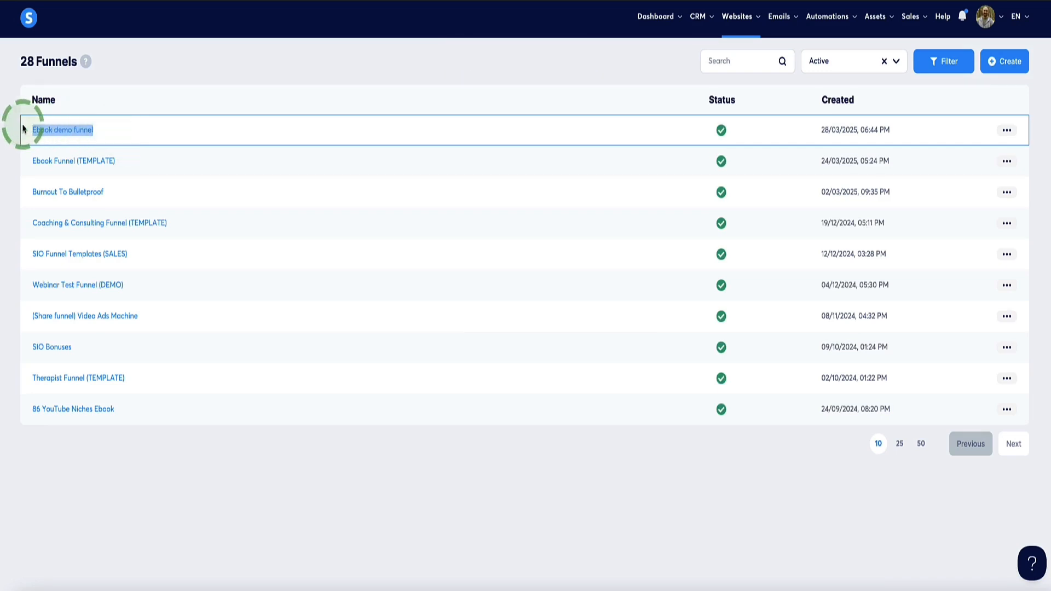
pyautogui.click(59, 135)
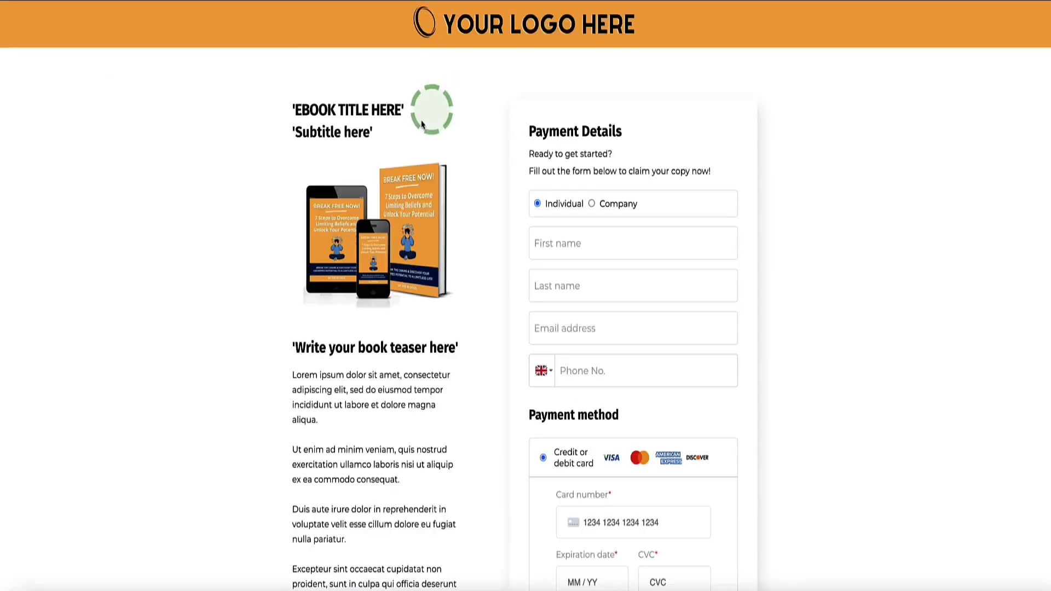
# Step: Review the template funnel's ebook order form page, including the title, book teaser, benefits, payment details and guarantee
pyautogui.scroll(-15, 422, 125)
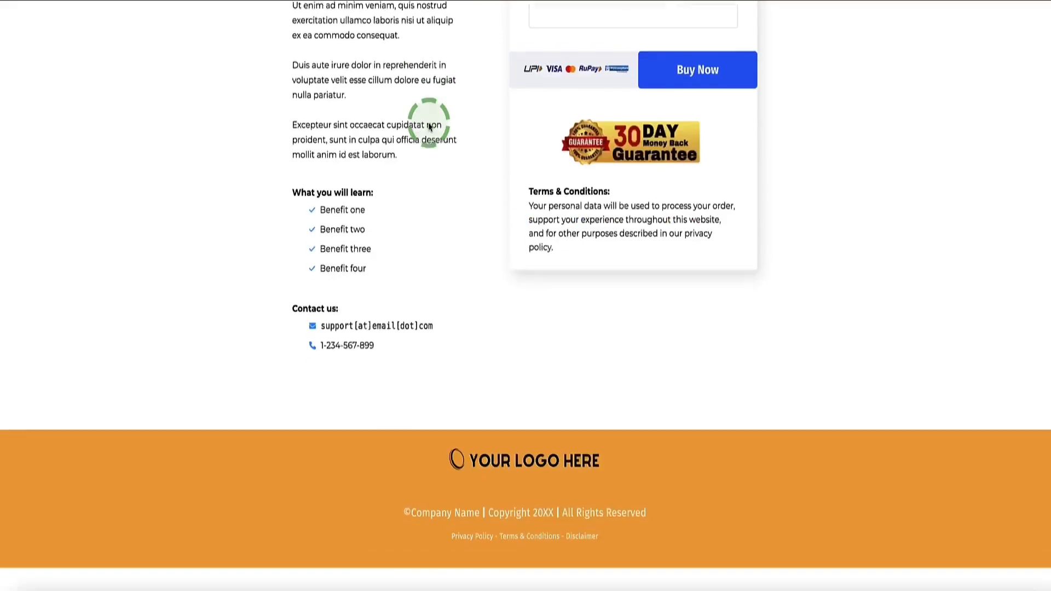
pyautogui.scroll(15, 429, 133)
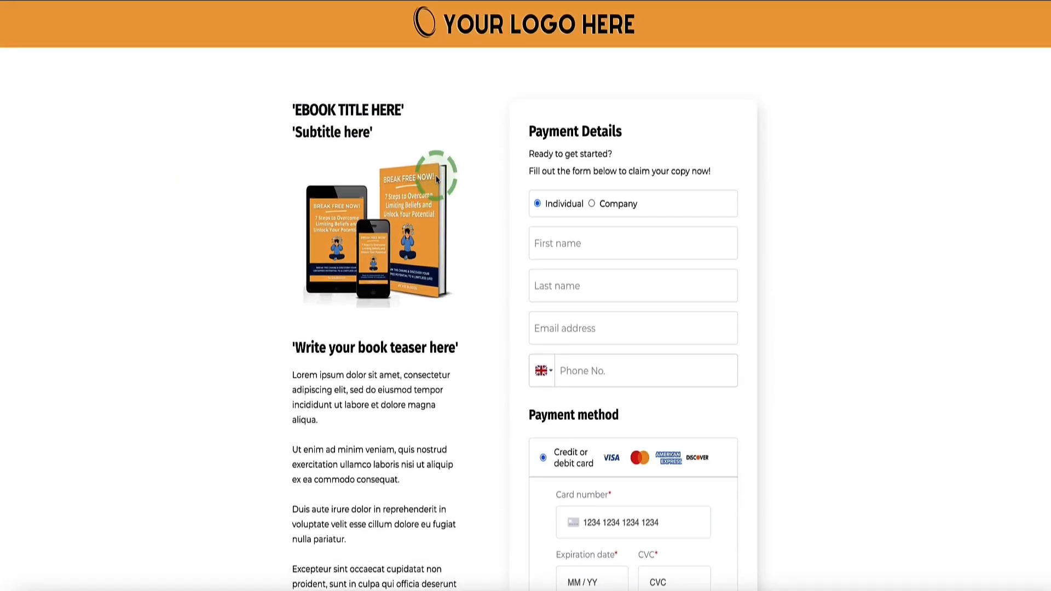
pyautogui.scroll(-6, 185, 146)
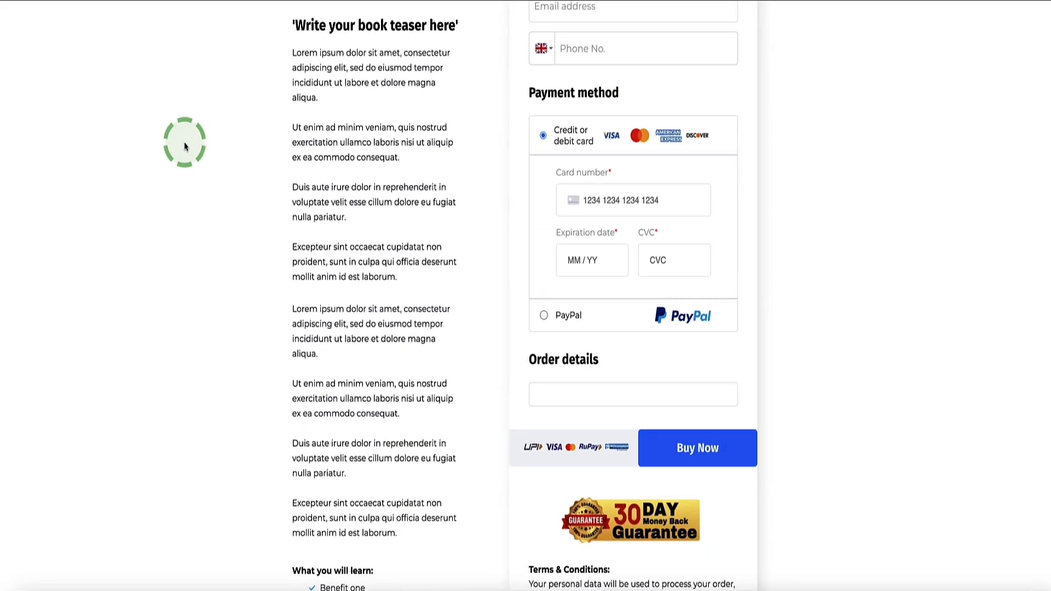
pyautogui.scroll(-5, 185, 147)
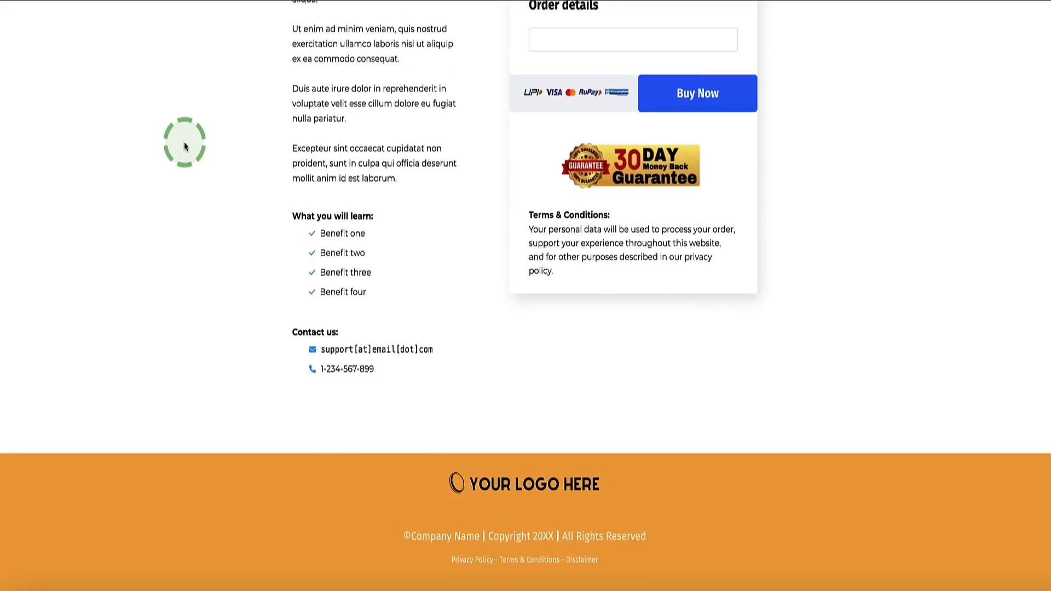
pyautogui.scroll(10, 185, 147)
pyautogui.scroll(-5, 305, 293)
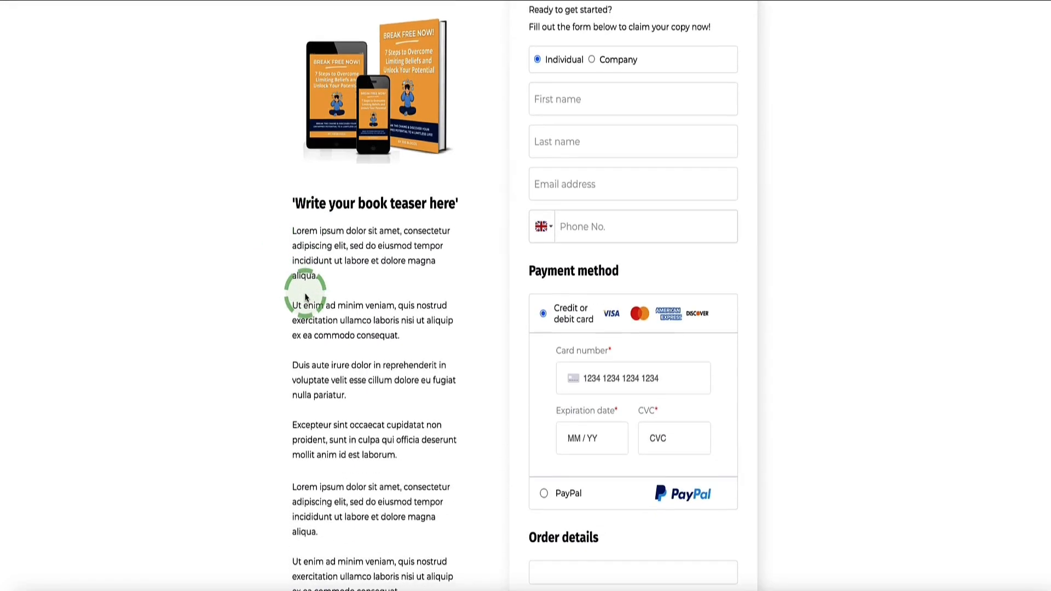
pyautogui.scroll(5, 301, 293)
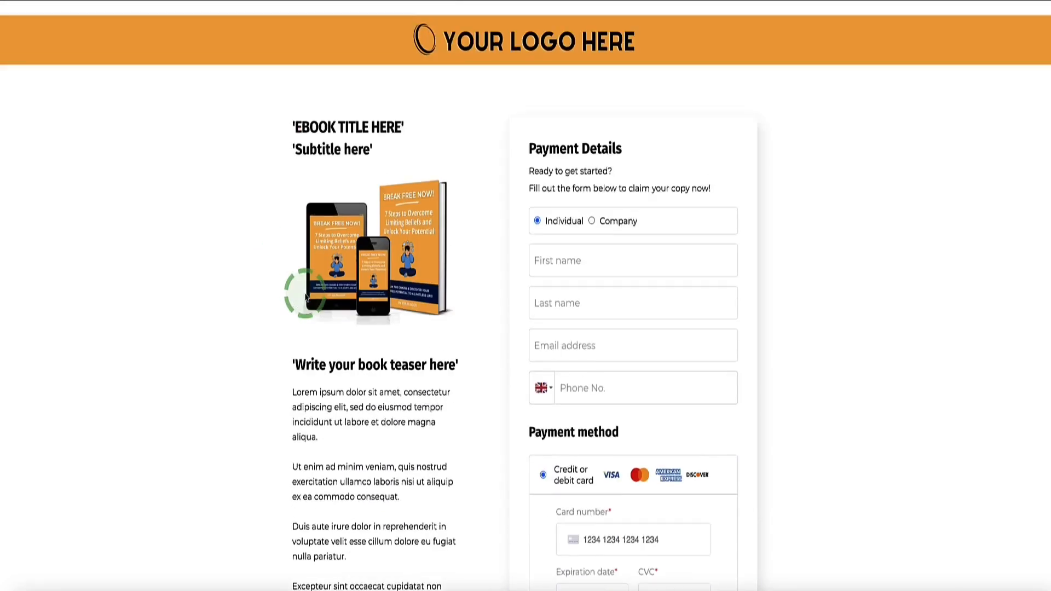
pyautogui.scroll(-3, 175, 340)
pyautogui.moveTo(294, 239); pyautogui.dragTo(395, 443)
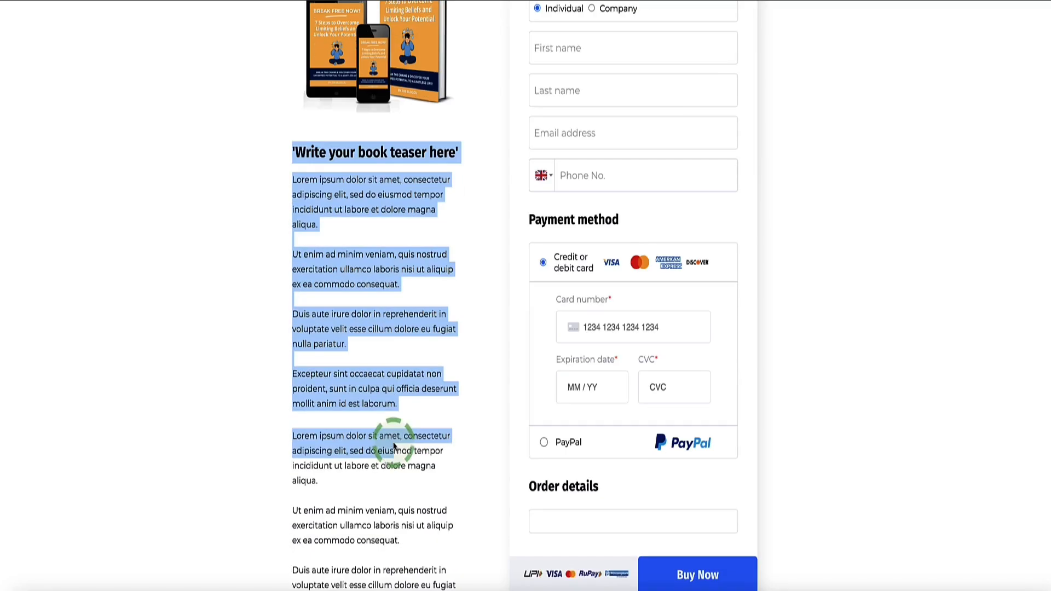
pyautogui.click(375, 425)
pyautogui.scroll(4, 285, 88)
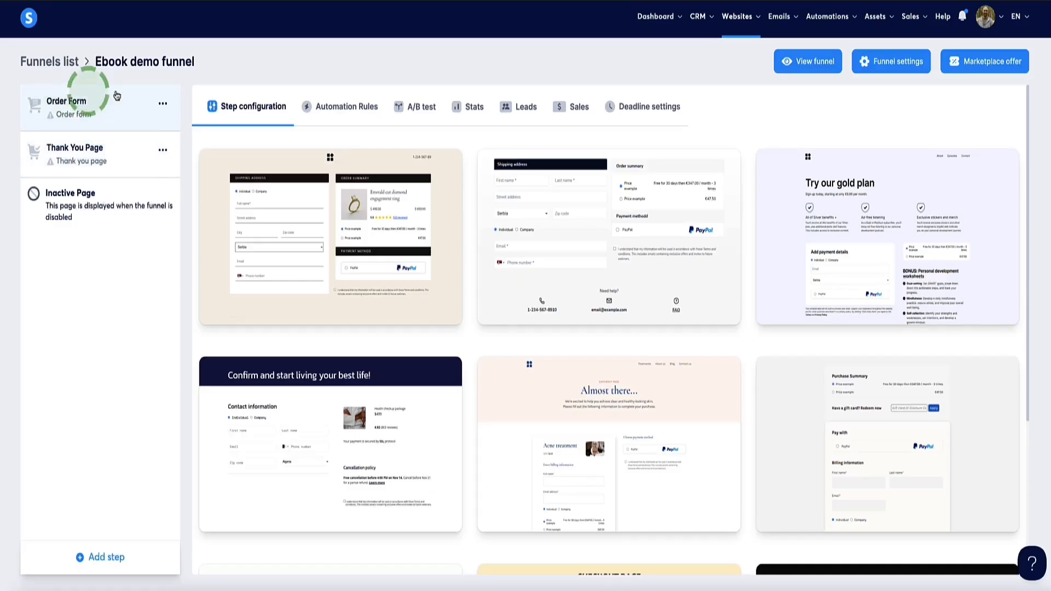
# Step: Browse the order form templates for Ebook demo funnel with 30 templates shown per page
pyautogui.moveTo(591, 269)
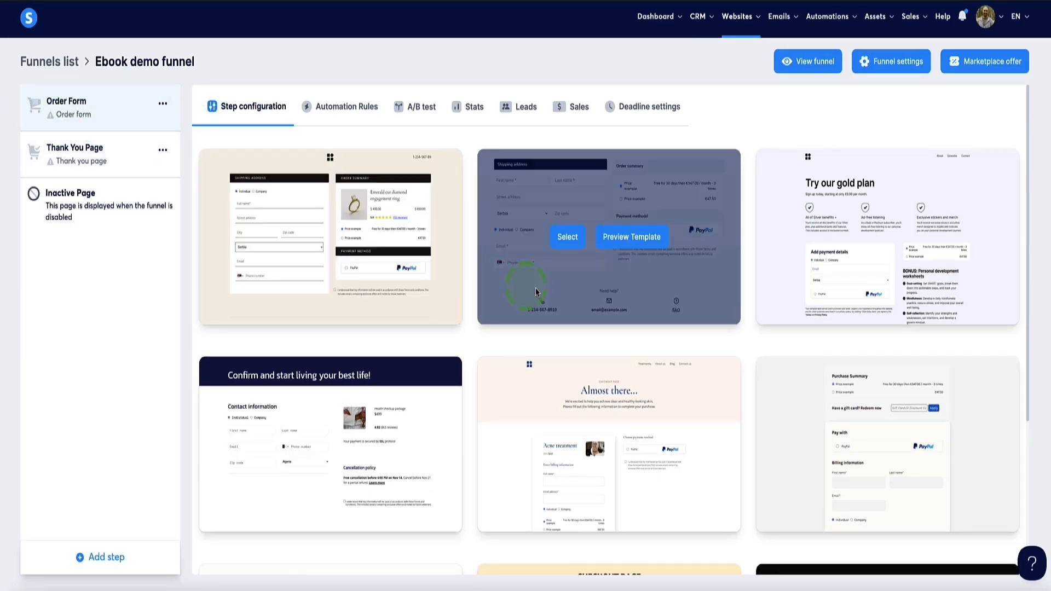
pyautogui.scroll(-5, 531, 287)
pyautogui.click(920, 536)
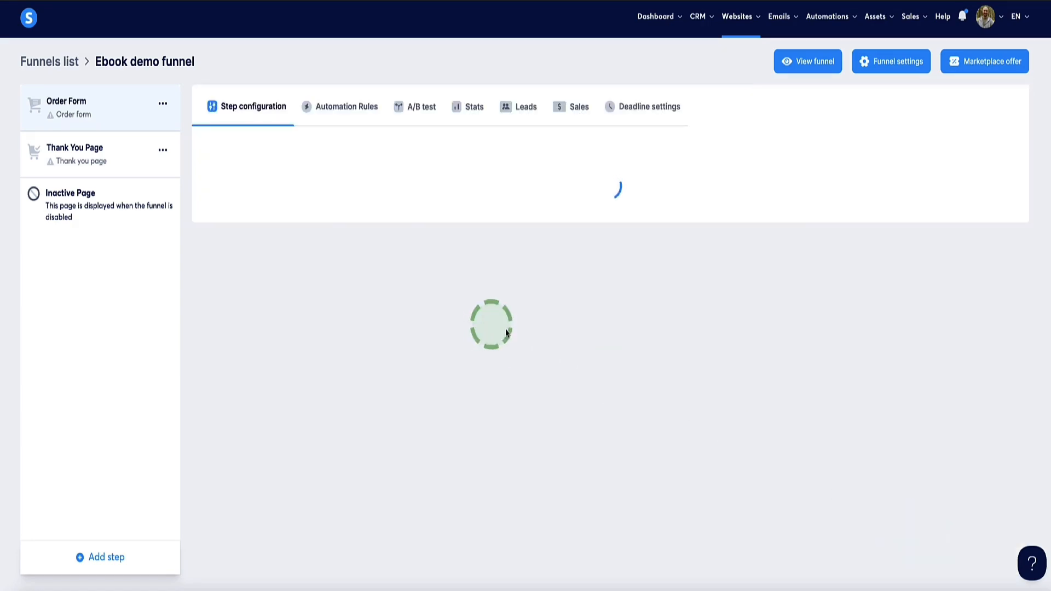
pyautogui.scroll(-10, 455, 329)
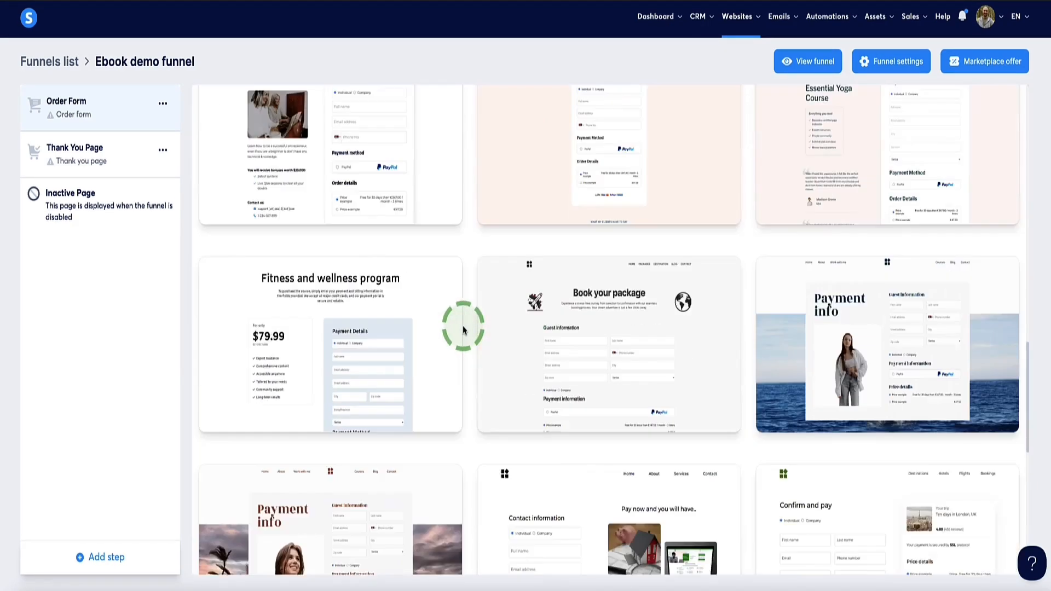
pyautogui.scroll(-10, 463, 330)
pyautogui.moveTo(669, 229)
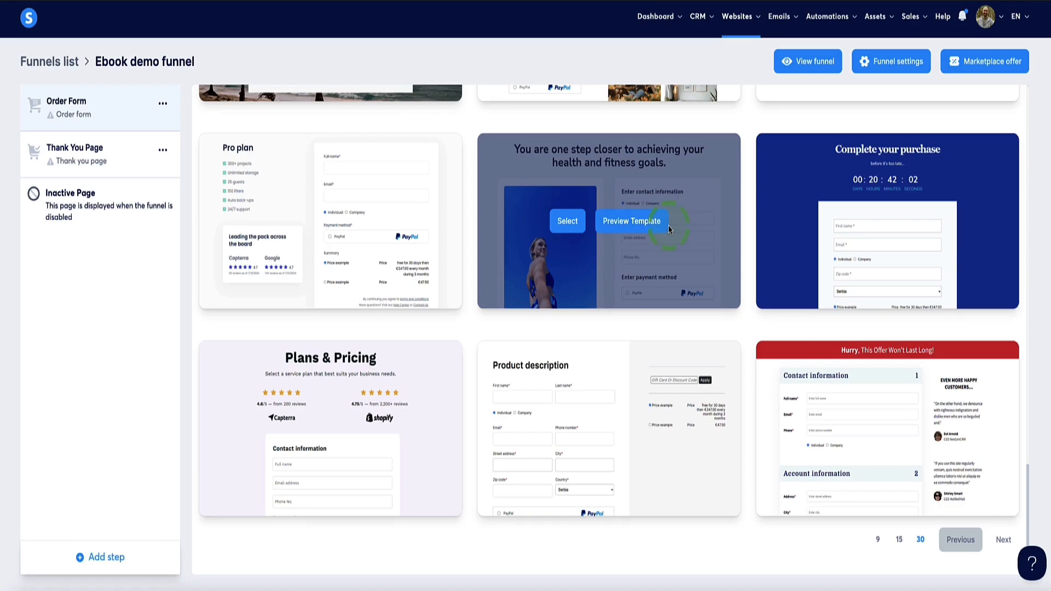
# Step: Preview the health and fitness goals order form template and the Pro plan template
pyautogui.click(625, 223)
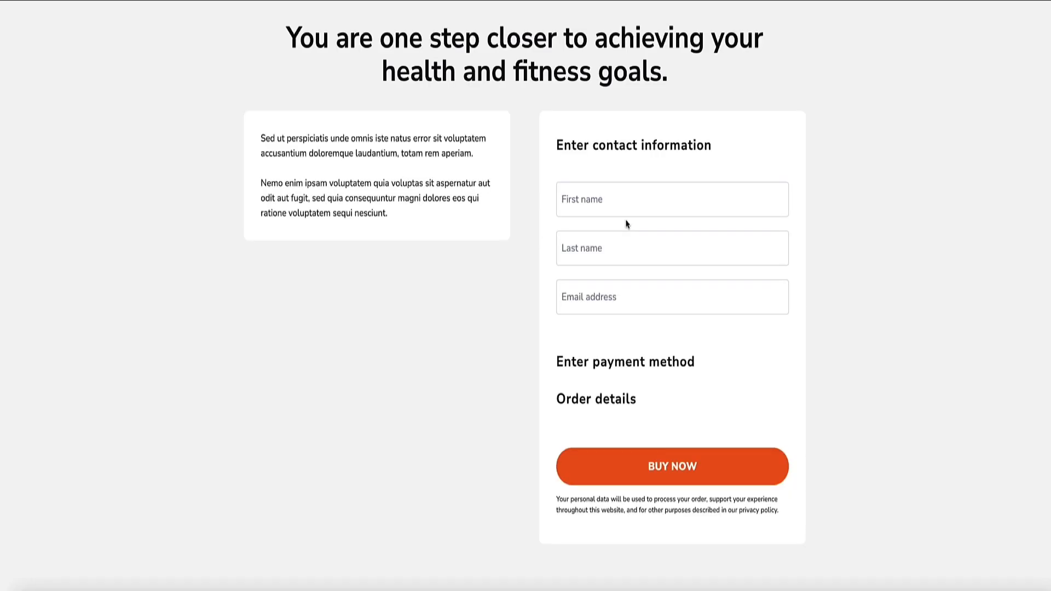
pyautogui.scroll(-5, 452, 229)
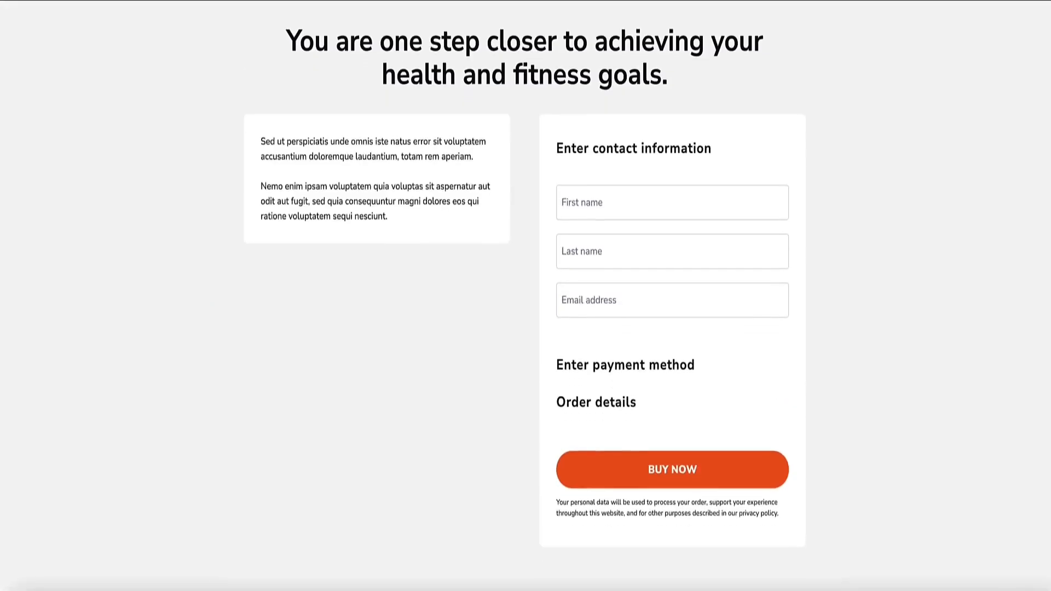
pyautogui.click(352, 221)
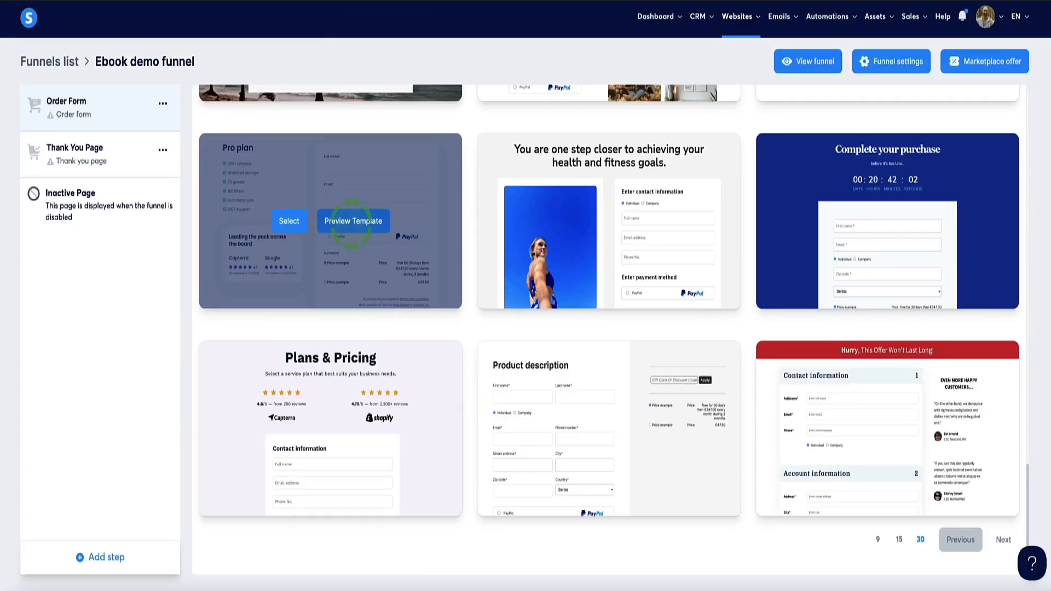
# Step: Apply the Pro plan template to the Order Form step, open its page for editing and look over the layout
pyautogui.click(289, 221)
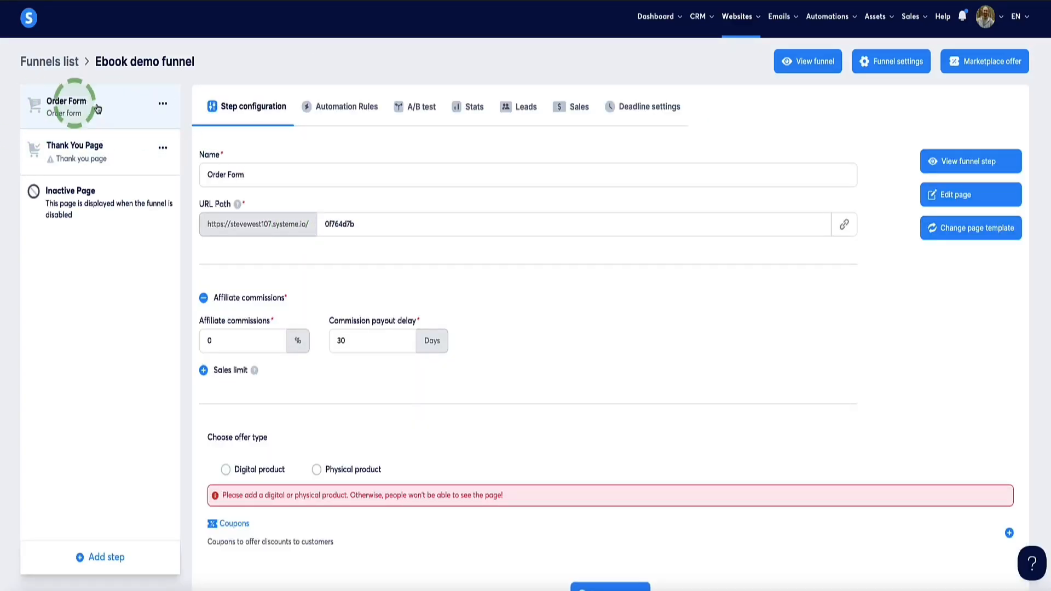
pyautogui.click(939, 195)
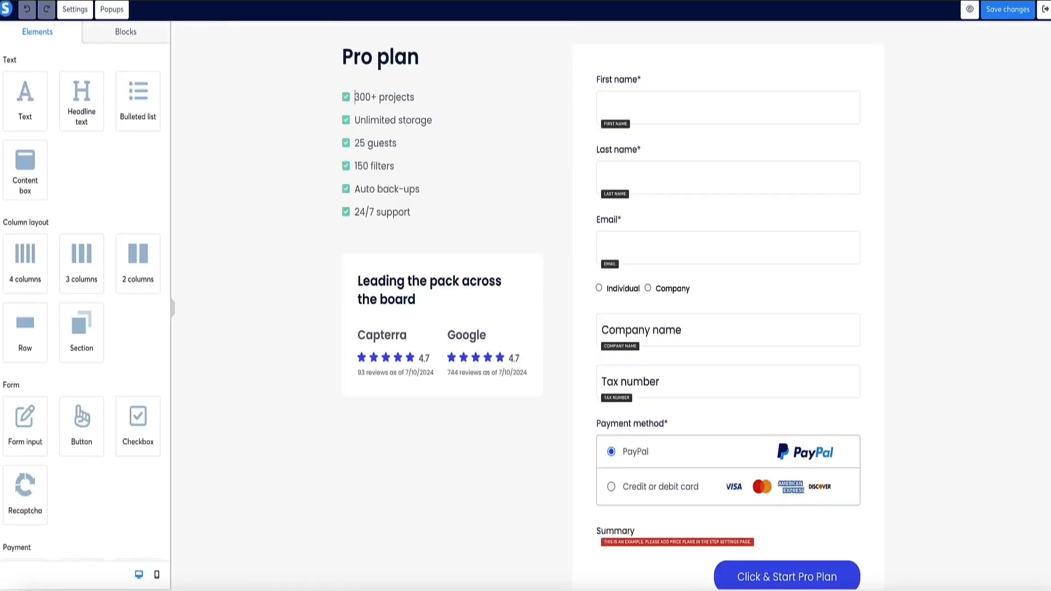
pyautogui.scroll(-7, 381, 124)
pyautogui.scroll(7, 381, 123)
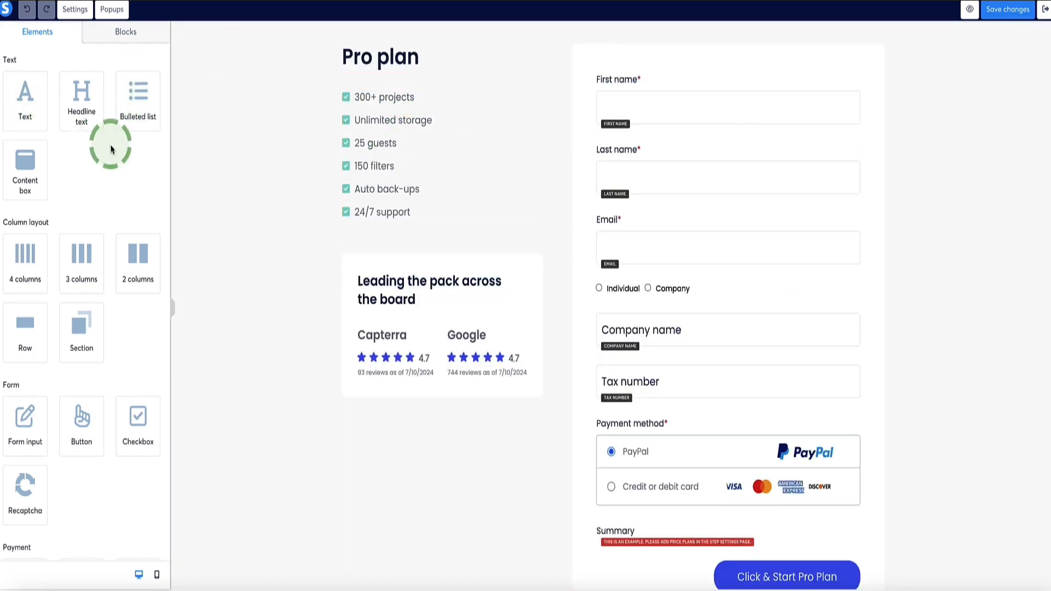
# Step: Add an empty row above the Pro plan content and place a headline text element inside it
pyautogui.scroll(-4, 113, 146)
pyautogui.scroll(-11, 113, 147)
pyautogui.scroll(15, 107, 131)
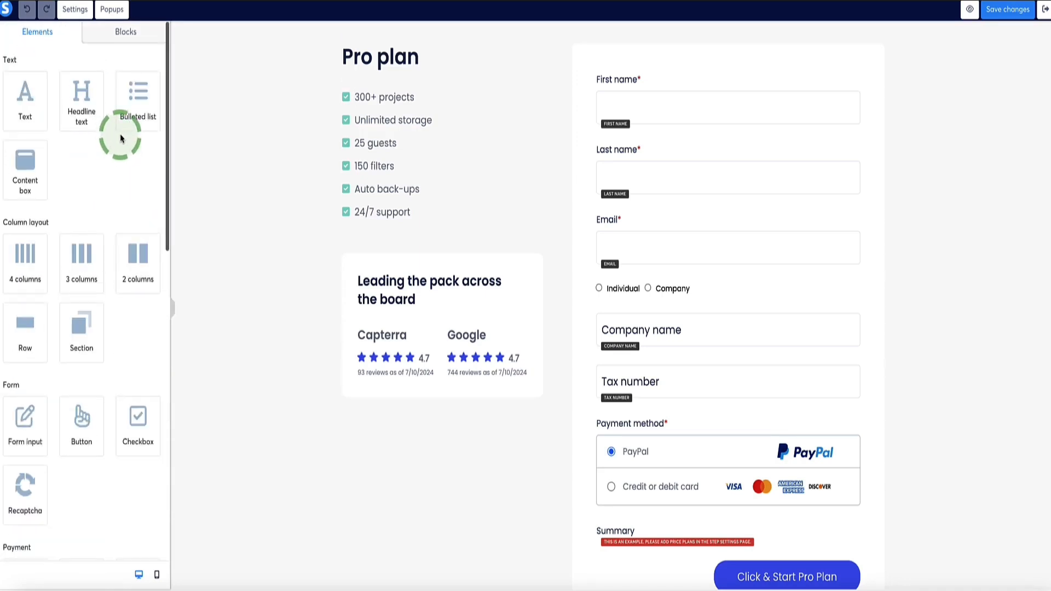
pyautogui.moveTo(14, 323); pyautogui.dragTo(557, 42)
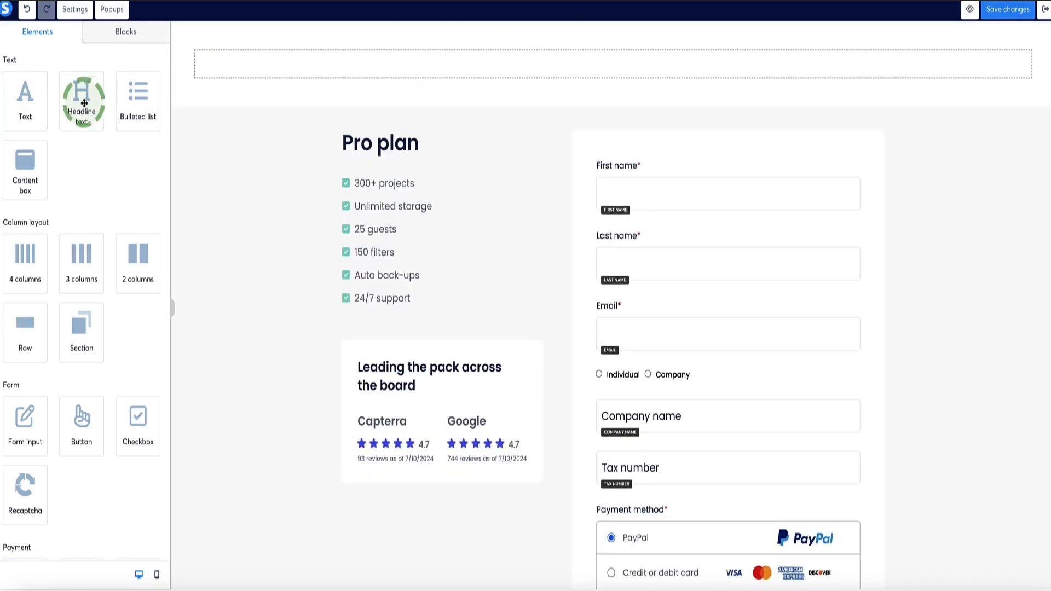
pyautogui.moveTo(83, 103); pyautogui.dragTo(549, 77)
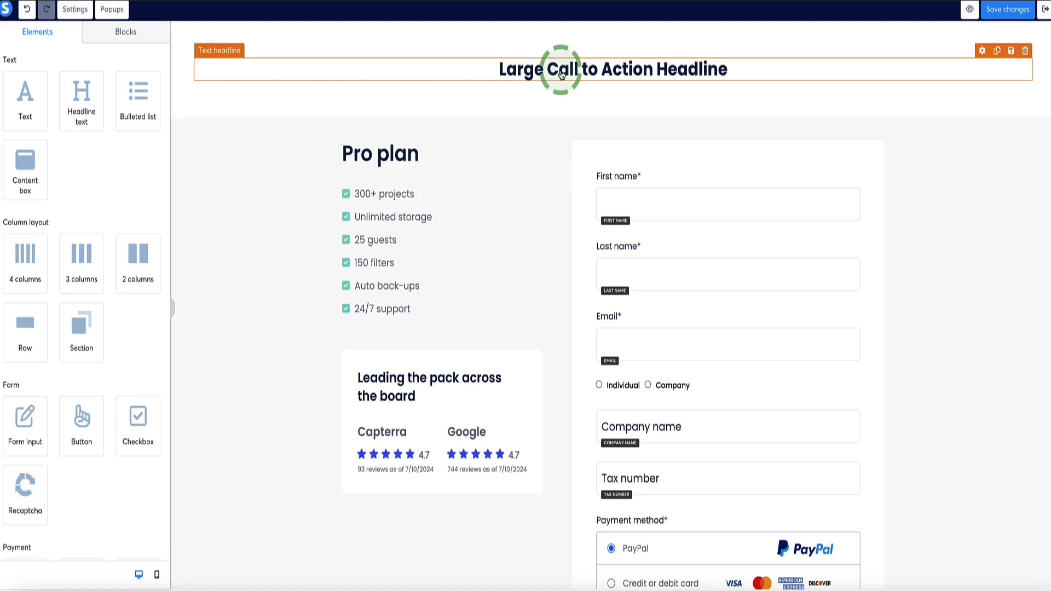
# Step: Change the Pro plan heading to "Ebook name" and place an image element directly below it
pyautogui.click(361, 159)
pyautogui.doubleClick(370, 156)
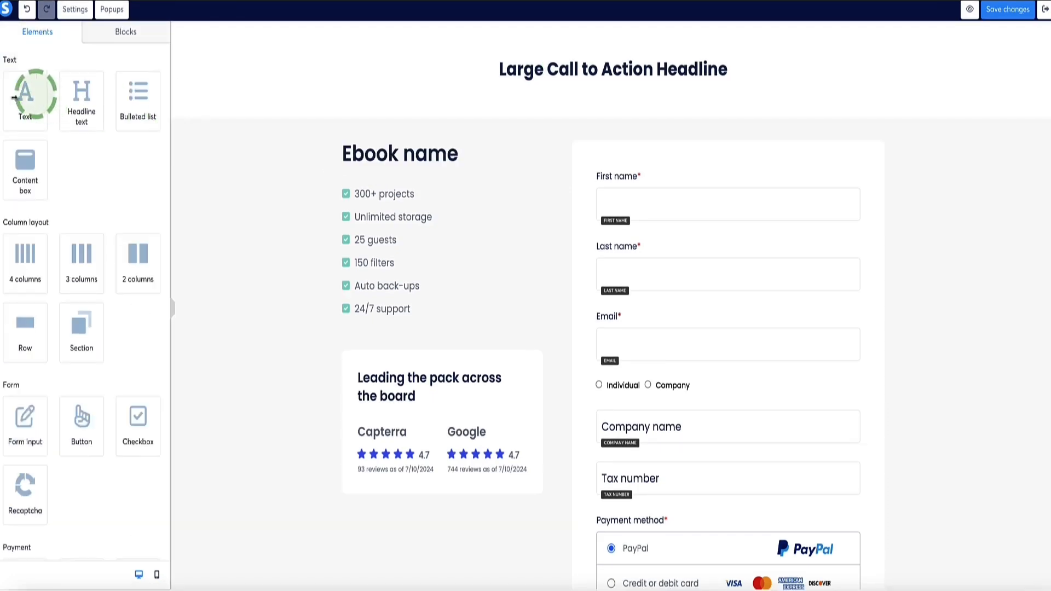
pyautogui.scroll(-10, 70, 148)
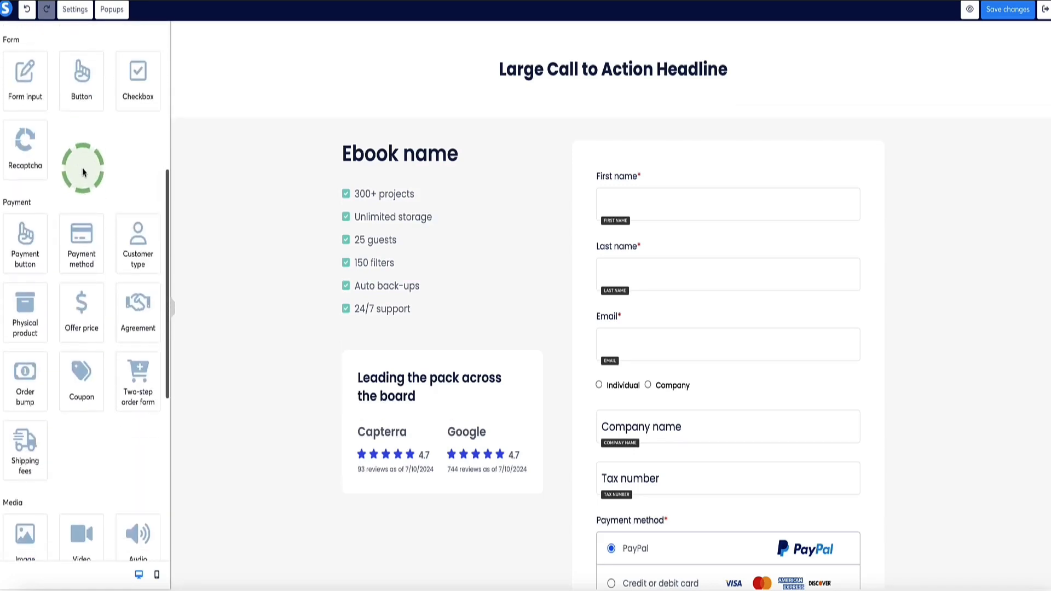
pyautogui.moveTo(27, 289); pyautogui.dragTo(400, 164)
# Step: Fill the image placeholder with mindset-coaching-ebook.png from the uploaded images and reduce its size to roughly half
pyautogui.click(449, 248)
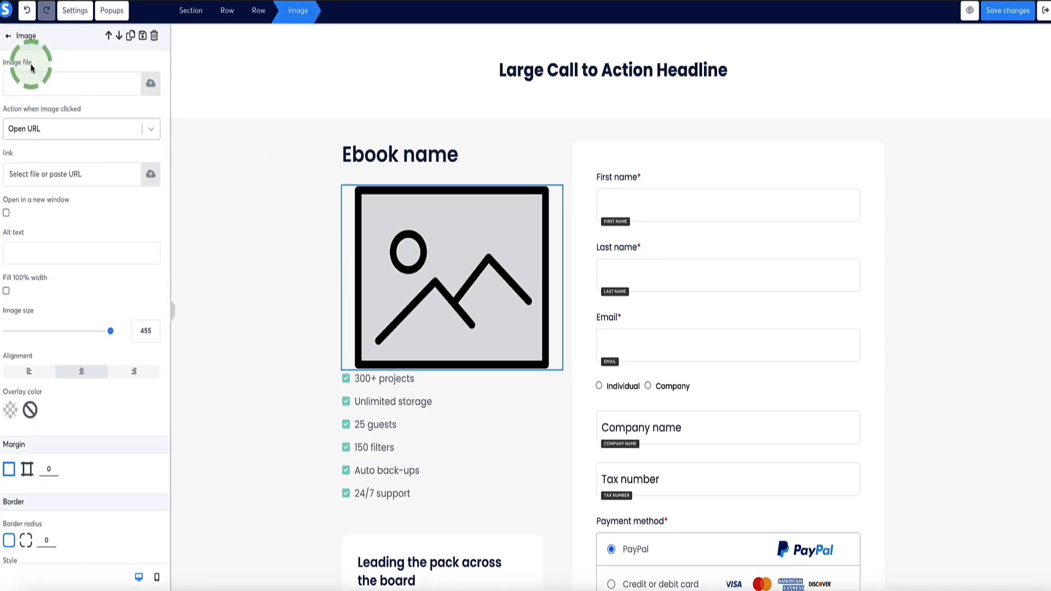
pyautogui.click(151, 86)
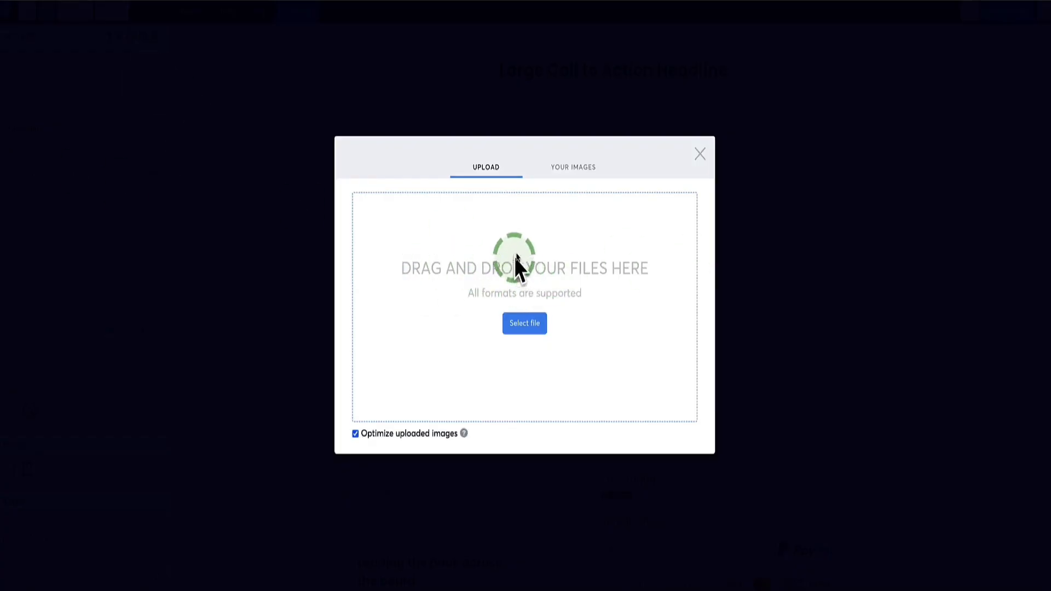
pyautogui.click(568, 177)
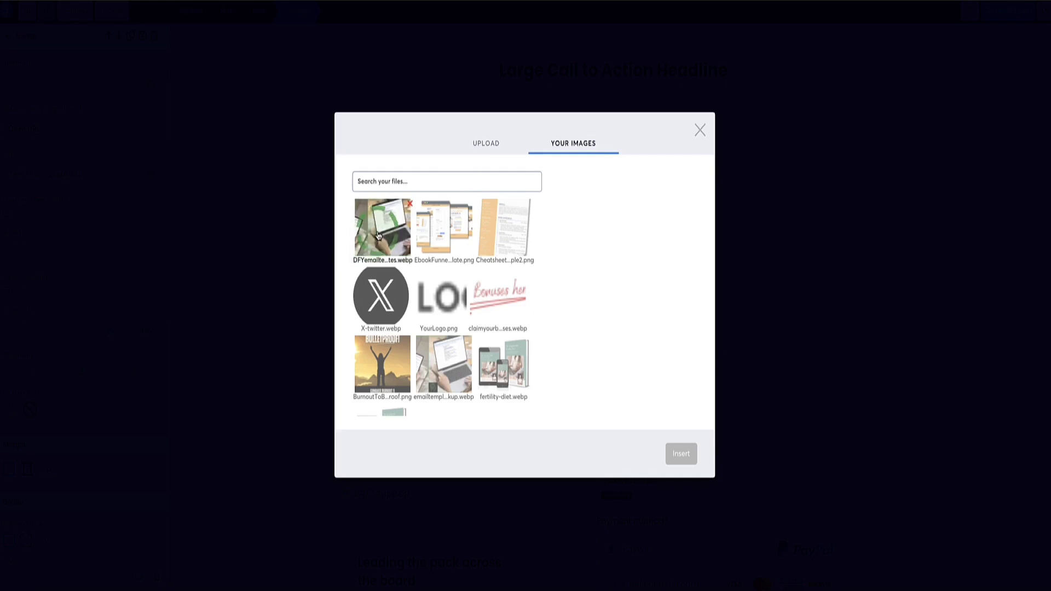
pyautogui.scroll(-3, 362, 246)
pyautogui.scroll(-5, 362, 246)
pyautogui.click(377, 258)
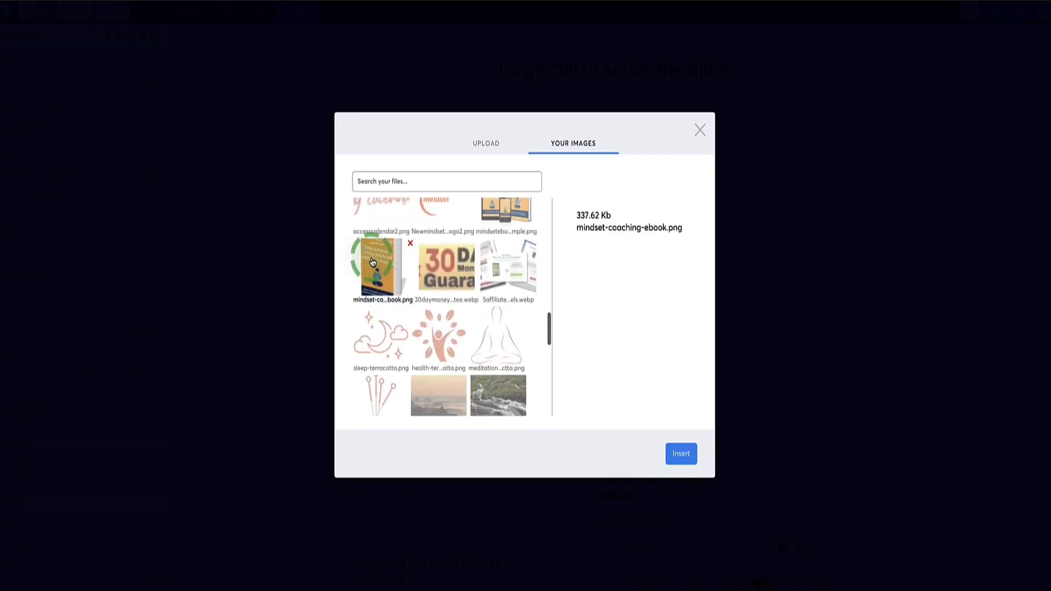
pyautogui.click(667, 454)
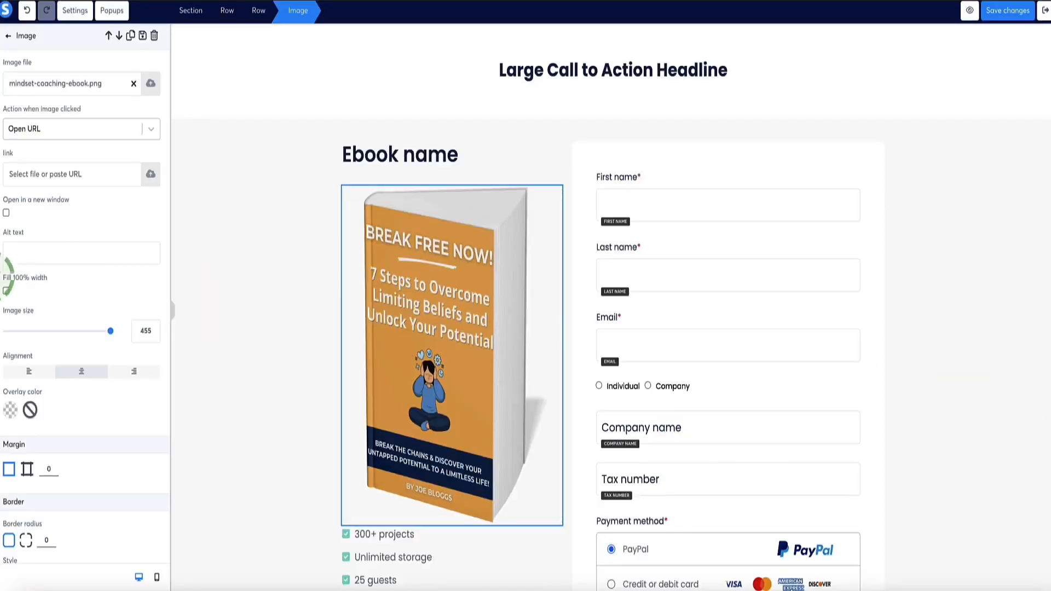
pyautogui.moveTo(111, 332); pyautogui.dragTo(68, 333)
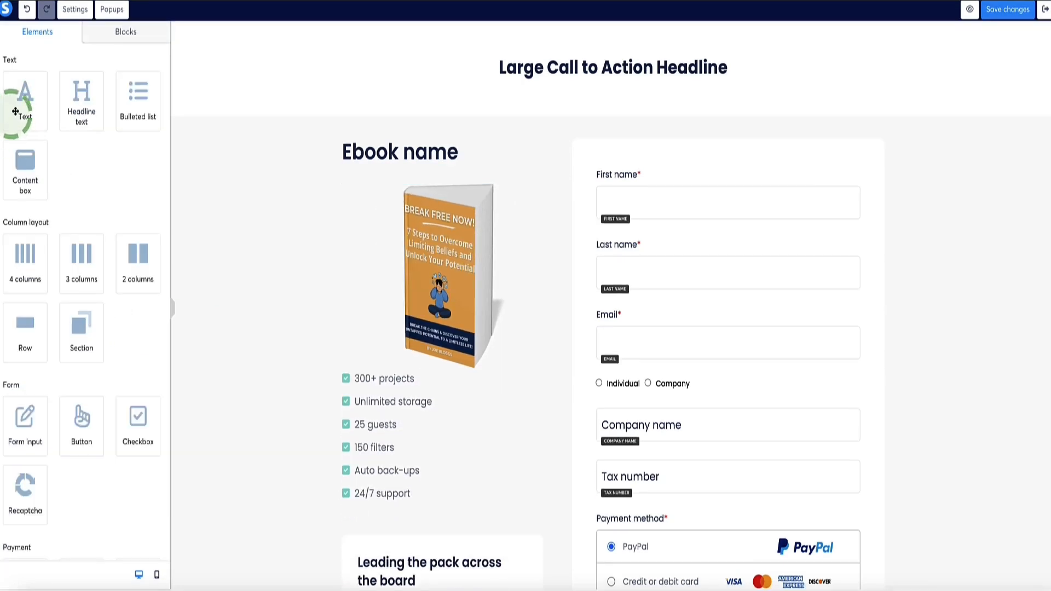
# Step: Add a text element between the book image and the checklist, and align its paragraph to the left
pyautogui.moveTo(15, 112); pyautogui.dragTo(445, 404)
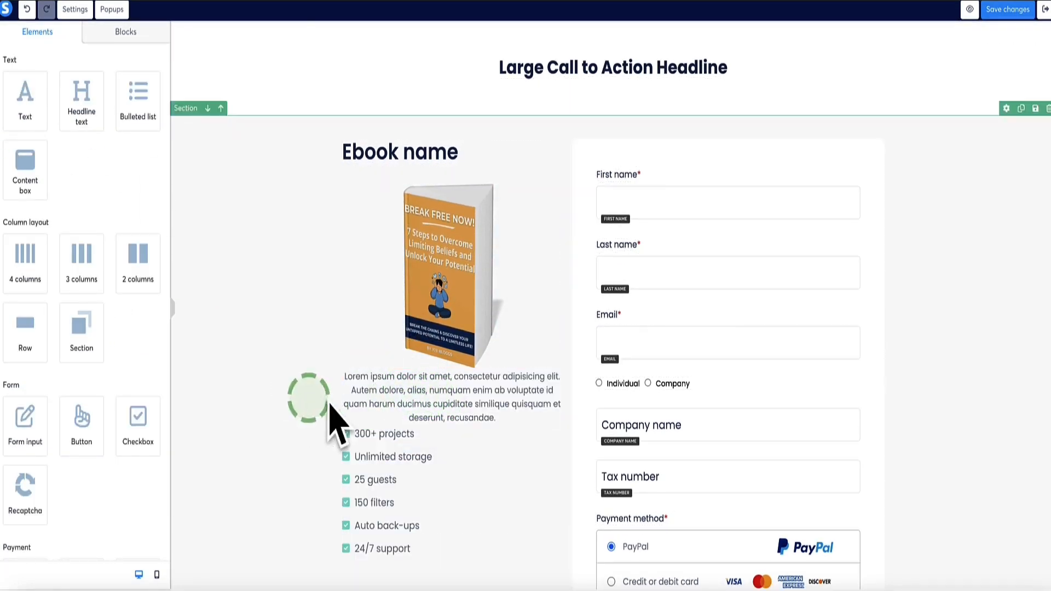
pyautogui.click(386, 396)
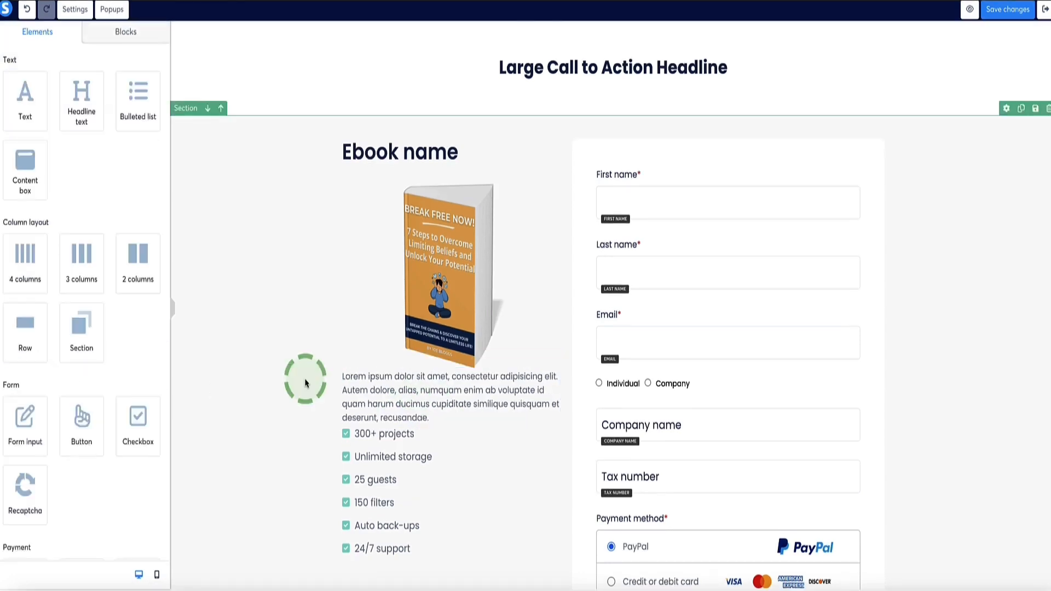
pyautogui.scroll(-4, 306, 382)
pyautogui.scroll(-3, 306, 382)
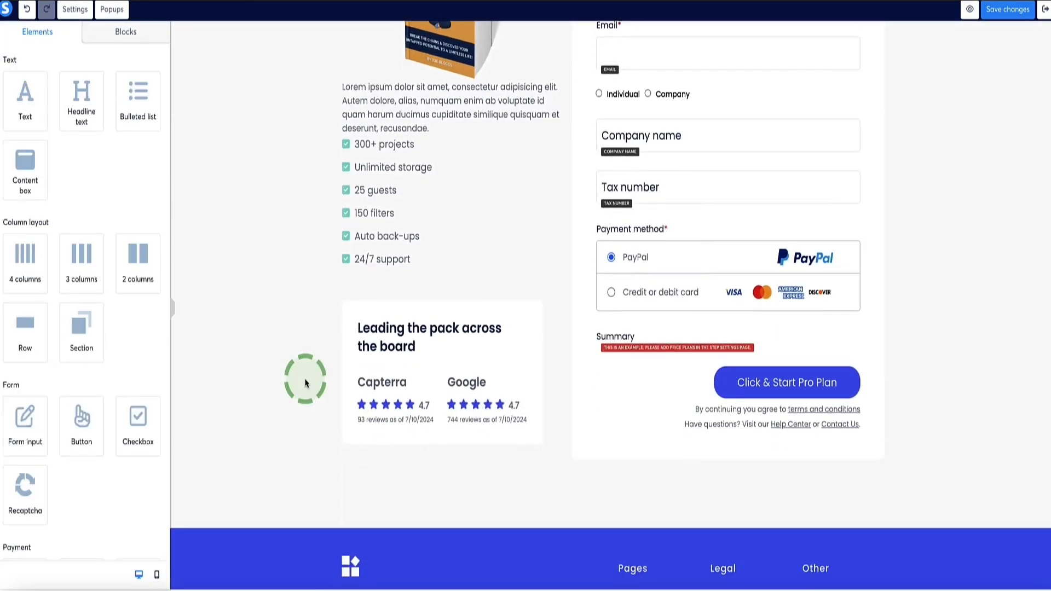
# Step: Set the top and bottom margins of the paragraph below the book image to 16
pyautogui.click(403, 364)
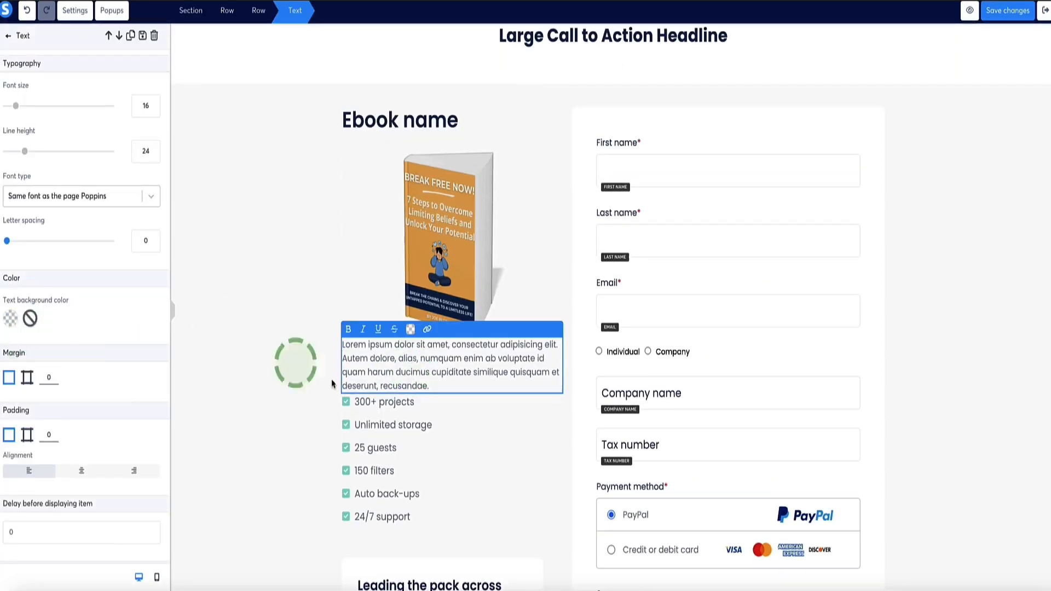
pyautogui.click(27, 378)
pyautogui.moveTo(105, 417); pyautogui.dragTo(14, 430)
pyautogui.scroll(-2, 8, 418)
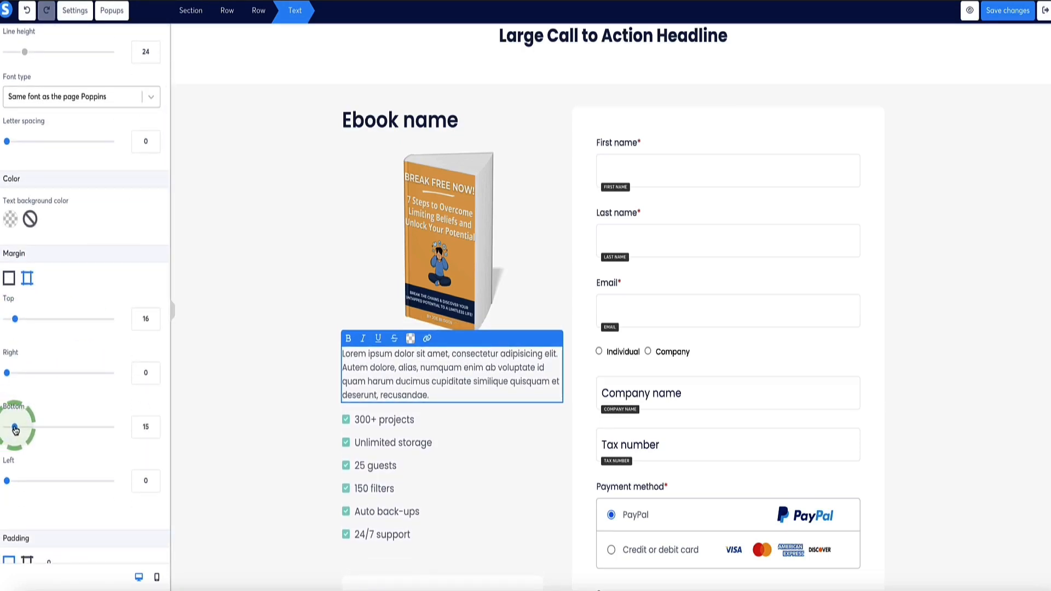
pyautogui.click(252, 360)
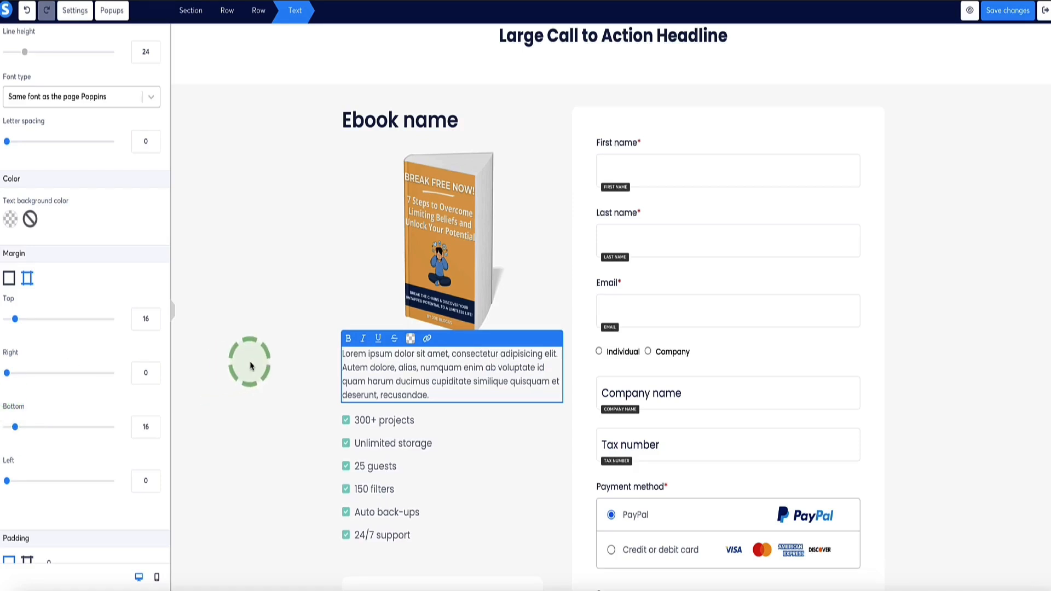
pyautogui.scroll(1, 265, 359)
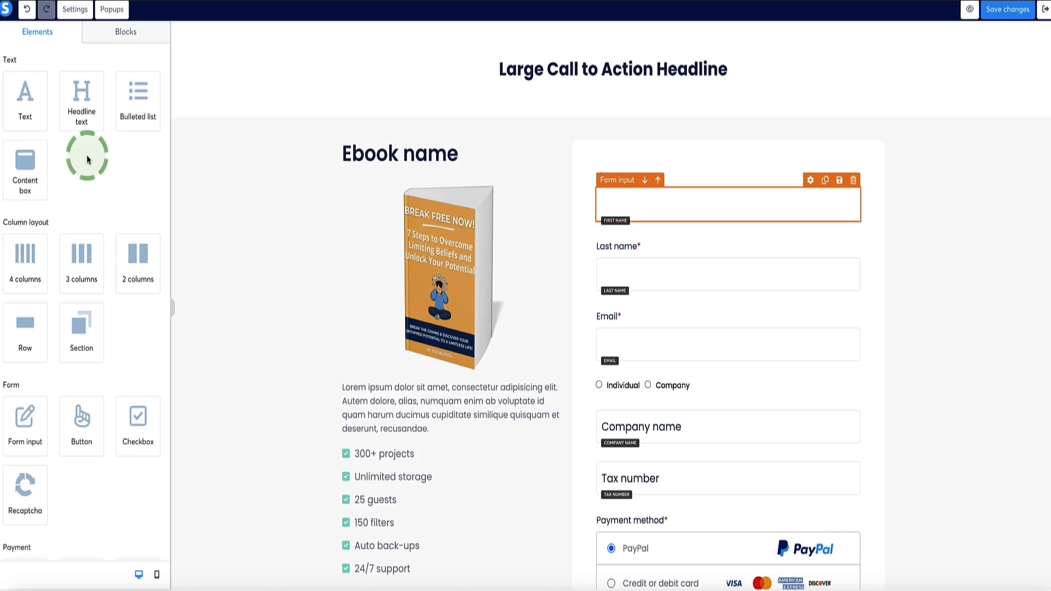
# Step: Add an order bump element to the order form between the tax number field and the payment method
pyautogui.scroll(-7, 87, 159)
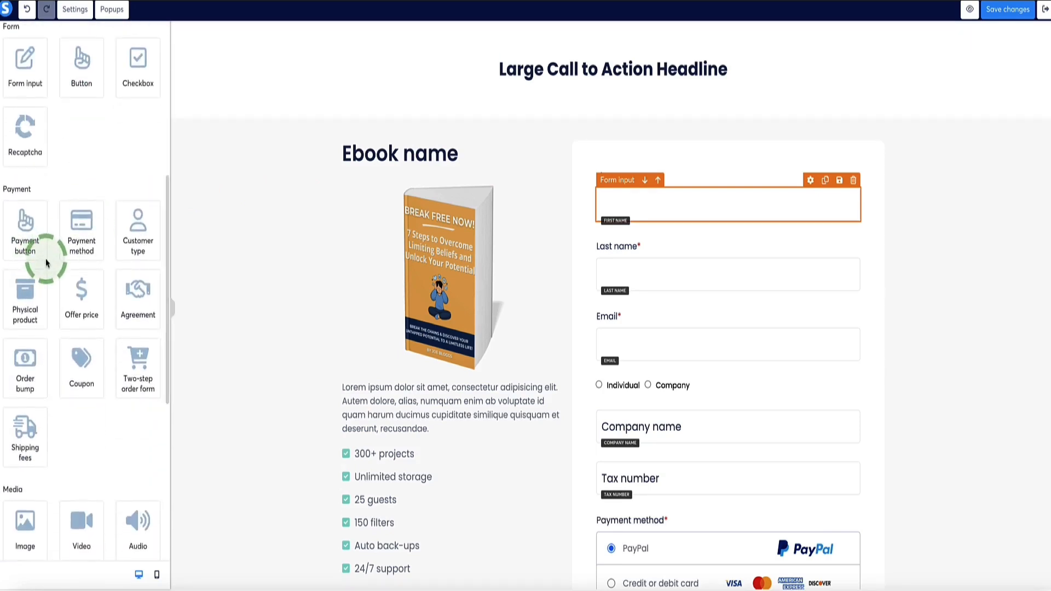
pyautogui.scroll(-2, 40, 251)
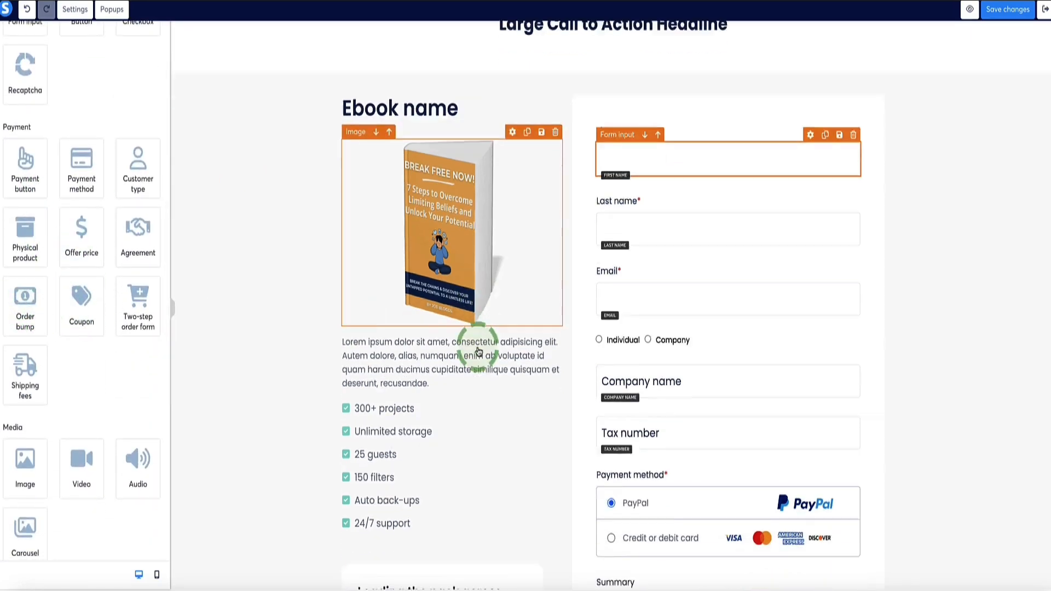
pyautogui.scroll(-3, 479, 352)
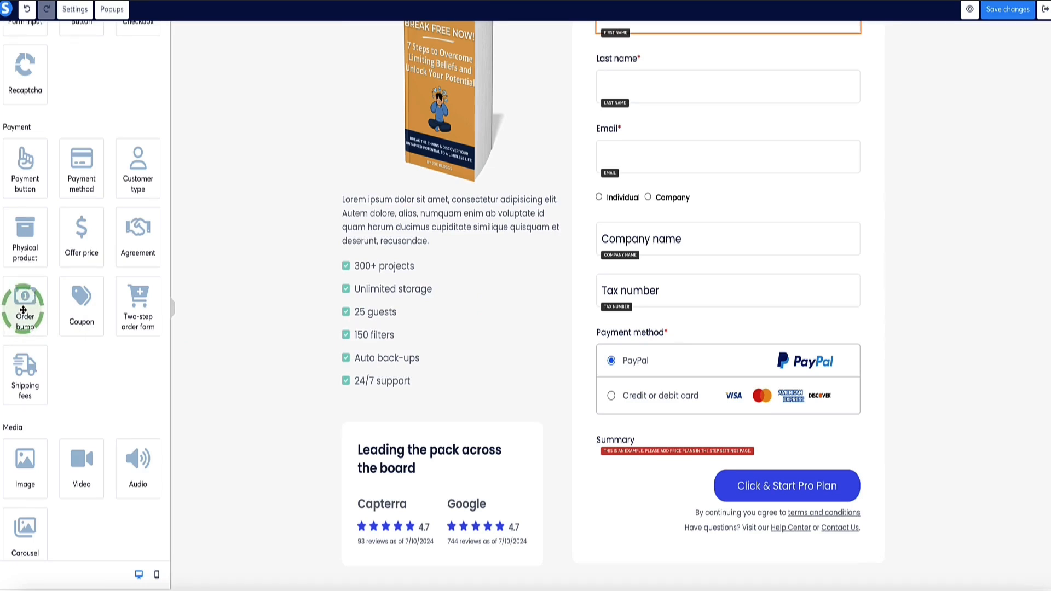
pyautogui.moveTo(24, 311); pyautogui.dragTo(735, 305)
pyautogui.click(688, 359)
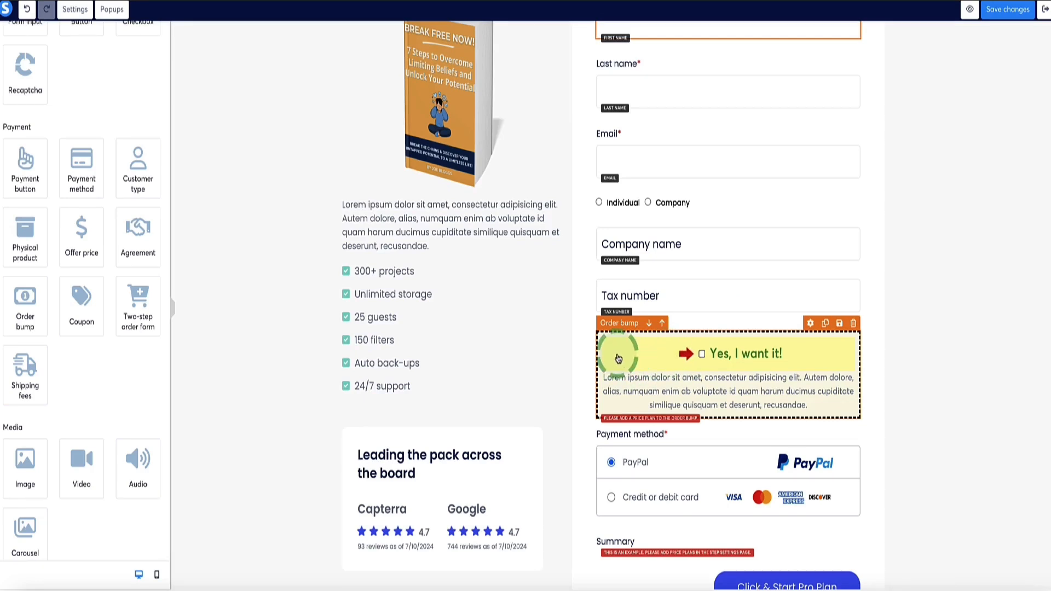
# Step: Review the order bump's heading and text, and look over the rest of the order form page down to the footer
pyautogui.scroll(-1, 624, 355)
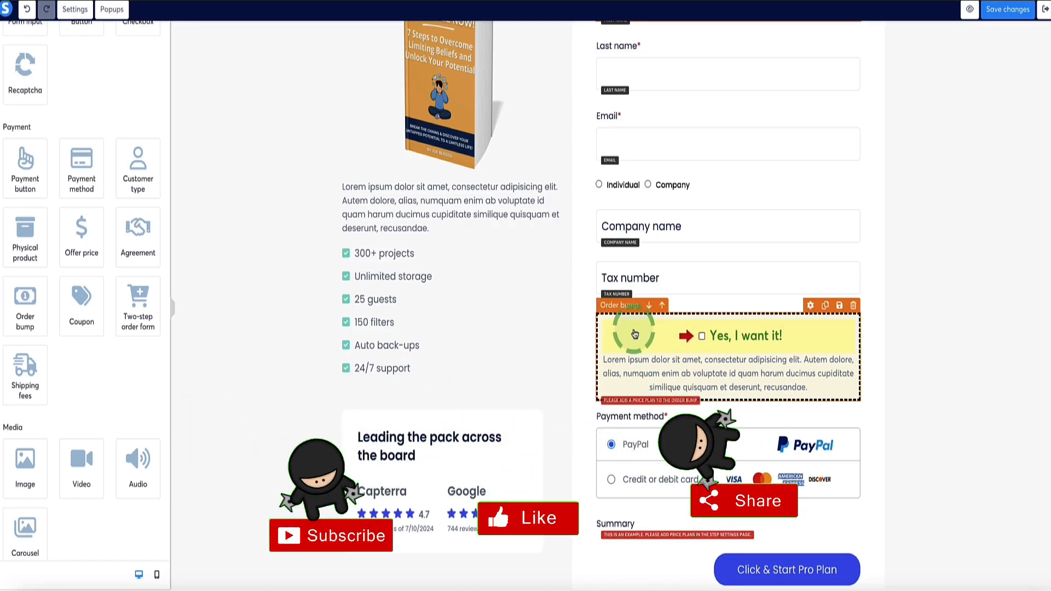
pyautogui.scroll(2, 635, 334)
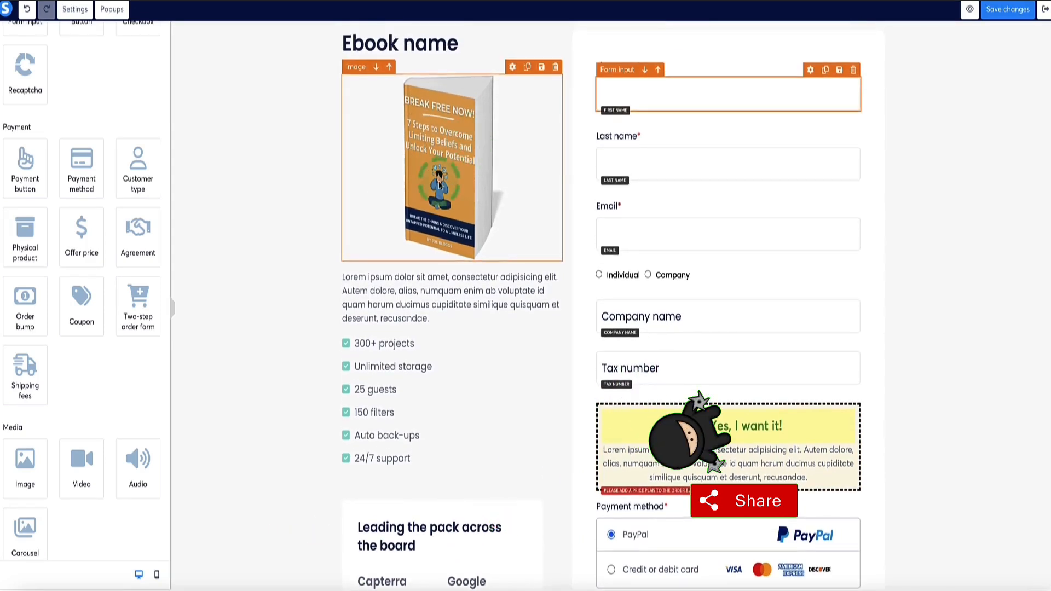
pyautogui.scroll(-3, 624, 331)
pyautogui.click(659, 311)
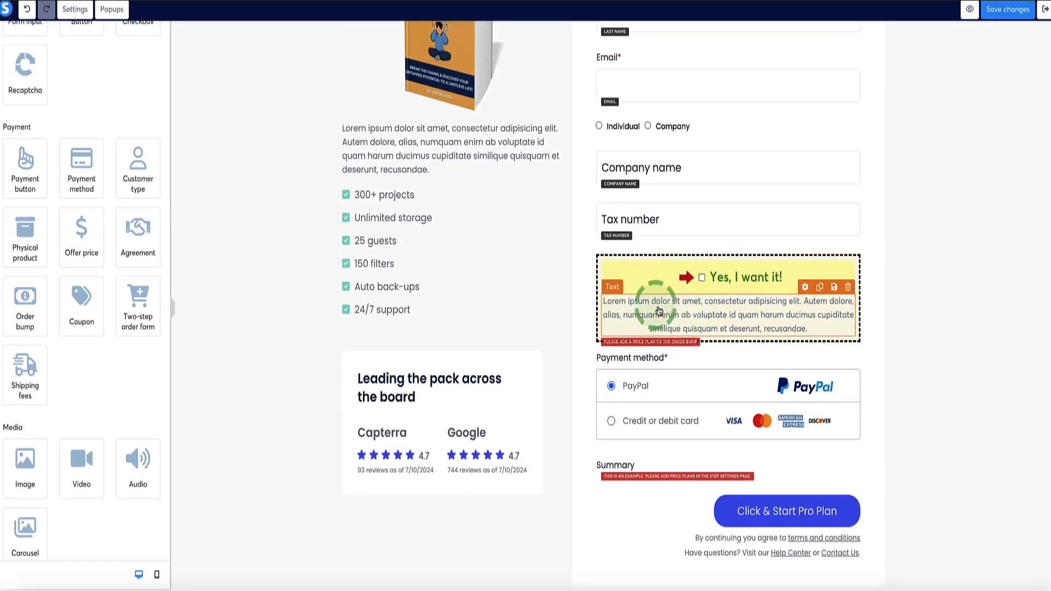
pyautogui.click(695, 289)
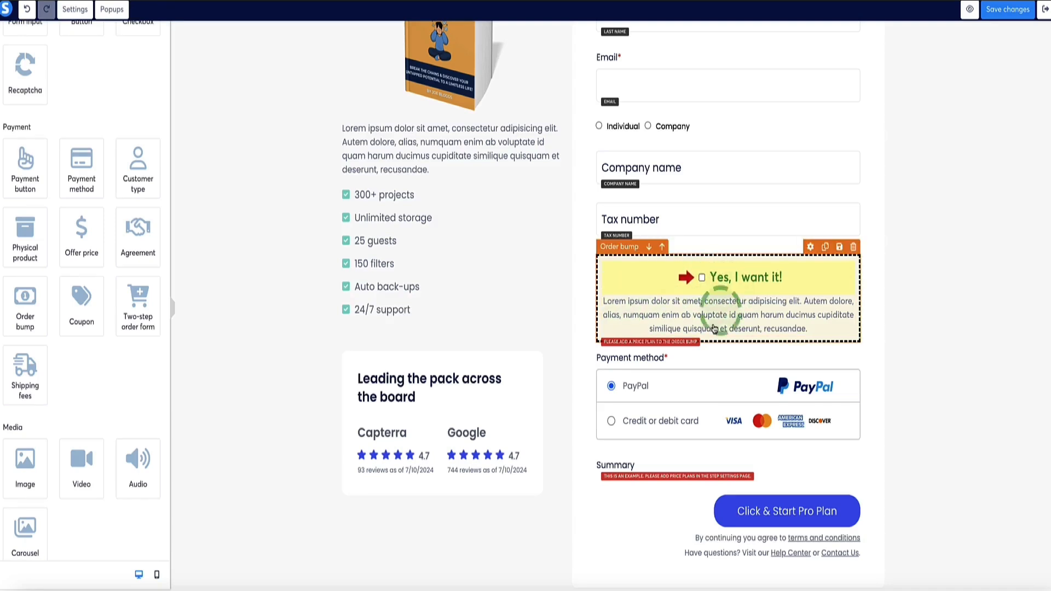
pyautogui.click(643, 351)
pyautogui.click(663, 432)
pyautogui.click(658, 307)
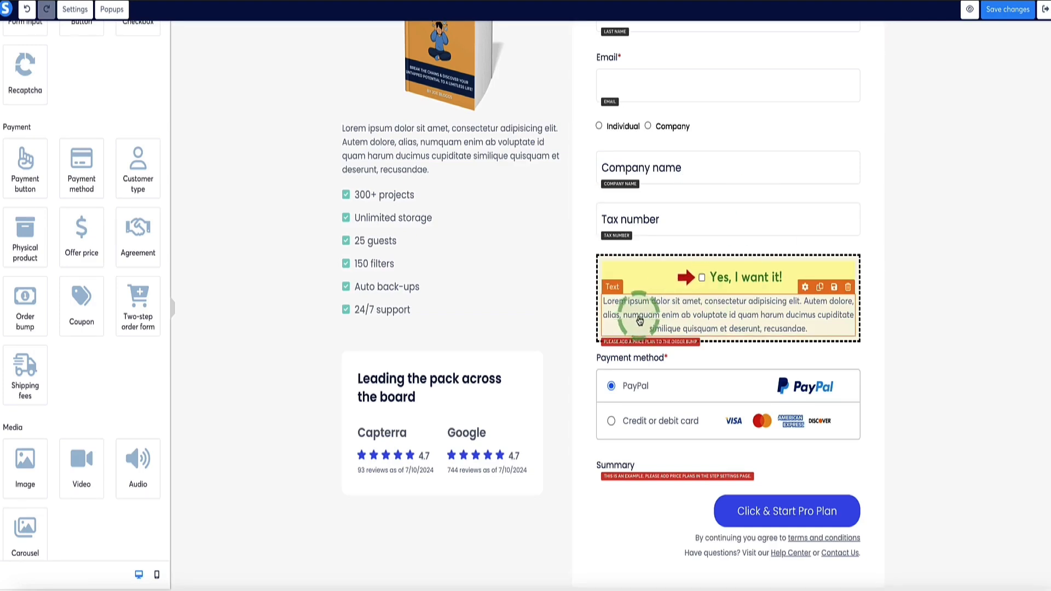
pyautogui.scroll(-3, 667, 277)
pyautogui.scroll(3, 667, 277)
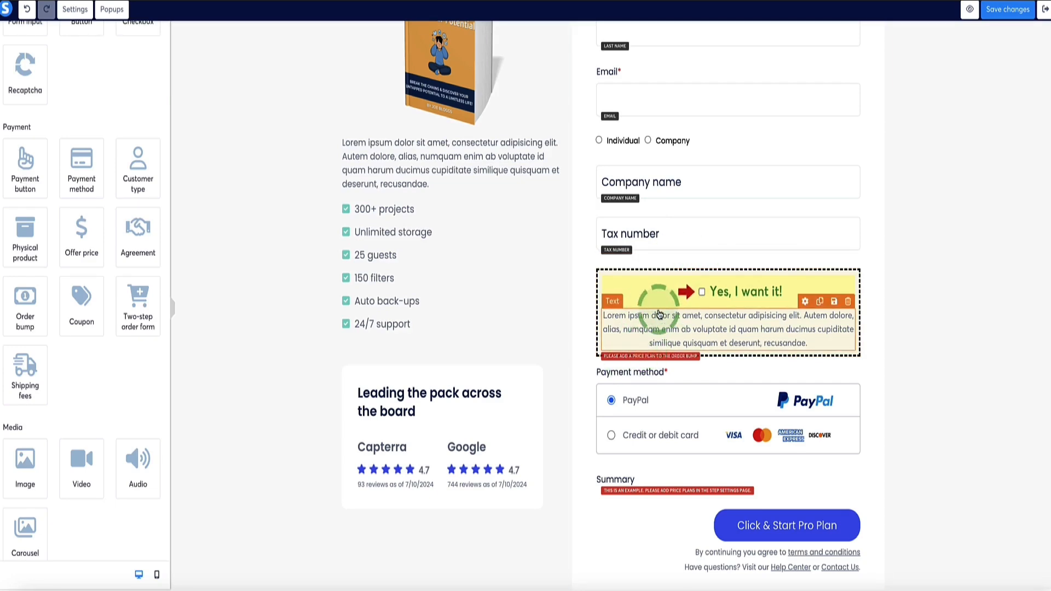
pyautogui.scroll(3, 663, 306)
pyautogui.scroll(-8, 660, 309)
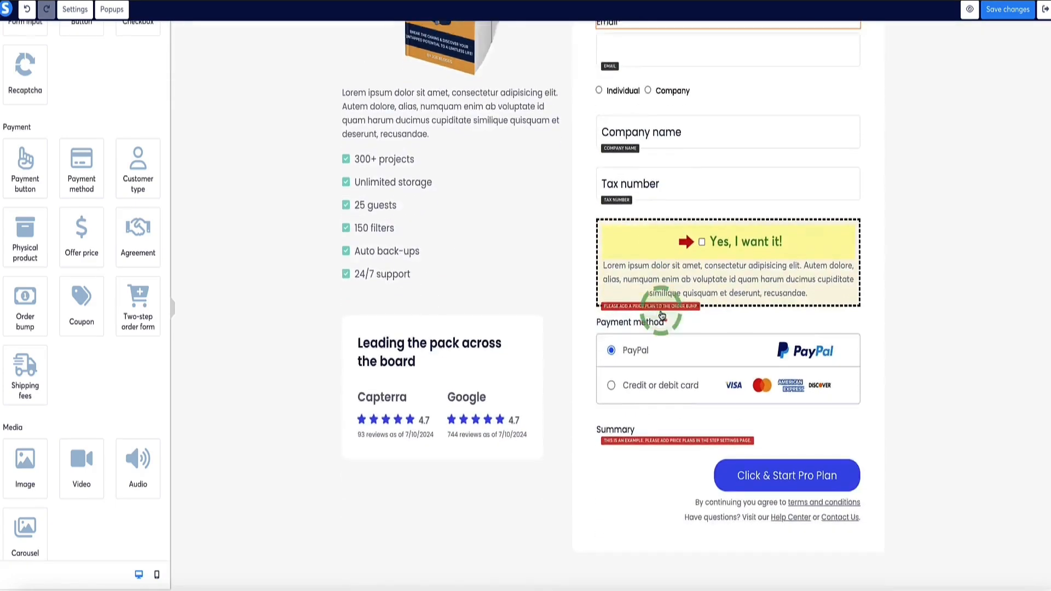
pyautogui.scroll(-1, 662, 316)
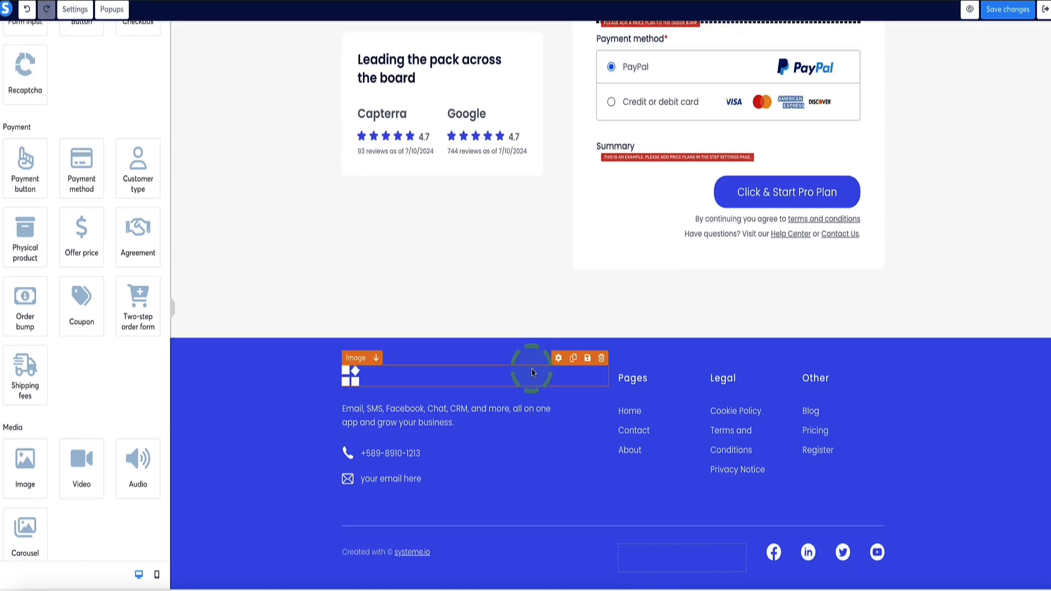
# Step: Examine the background color setting of the blue footer section
pyautogui.click(241, 351)
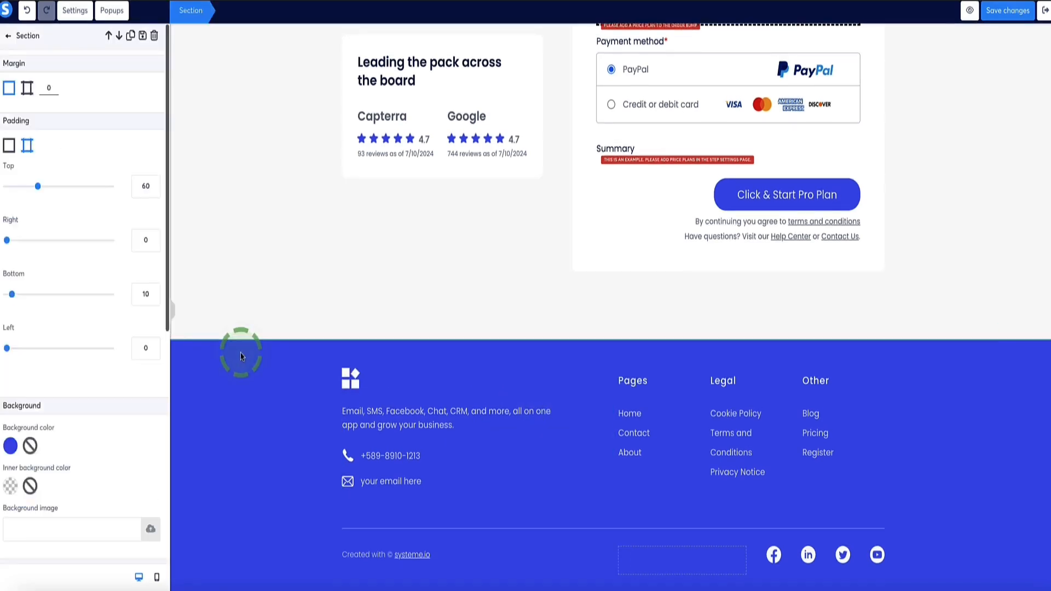
pyautogui.click(9, 445)
pyautogui.click(170, 388)
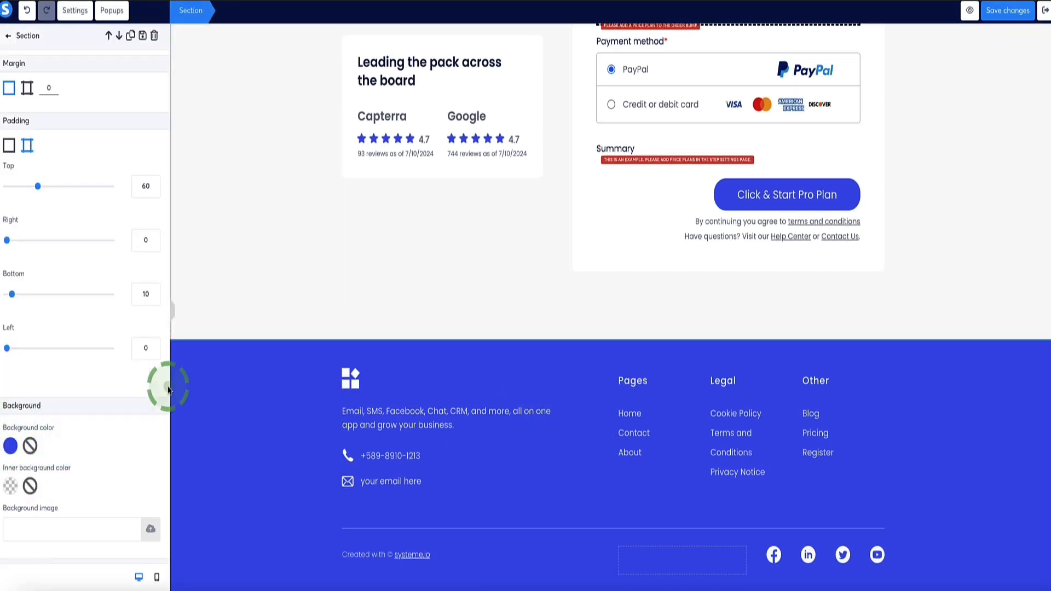
pyautogui.click(260, 369)
# Step: Save the order form page changes and exit the page editor
pyautogui.scroll(5, 259, 357)
pyautogui.scroll(5, 260, 357)
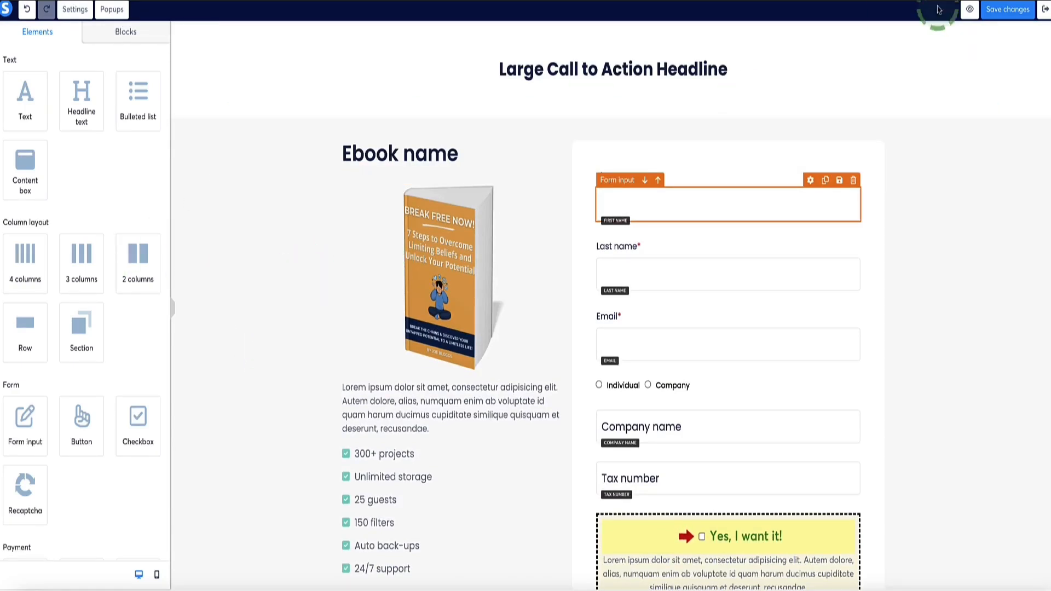
pyautogui.click(1007, 9)
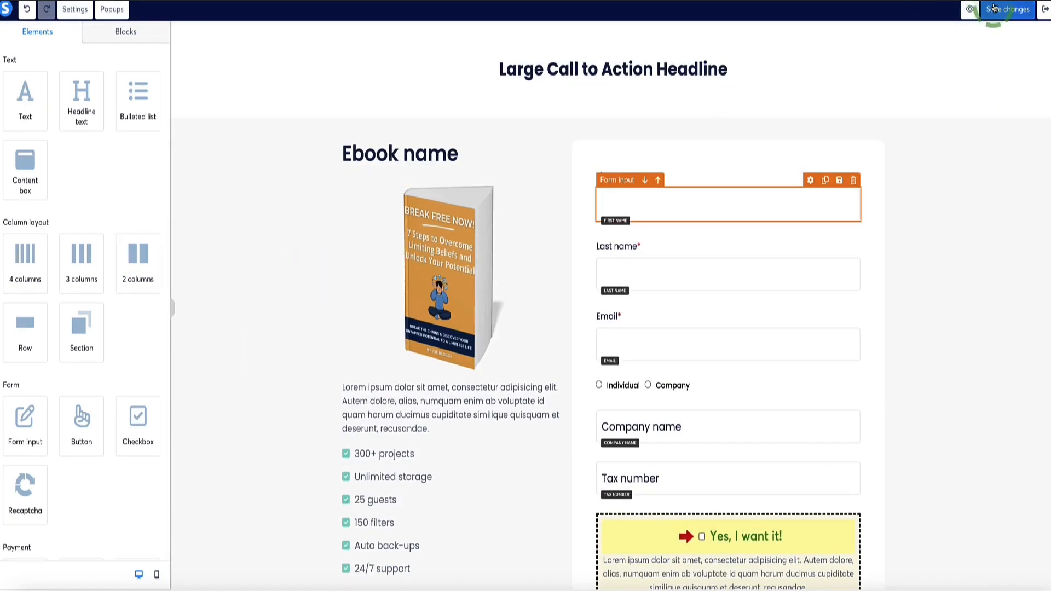
pyautogui.click(1044, 9)
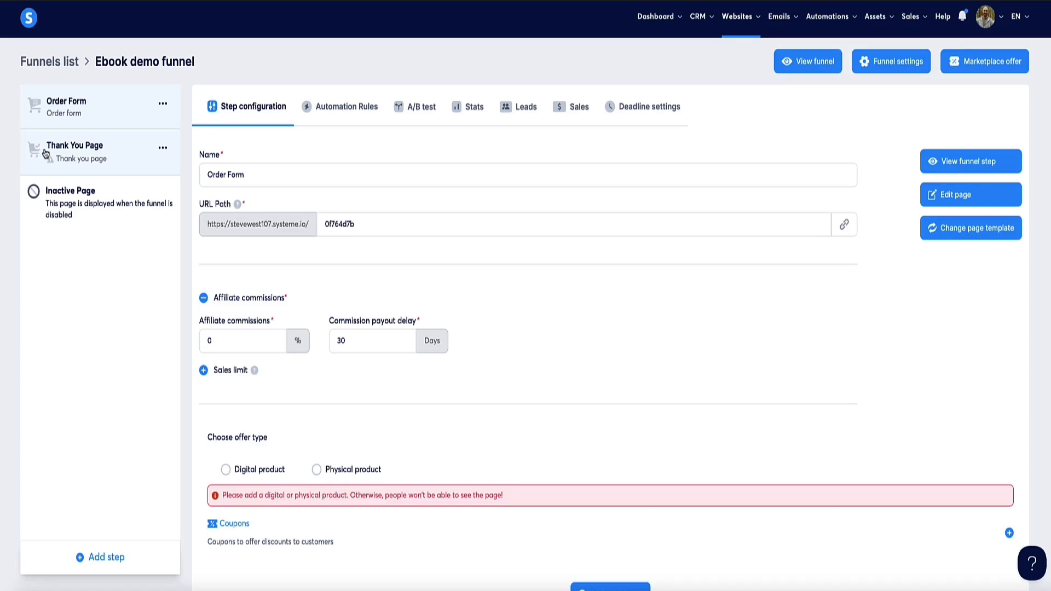
# Step: Start a new step in the Ebook demo funnel and name it "Upsell"
pyautogui.click(120, 105)
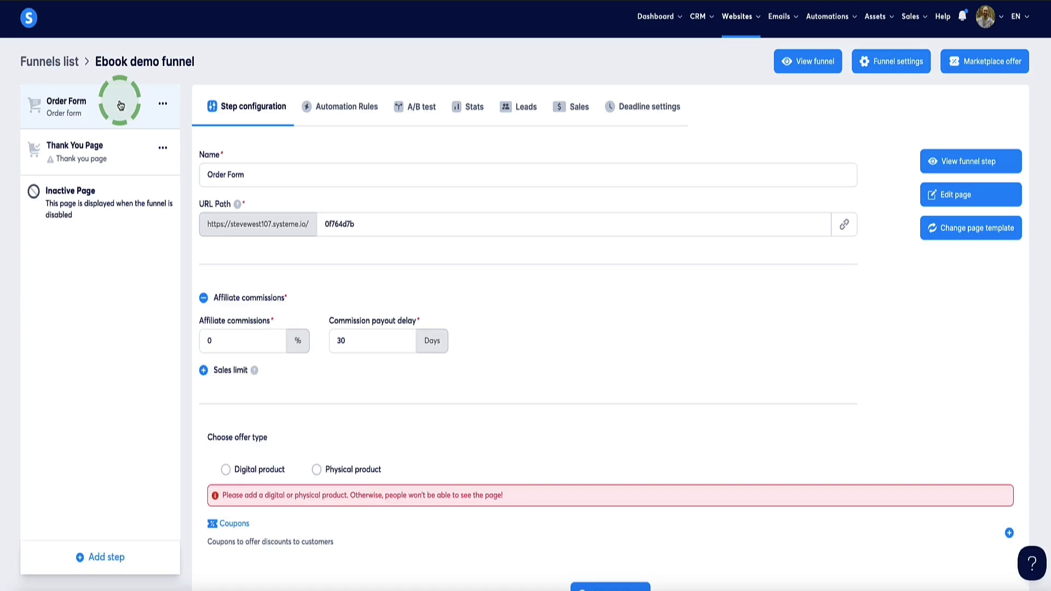
pyautogui.click(104, 558)
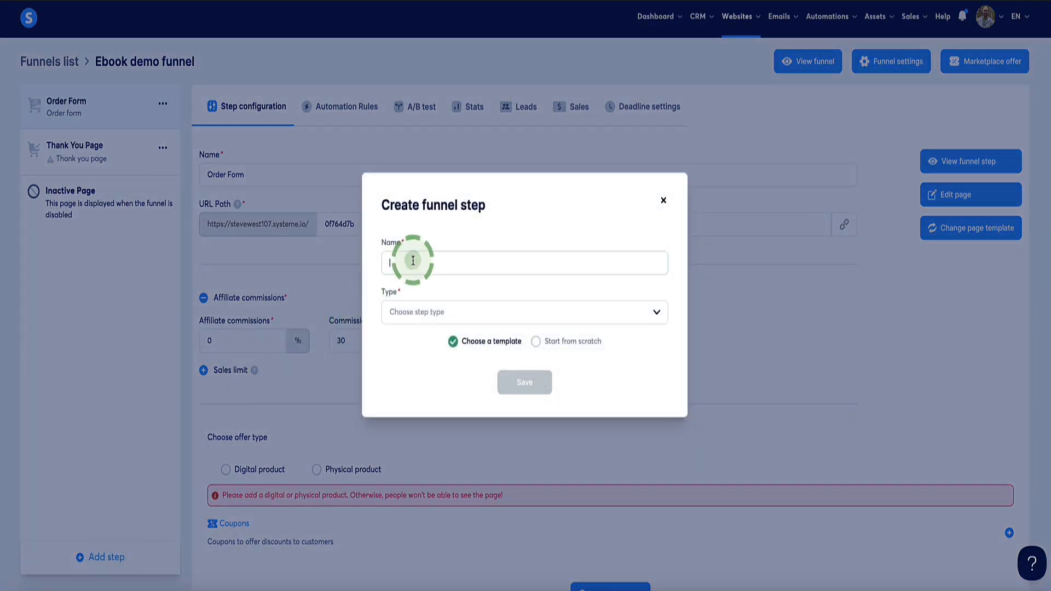
pyautogui.click(413, 261)
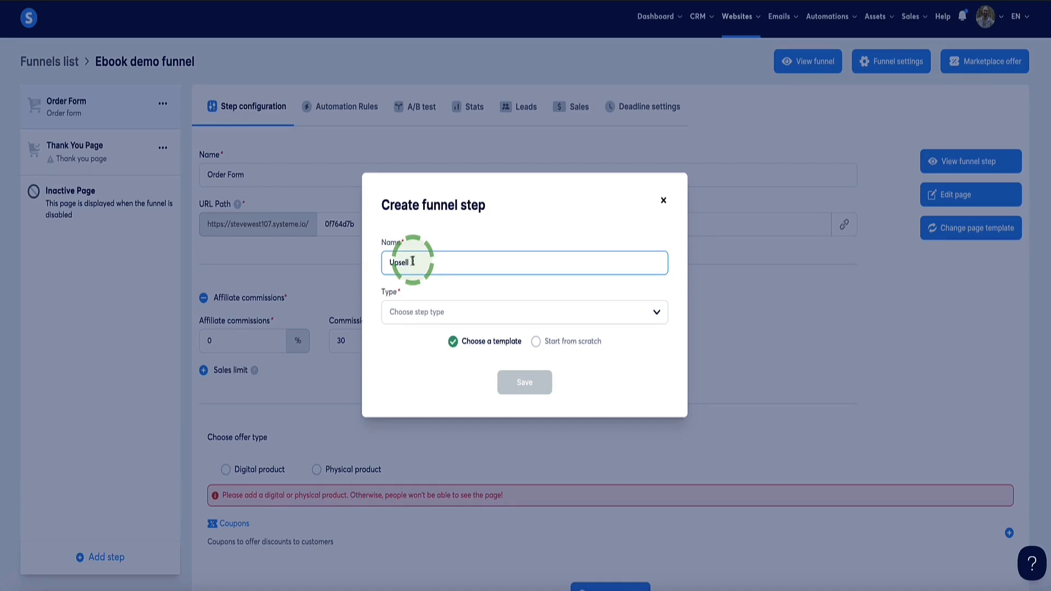
pyautogui.click(395, 292)
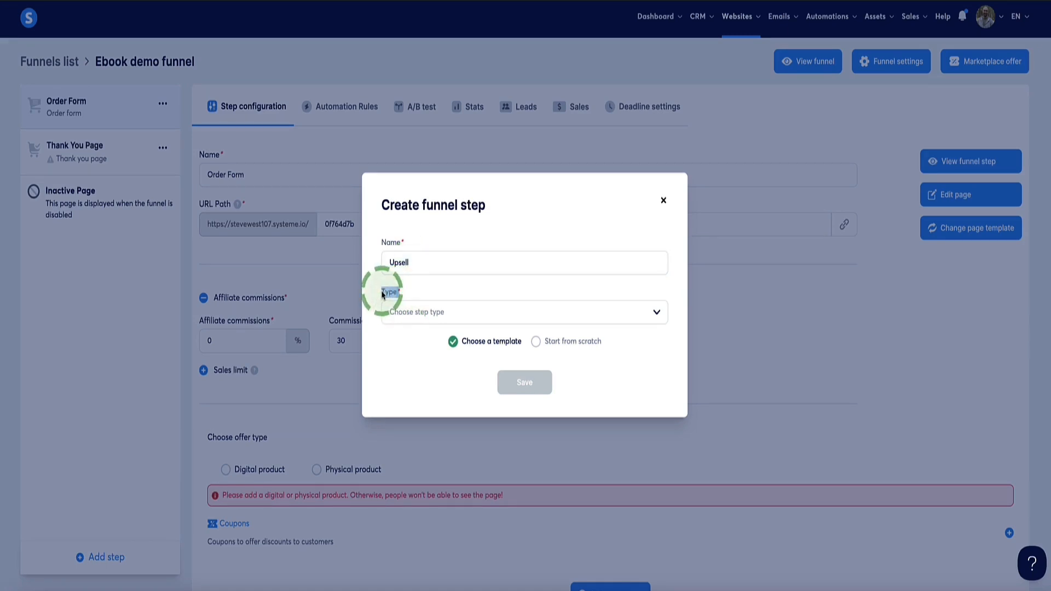
# Step: Look through the available step types and choose Upsell for the new funnel step
pyautogui.click(401, 313)
pyautogui.scroll(-3, 413, 362)
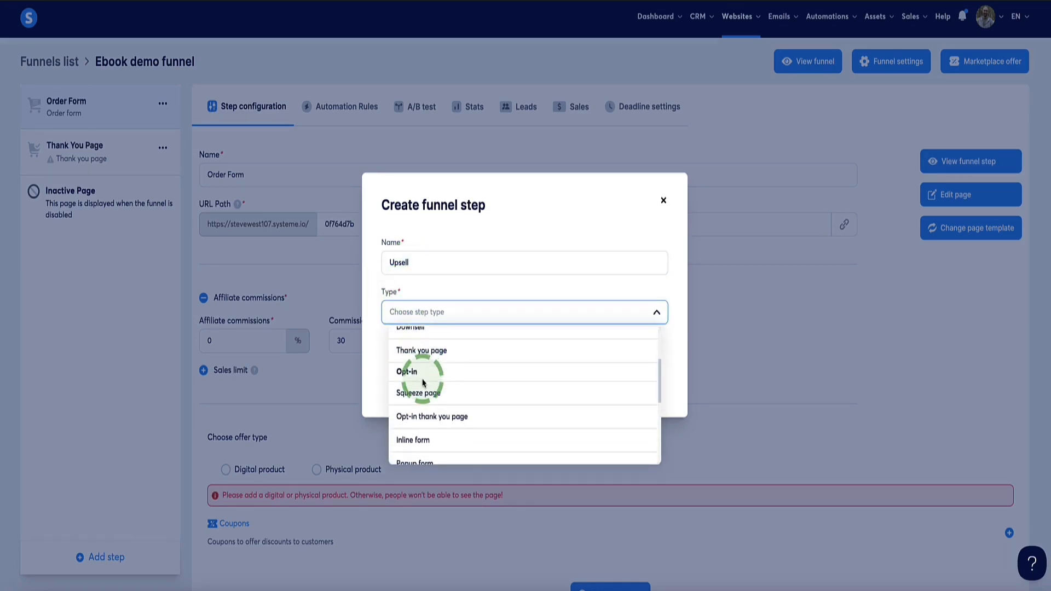
pyautogui.scroll(-3, 422, 382)
pyautogui.scroll(8, 422, 381)
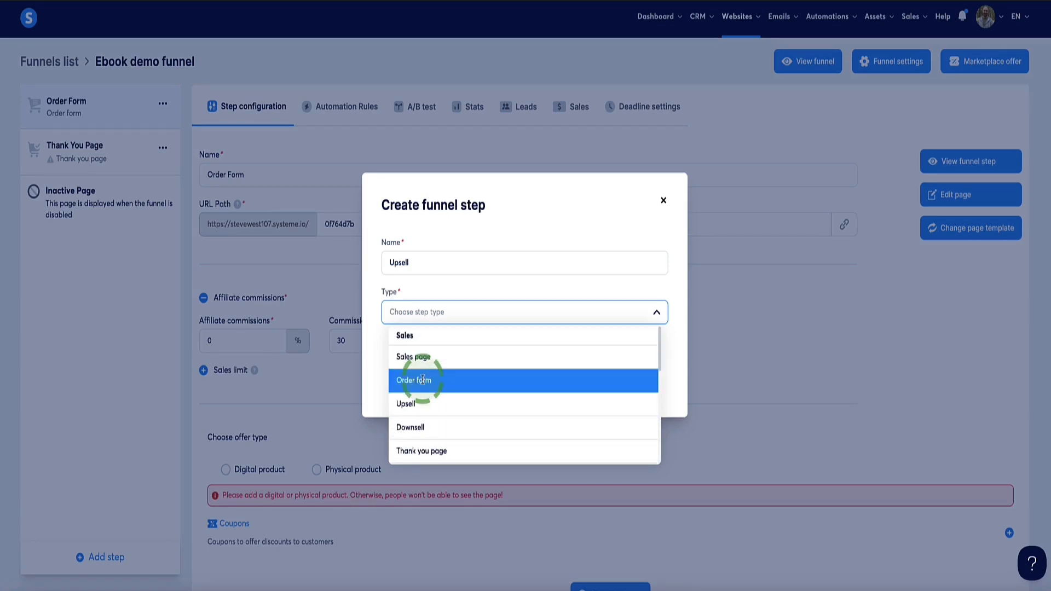
pyautogui.scroll(-1, 429, 383)
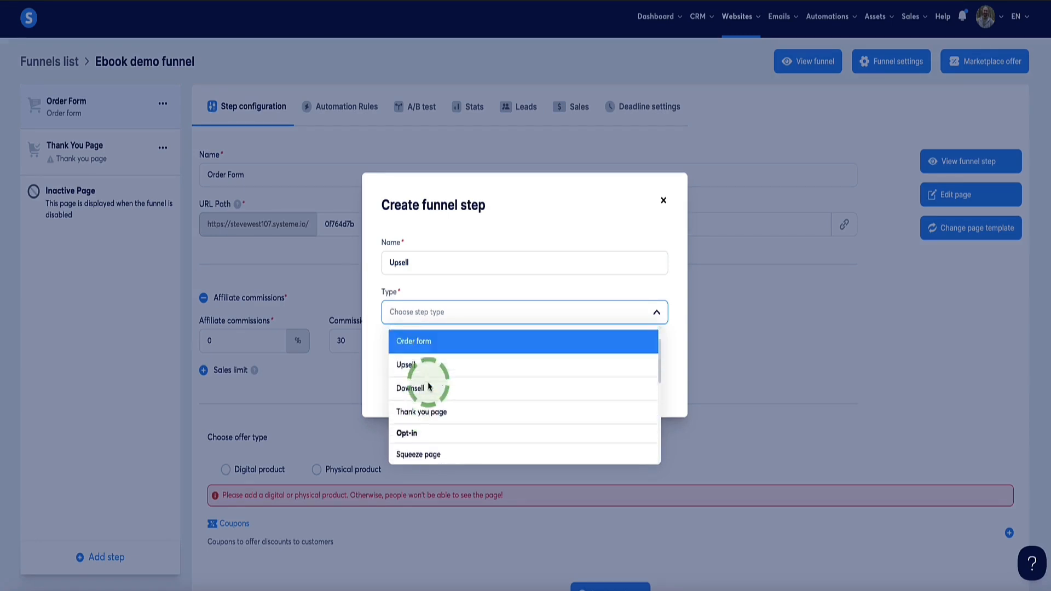
pyautogui.scroll(2, 416, 394)
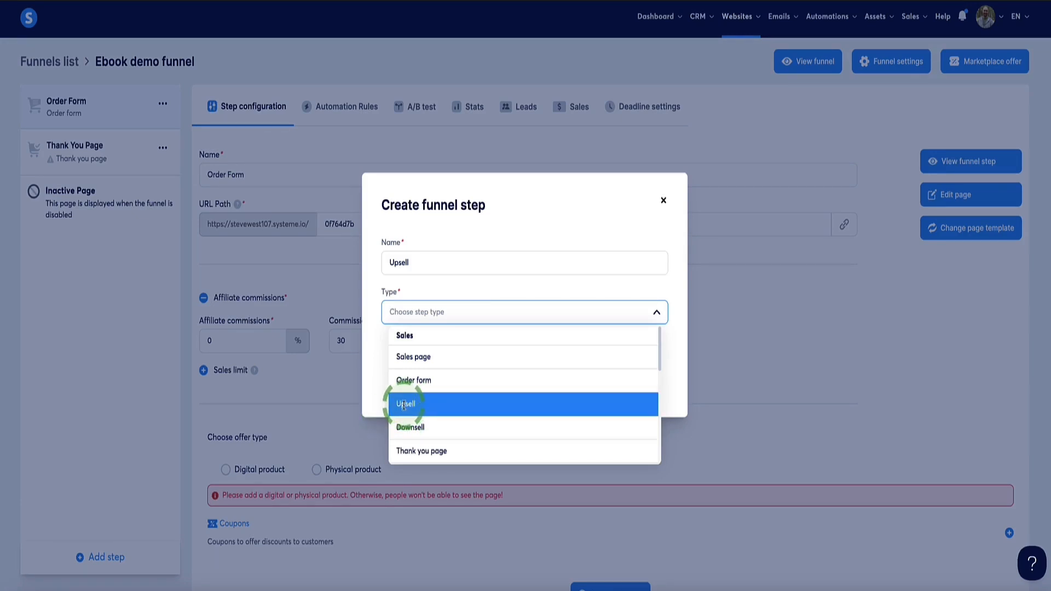
pyautogui.click(404, 404)
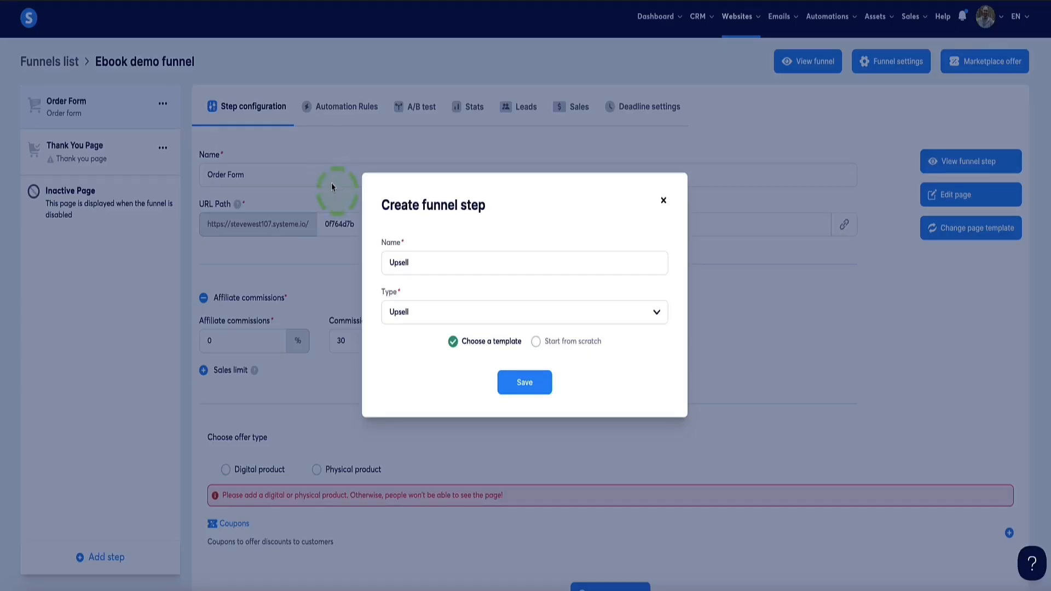
# Step: Save the Upsell step with the template option, and move it between the Order Form and the Thank You Page
pyautogui.click(417, 312)
pyautogui.click(411, 402)
pyautogui.click(525, 381)
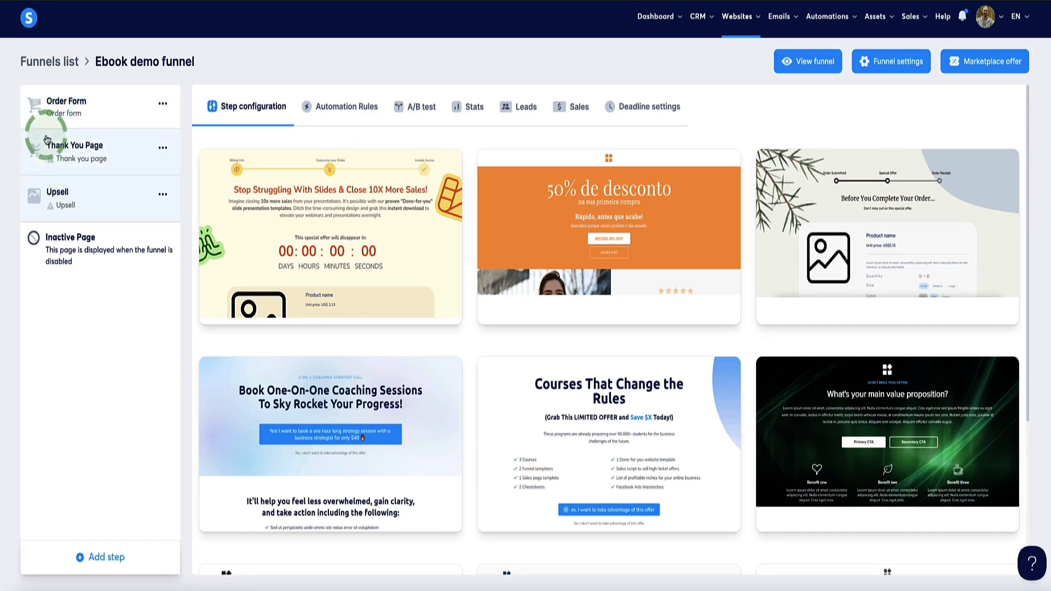
pyautogui.moveTo(33, 198); pyautogui.dragTo(52, 147)
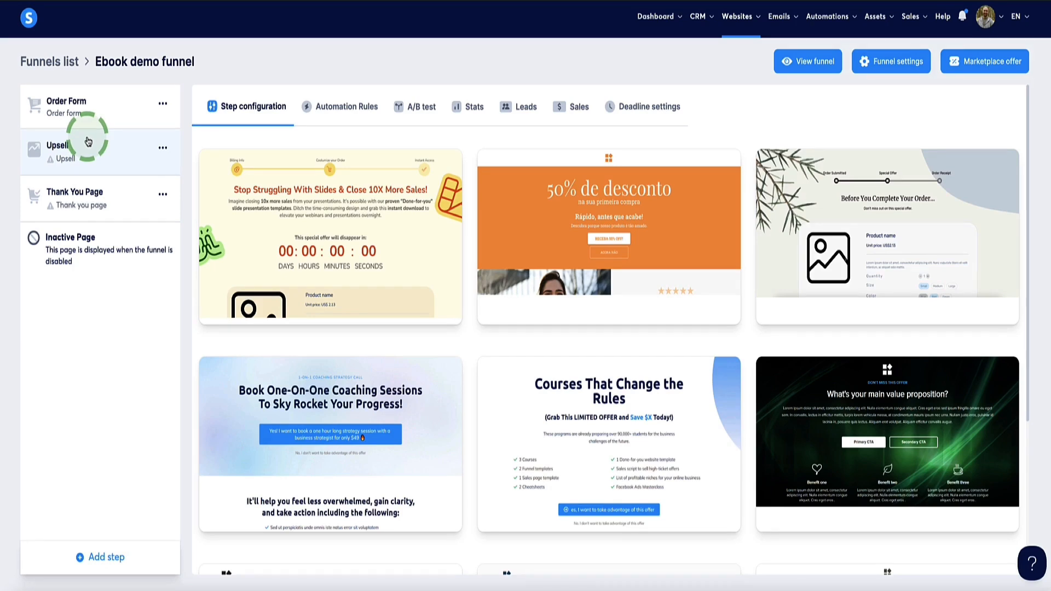
# Step: Browse the upsell templates at 30 per page and select the "WAIT! Don't miss out on this offer" design with the digital marketing book
pyautogui.scroll(-5, 664, 296)
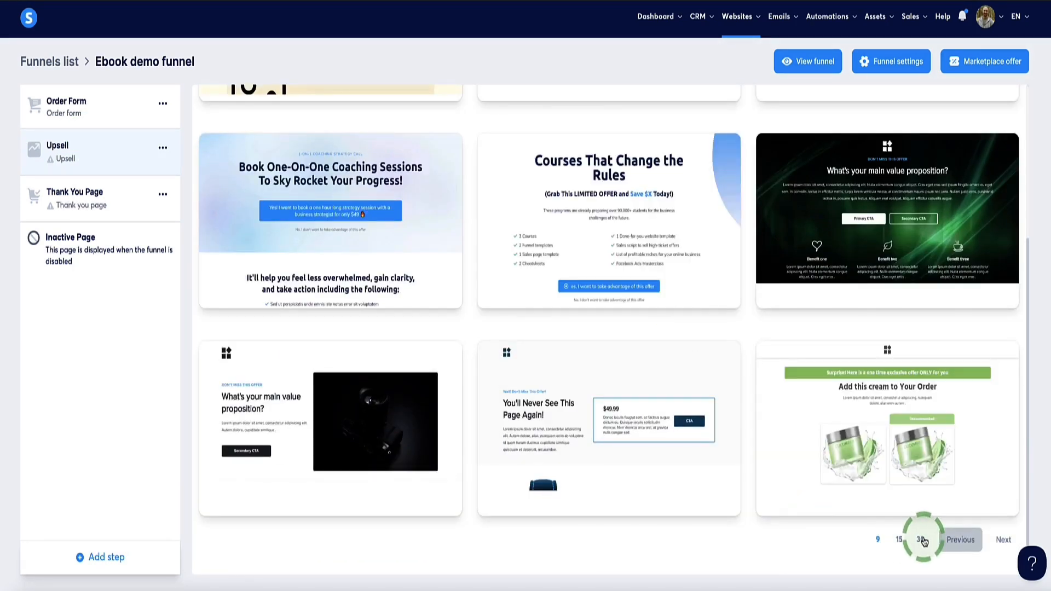
pyautogui.click(922, 536)
pyautogui.scroll(-10, 465, 369)
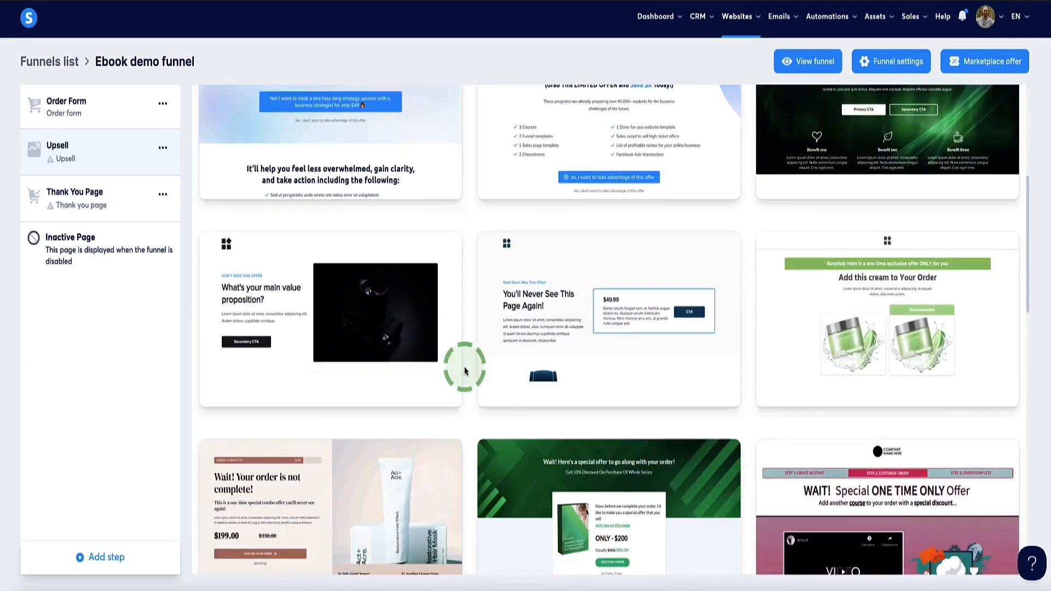
pyautogui.scroll(-12, 465, 371)
pyautogui.scroll(6, 465, 371)
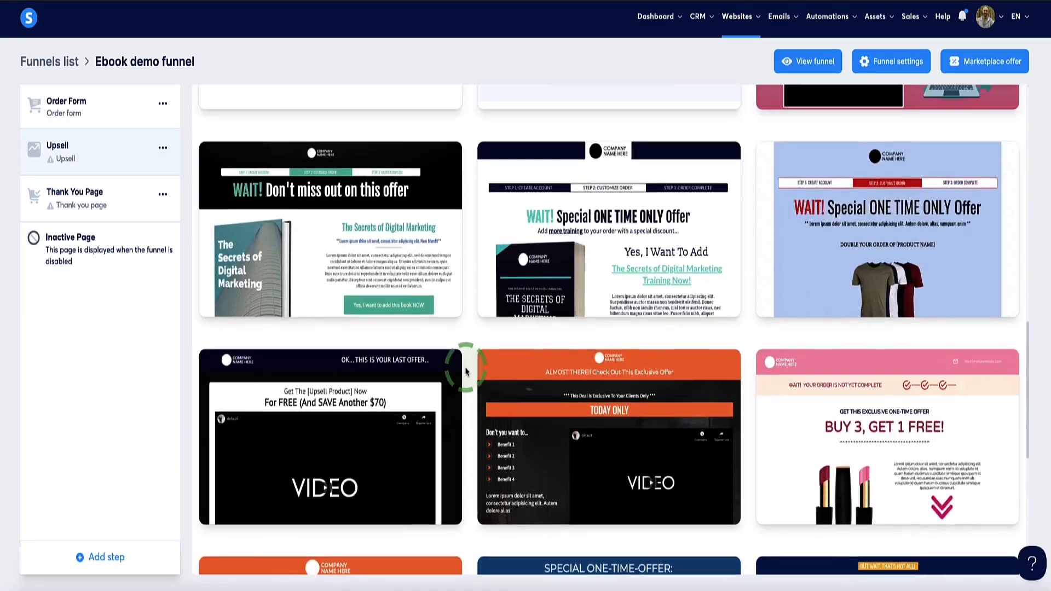
pyautogui.scroll(-1, 465, 371)
pyautogui.scroll(4, 466, 372)
pyautogui.click(289, 427)
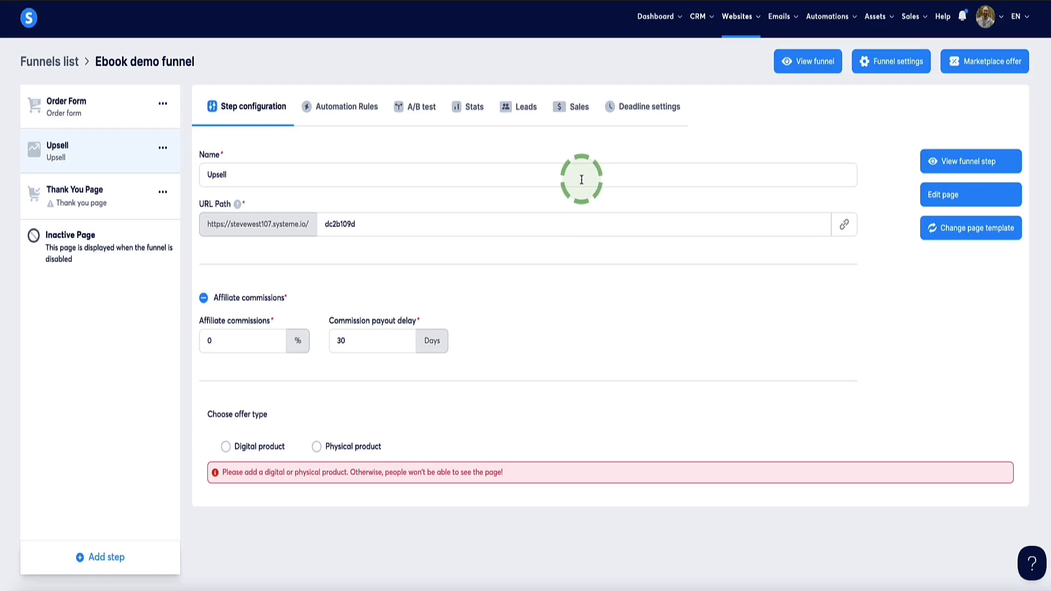
# Step: Open the Upsell page in the page editor and look over its header, book image, offer text and buttons
pyautogui.click(944, 196)
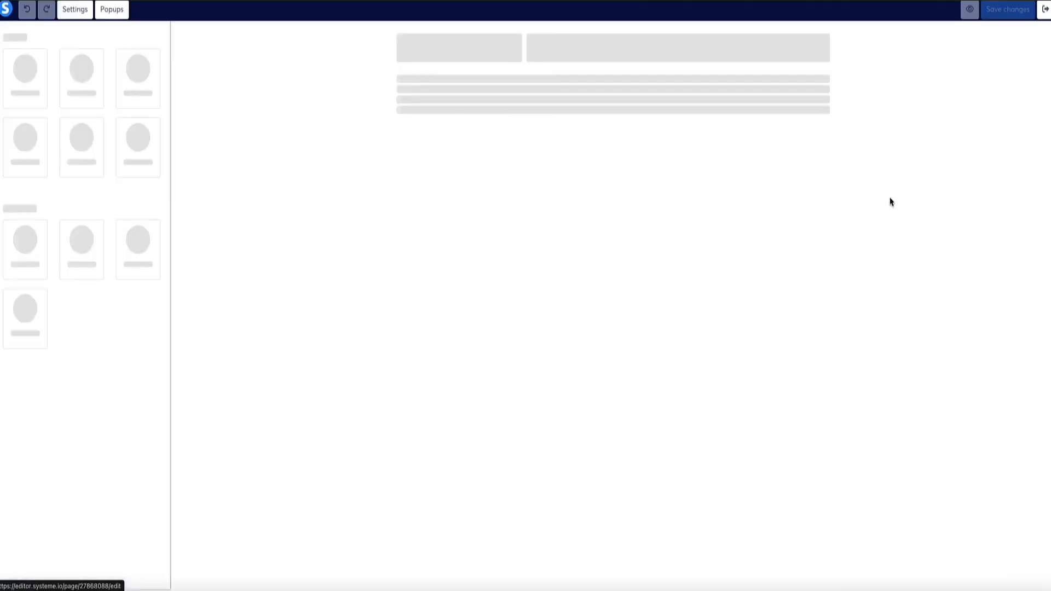
pyautogui.scroll(-5, 323, 119)
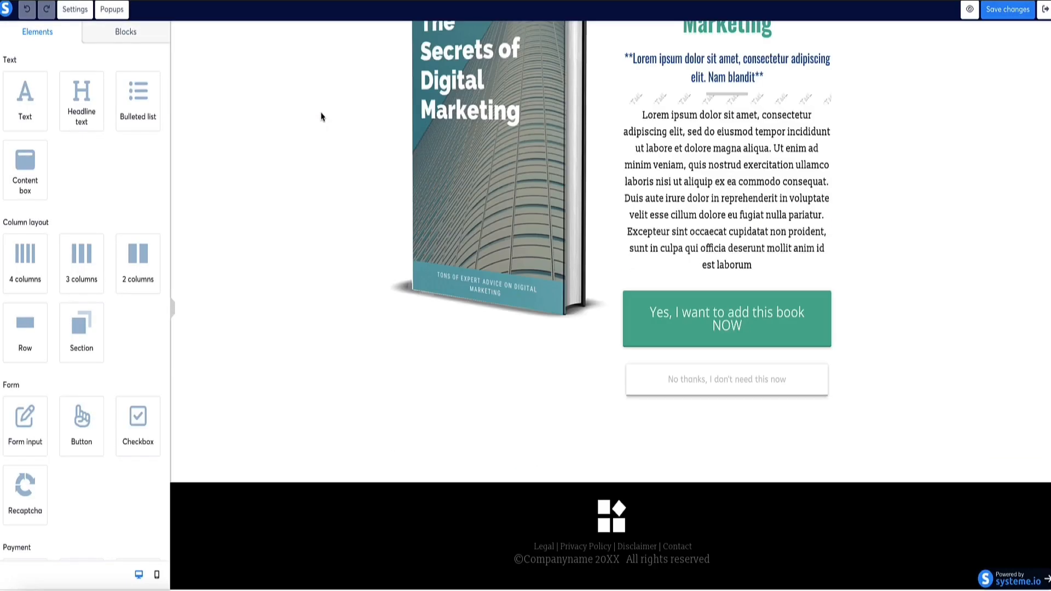
pyautogui.scroll(5, 308, 131)
pyautogui.scroll(-2, 306, 130)
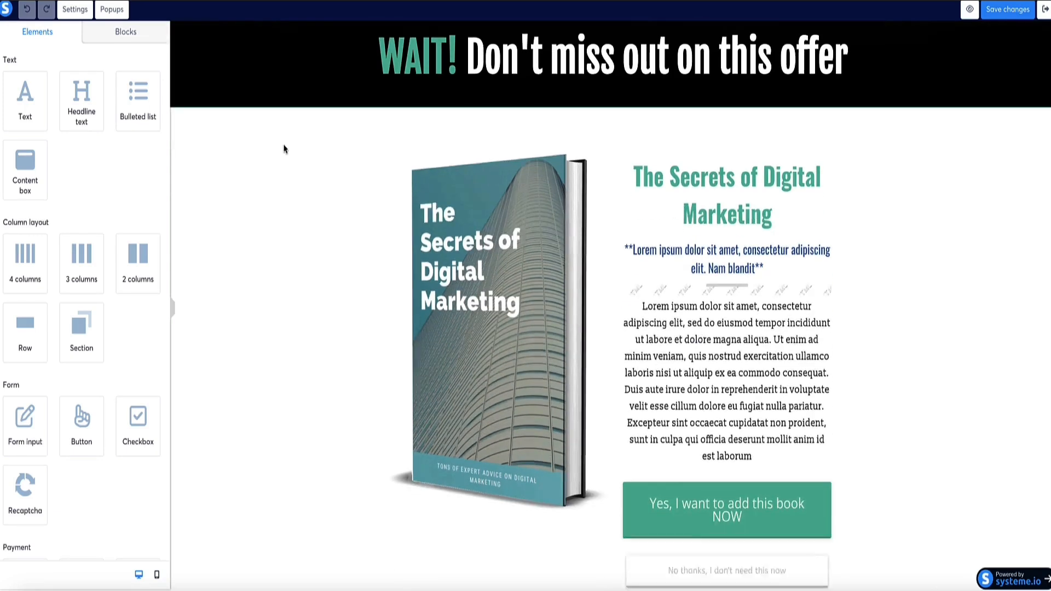
pyautogui.click(485, 295)
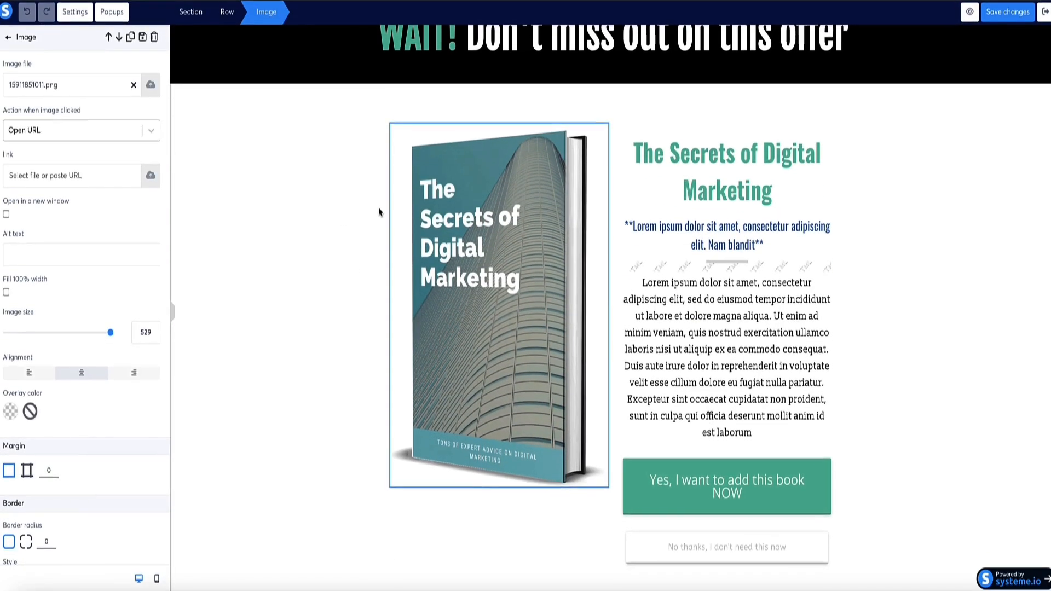
pyautogui.click(373, 211)
pyautogui.scroll(2, 368, 211)
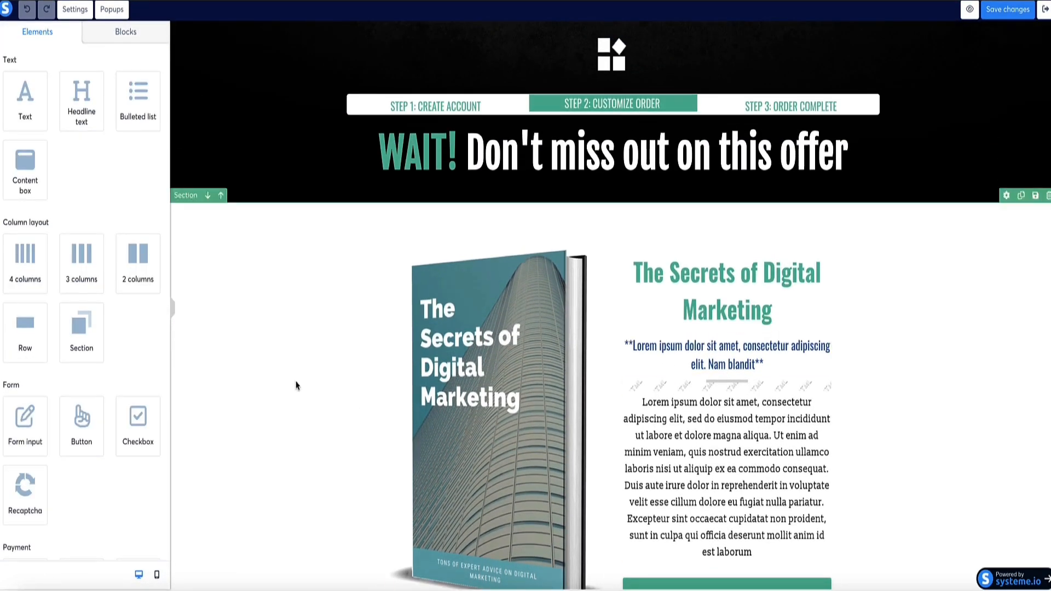
pyautogui.scroll(-2, 293, 380)
pyautogui.scroll(-1, 688, 456)
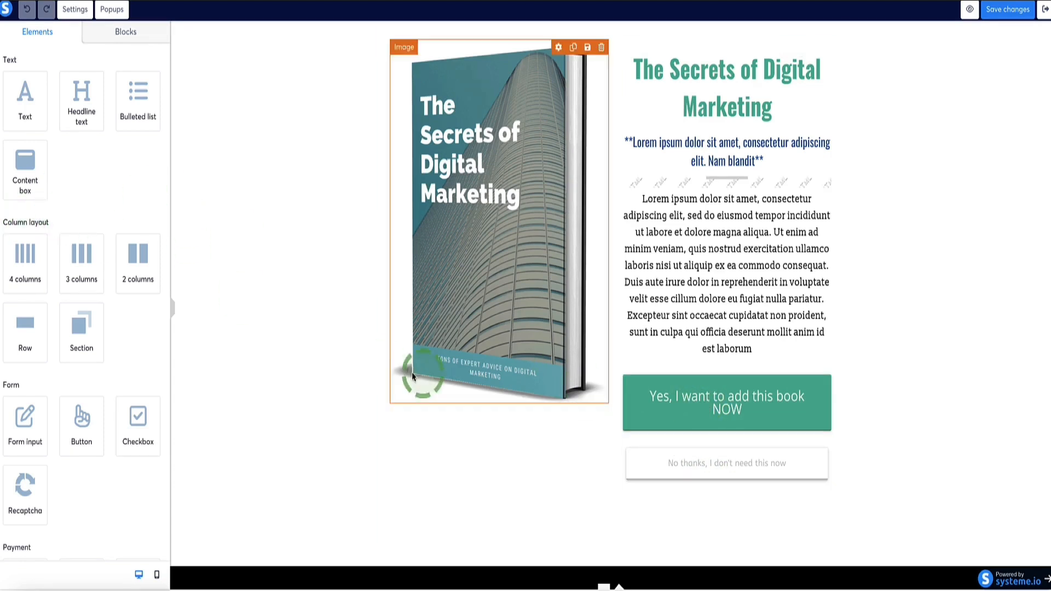
# Step: Find the accept offer and decline offer button elements among the payment elements and compare them with the page's existing buttons
pyautogui.scroll(-4, 106, 189)
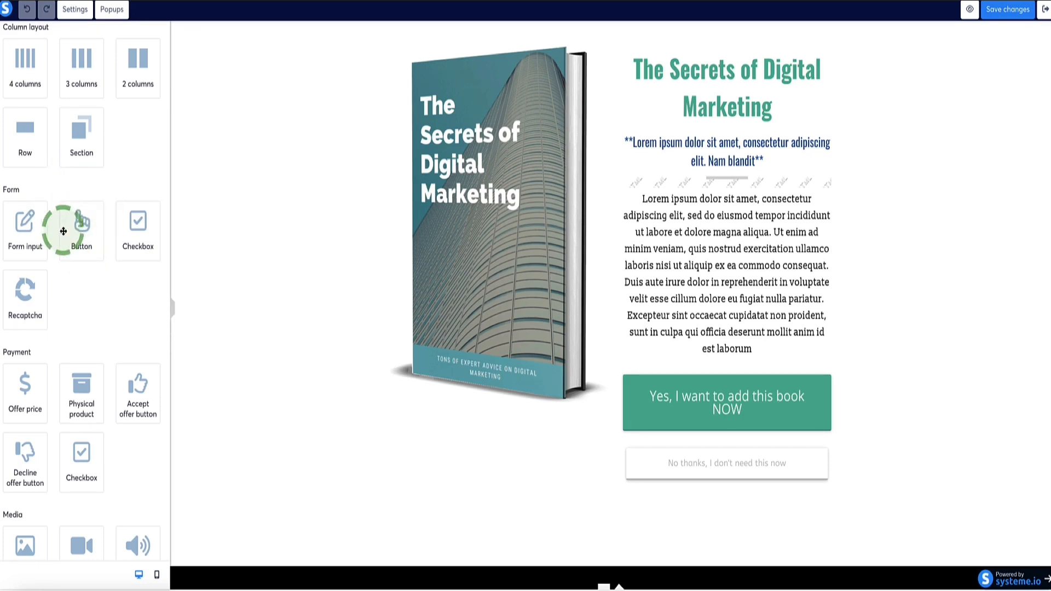
pyautogui.click(701, 429)
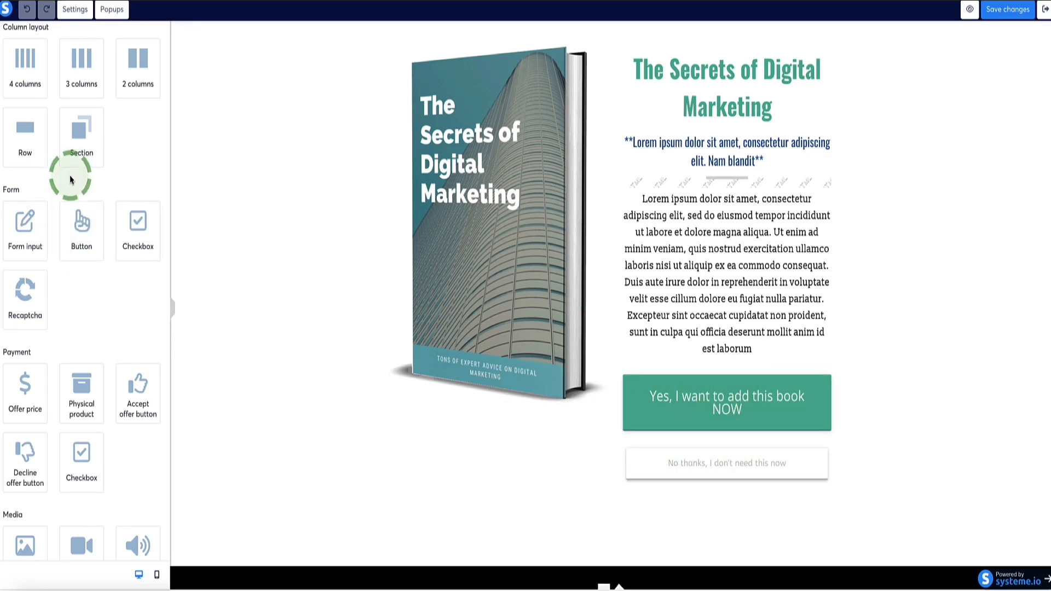
pyautogui.scroll(-2, 72, 176)
pyautogui.scroll(-1, 84, 286)
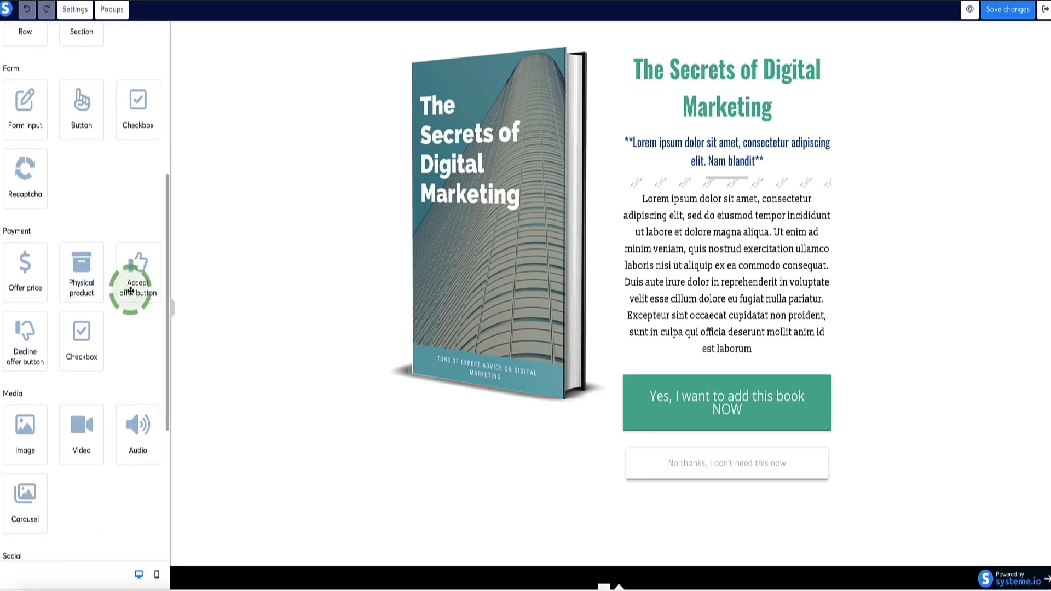
pyautogui.moveTo(136, 284); pyautogui.dragTo(681, 406)
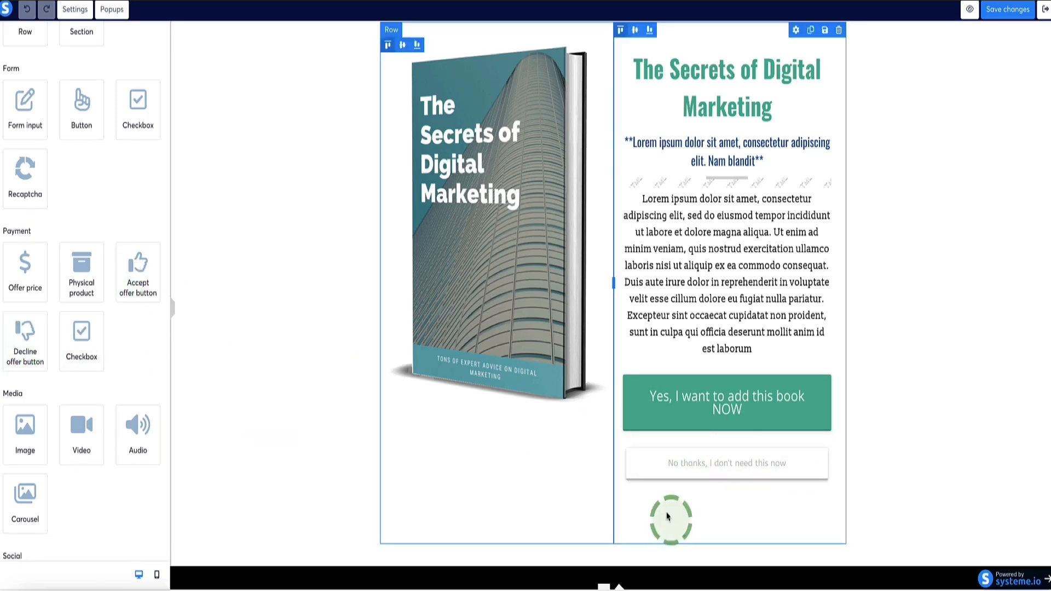
pyautogui.scroll(2, 122, 277)
pyautogui.moveTo(40, 210); pyautogui.dragTo(714, 379)
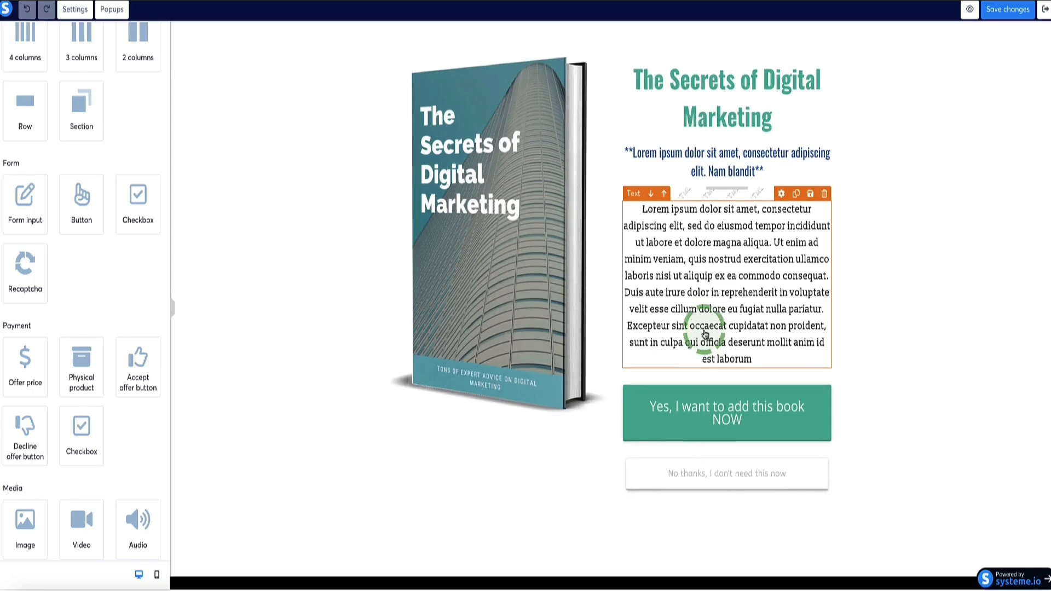
# Step: Review the Upsell page with its accept and decline offer buttons, and exit the page editor
pyautogui.scroll(-2, 217, 261)
pyautogui.scroll(5, 217, 262)
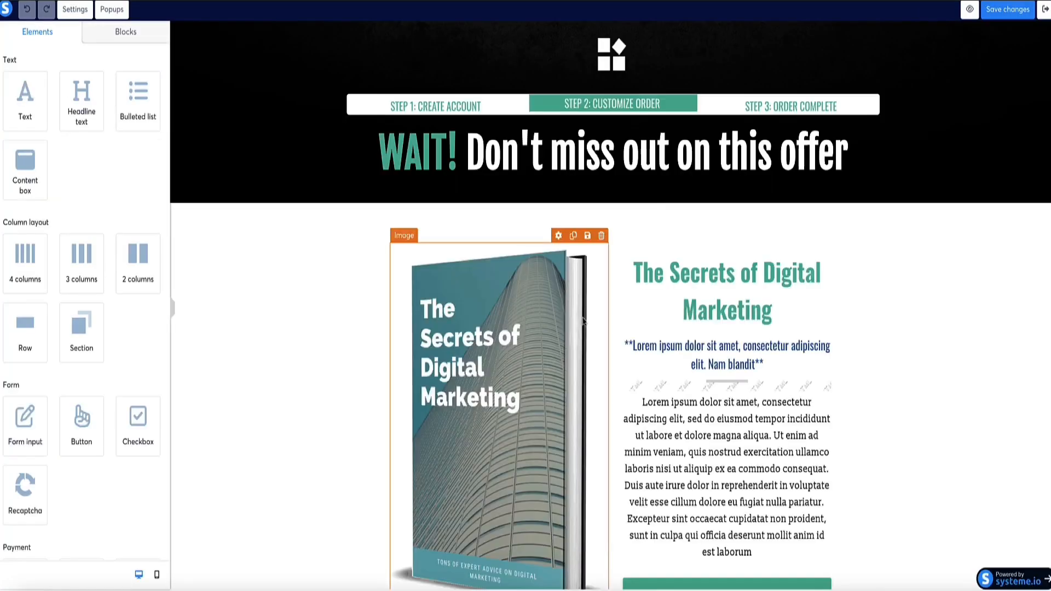
pyautogui.scroll(-4, 650, 372)
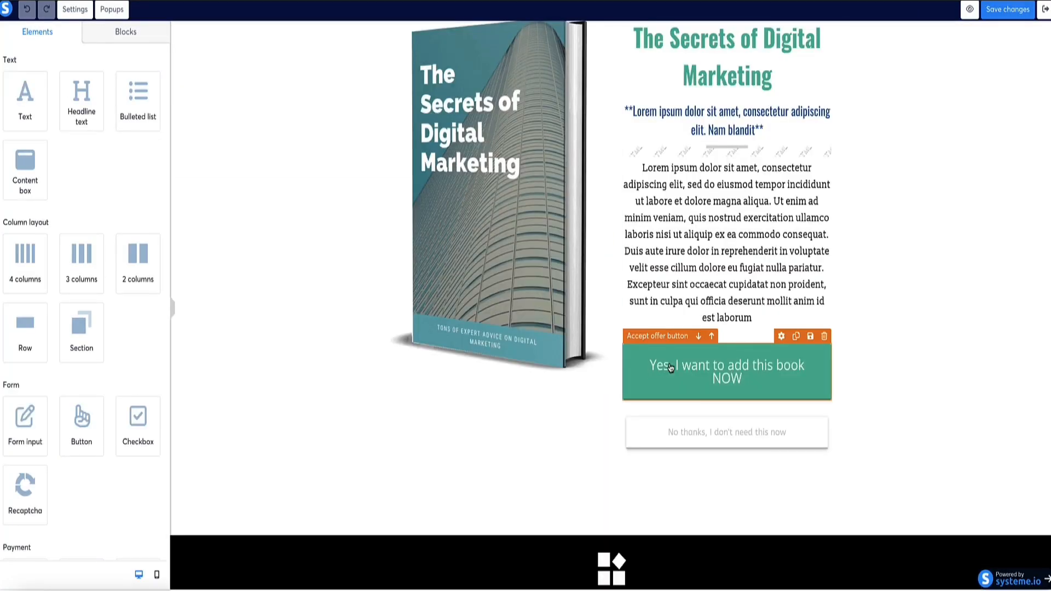
pyautogui.click(664, 370)
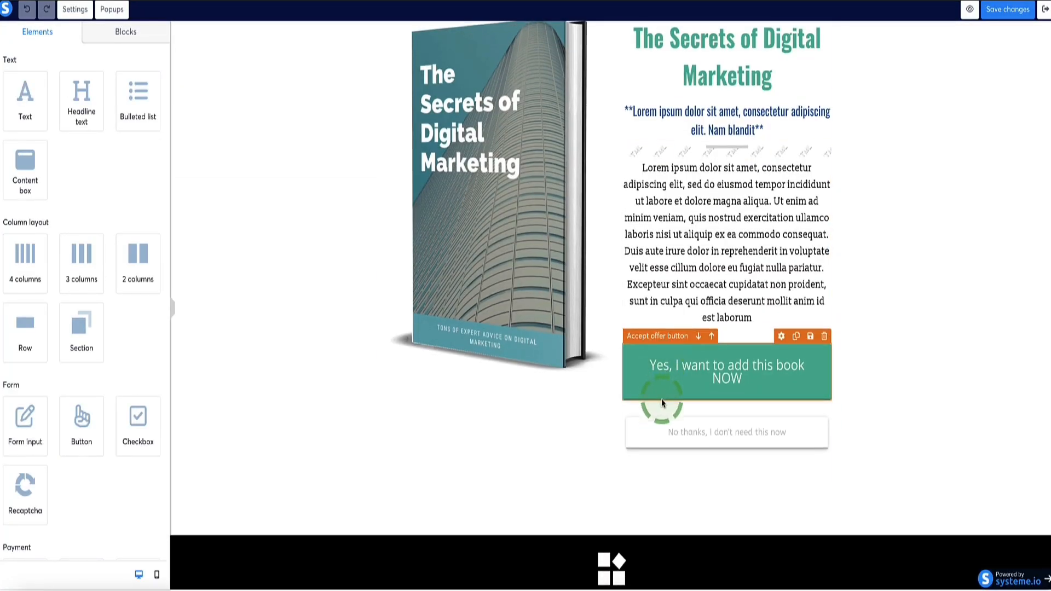
pyautogui.click(663, 435)
pyautogui.scroll(-1, 758, 223)
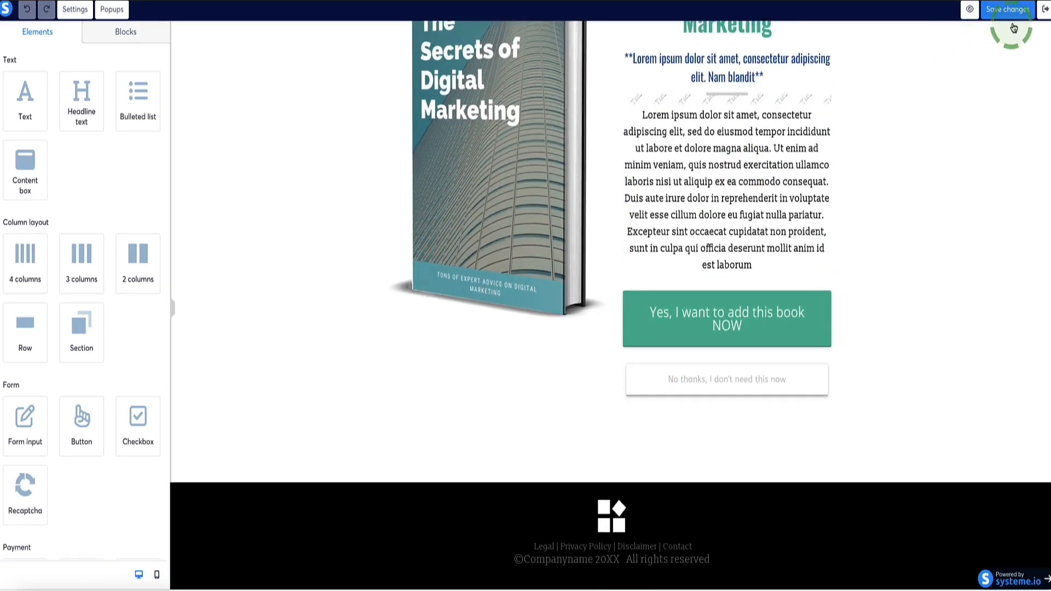
pyautogui.click(1045, 9)
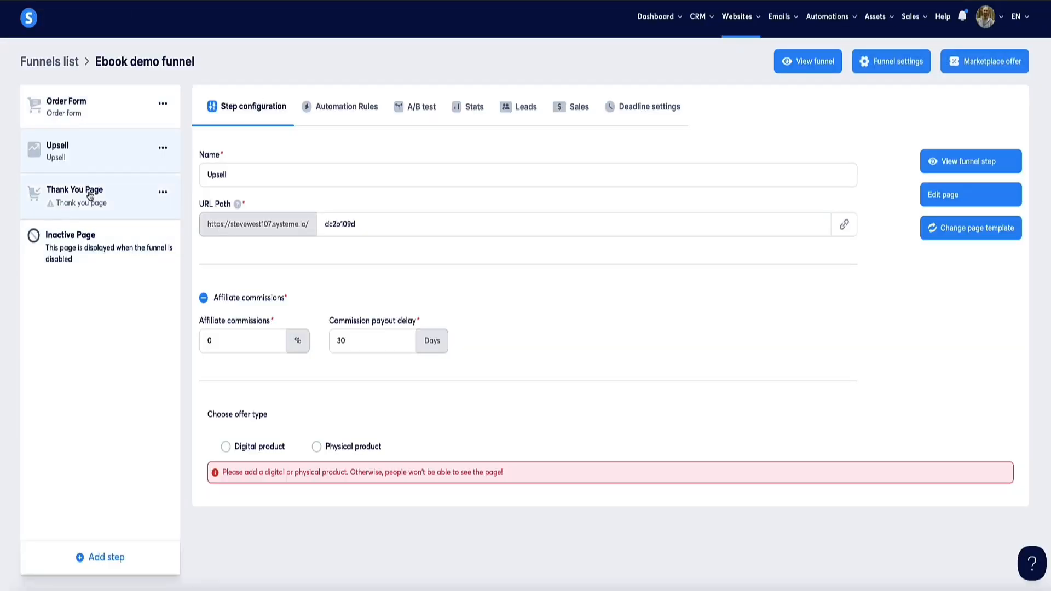
# Step: Browse the Thank You Page templates at 30 per page and select the "Thank you!" ebook design with the book mockup
pyautogui.click(38, 197)
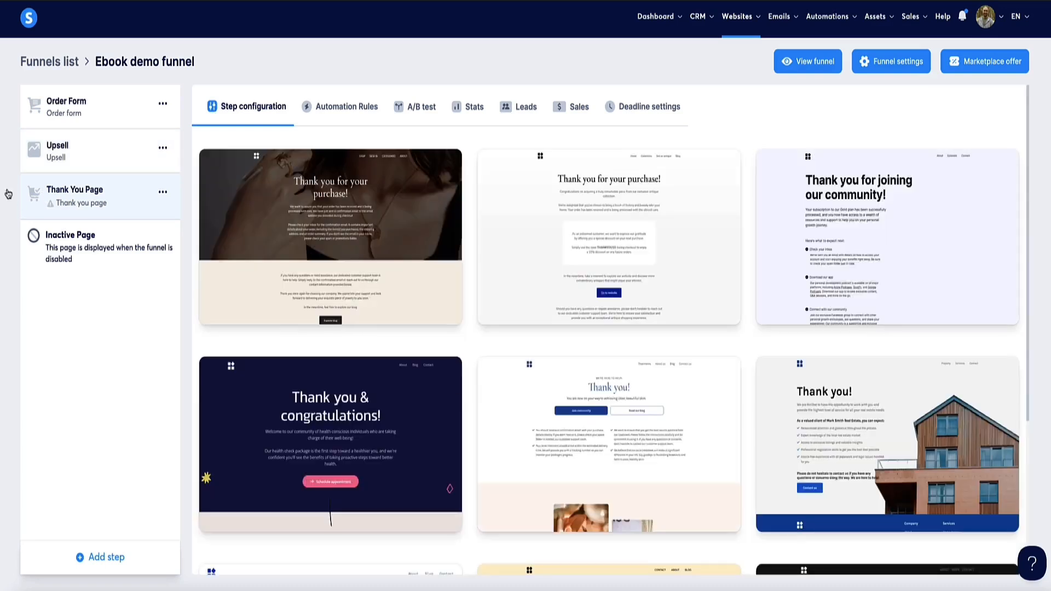
pyautogui.click(162, 192)
pyautogui.scroll(-4, 547, 278)
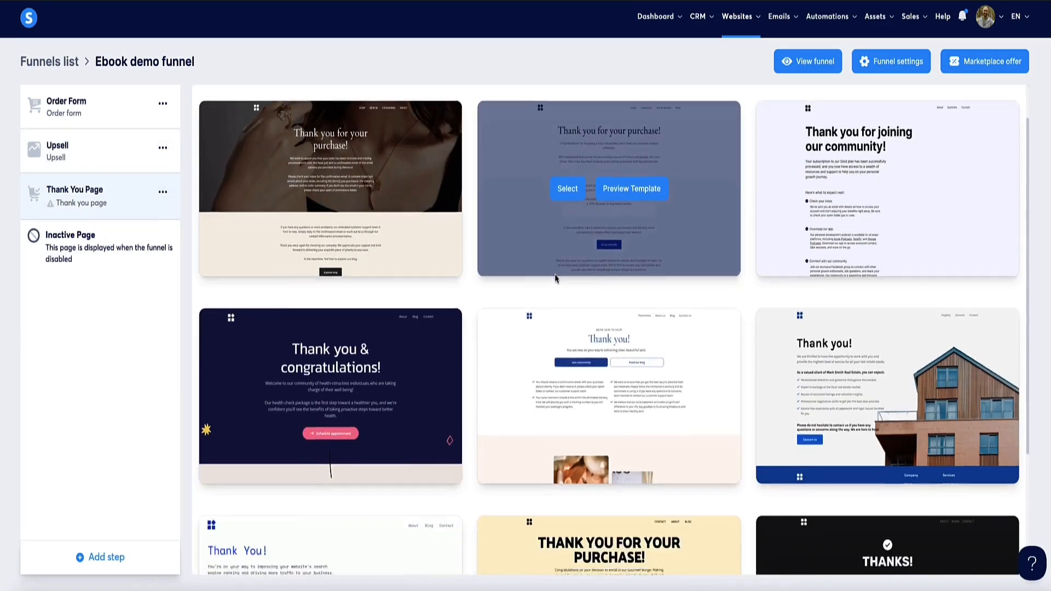
pyautogui.click(921, 541)
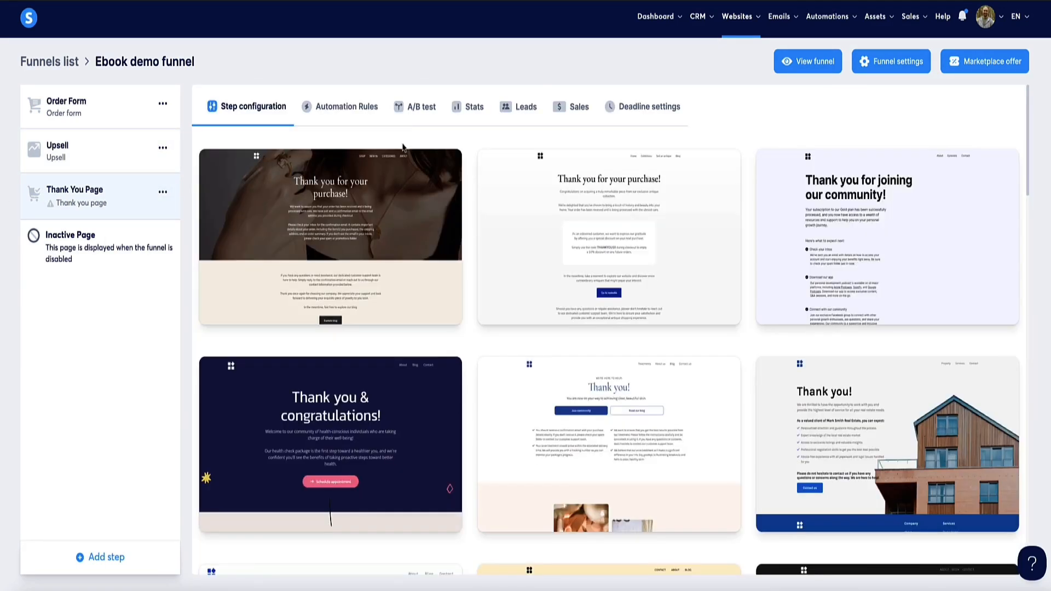
pyautogui.scroll(-15, 471, 219)
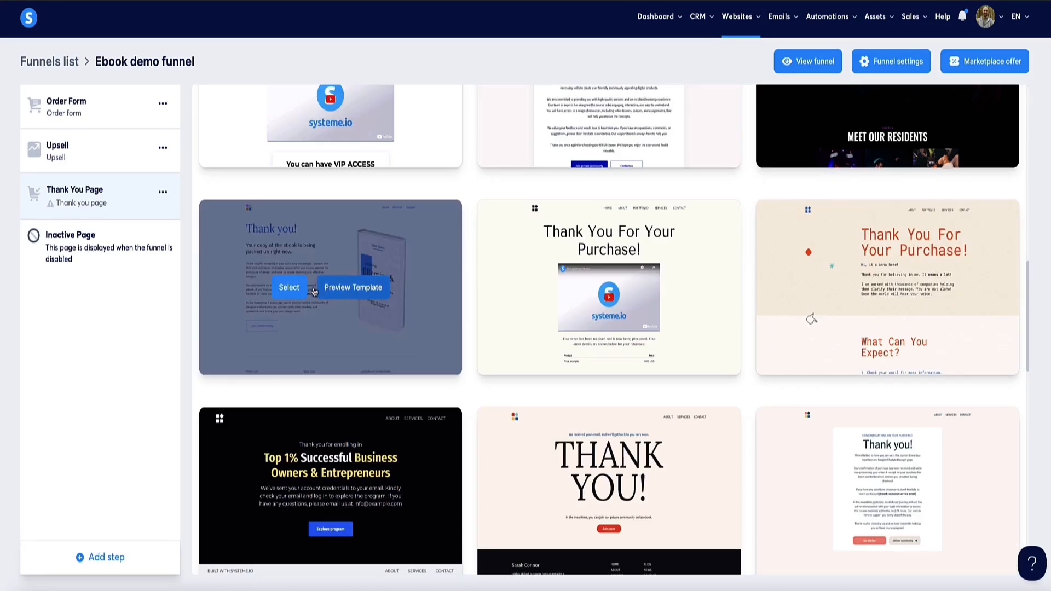
pyautogui.click(289, 288)
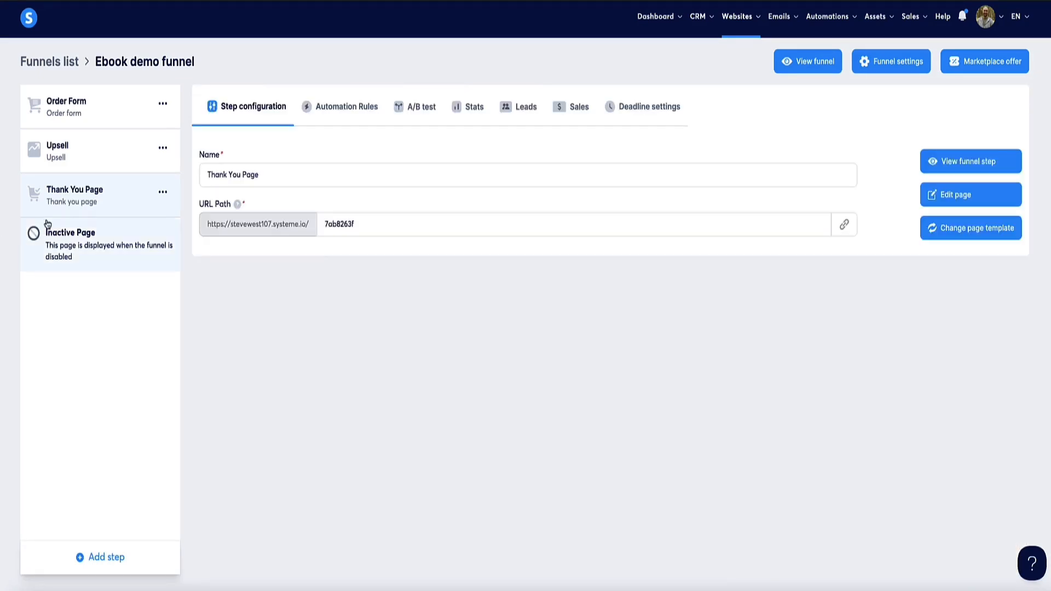
# Step: Open the Thank You Page in the page editor, review its layout and a customized example, and exit the editor
pyautogui.click(941, 197)
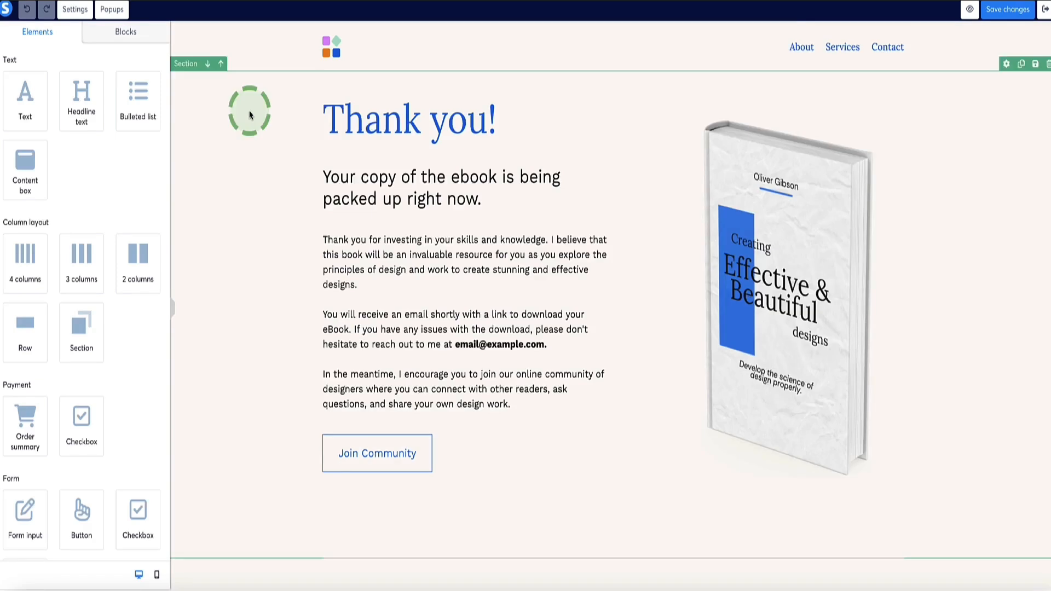
pyautogui.scroll(-3, 252, 114)
pyautogui.scroll(3, 251, 118)
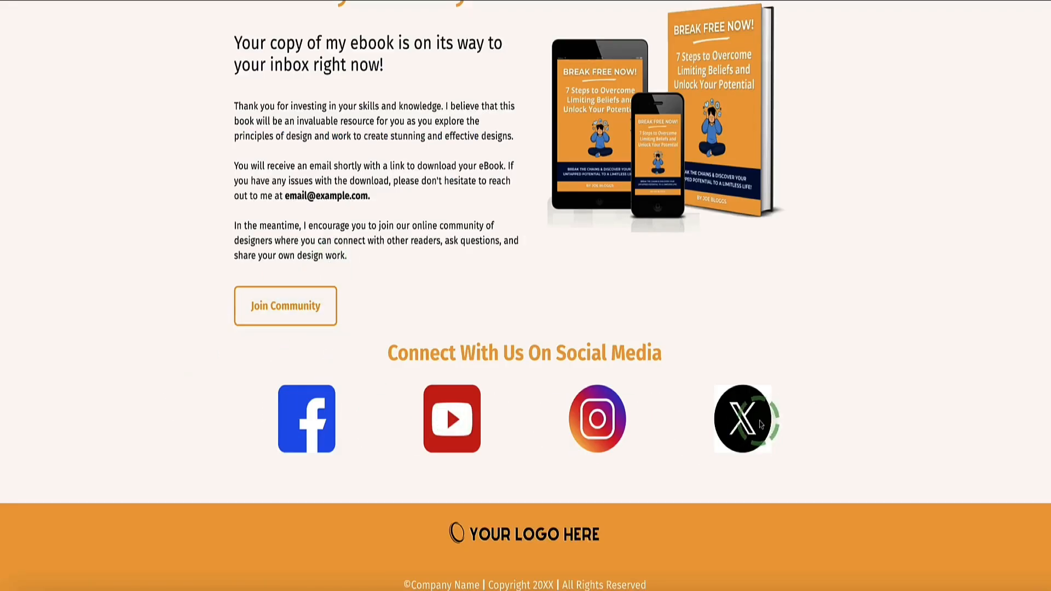
pyautogui.scroll(3, 150, 383)
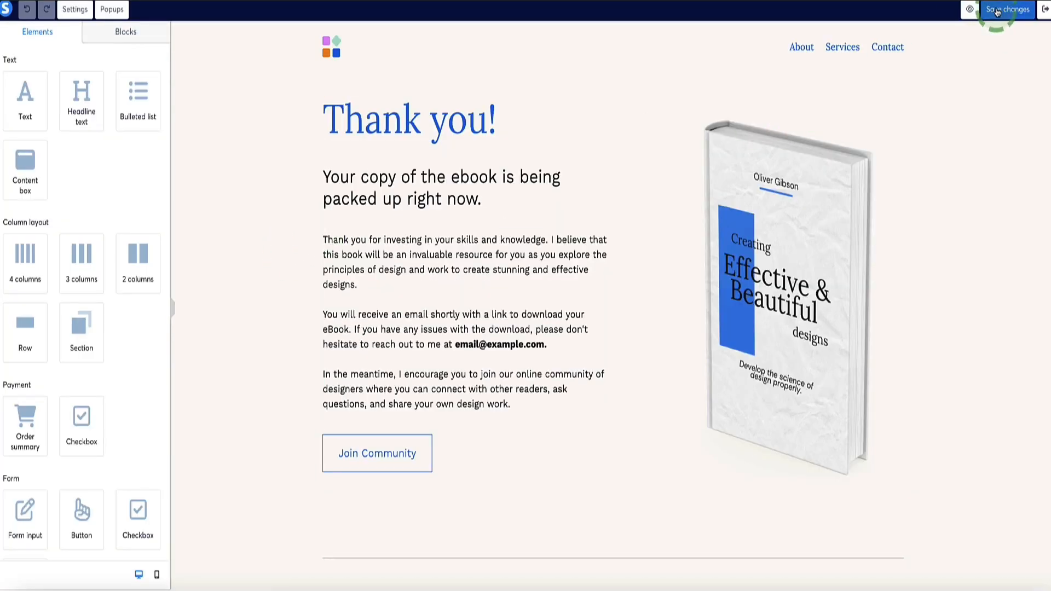
pyautogui.click(1045, 10)
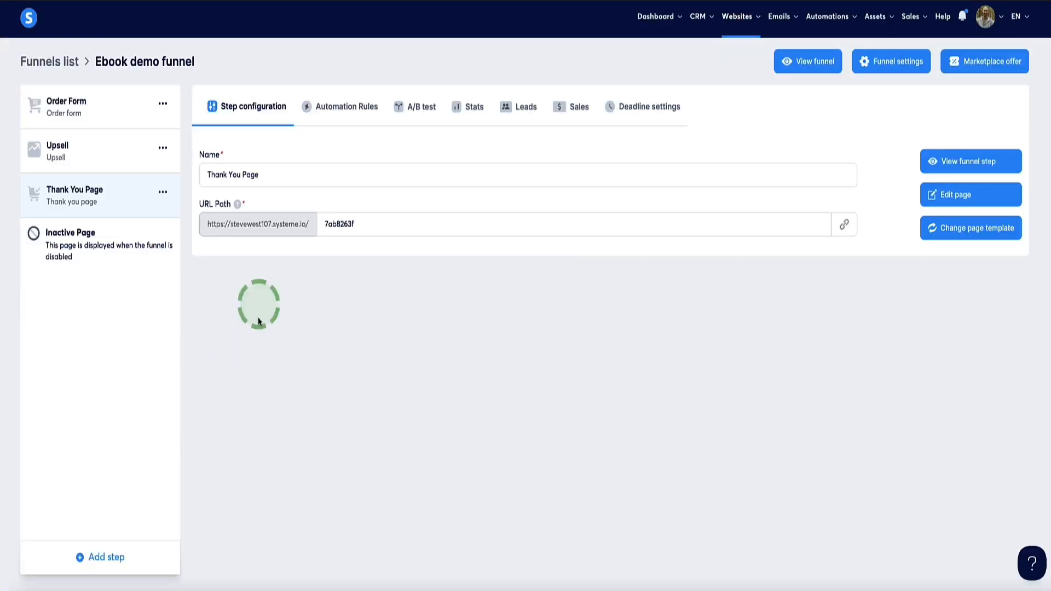
# Step: Preview the Order Form step and look through the whole page
pyautogui.click(99, 98)
pyautogui.click(938, 161)
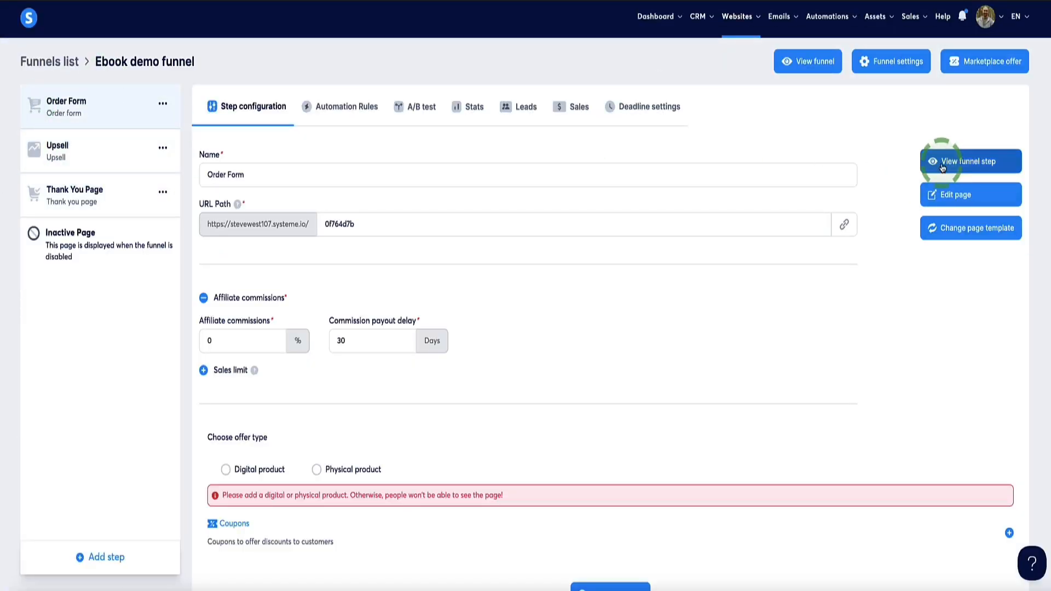
pyautogui.scroll(-9, 156, 195)
pyautogui.scroll(9, 158, 194)
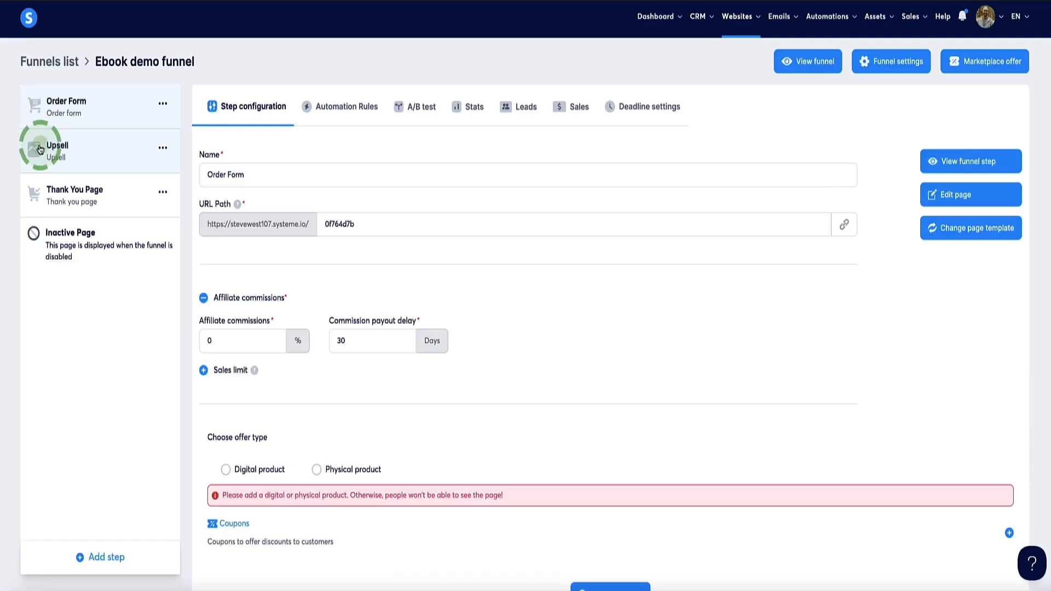
# Step: Preview the Upsell step and look through its page
pyautogui.click(54, 146)
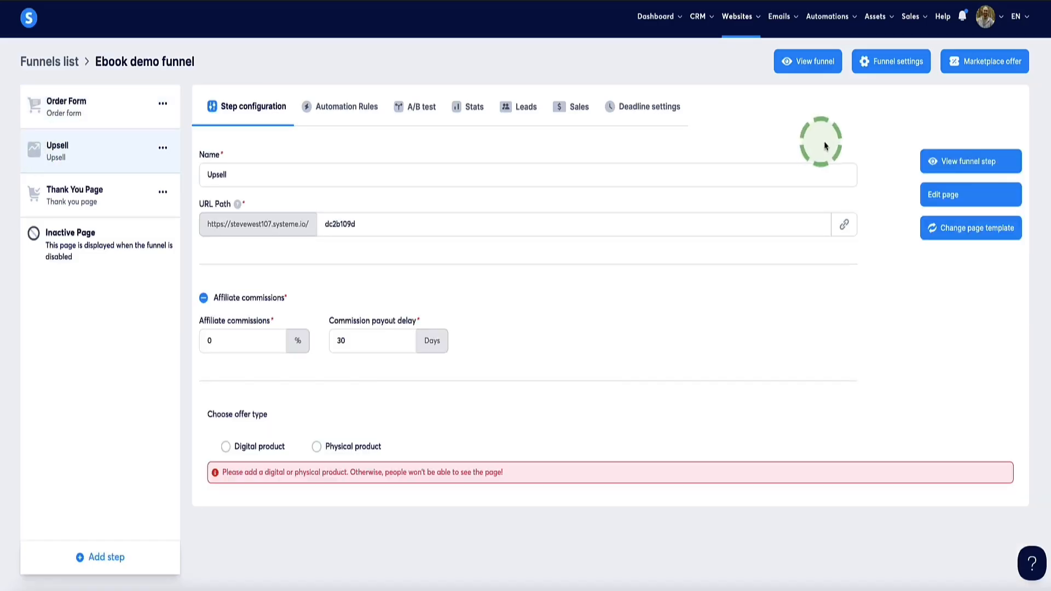
pyautogui.click(938, 160)
pyautogui.scroll(-2, 285, 146)
pyautogui.scroll(-5, 285, 146)
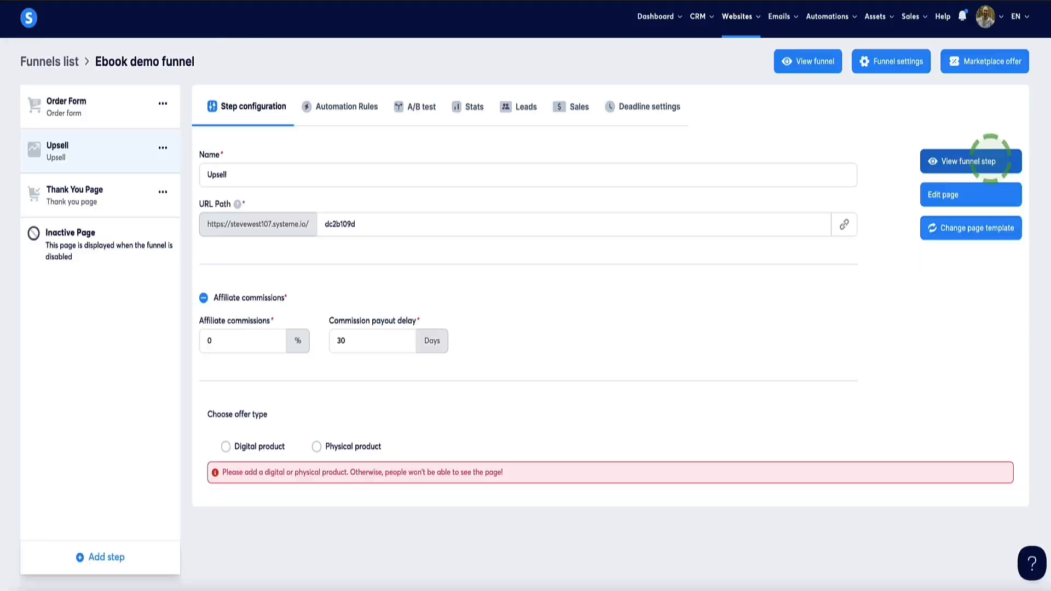
pyautogui.click(235, 96)
pyautogui.click(179, 101)
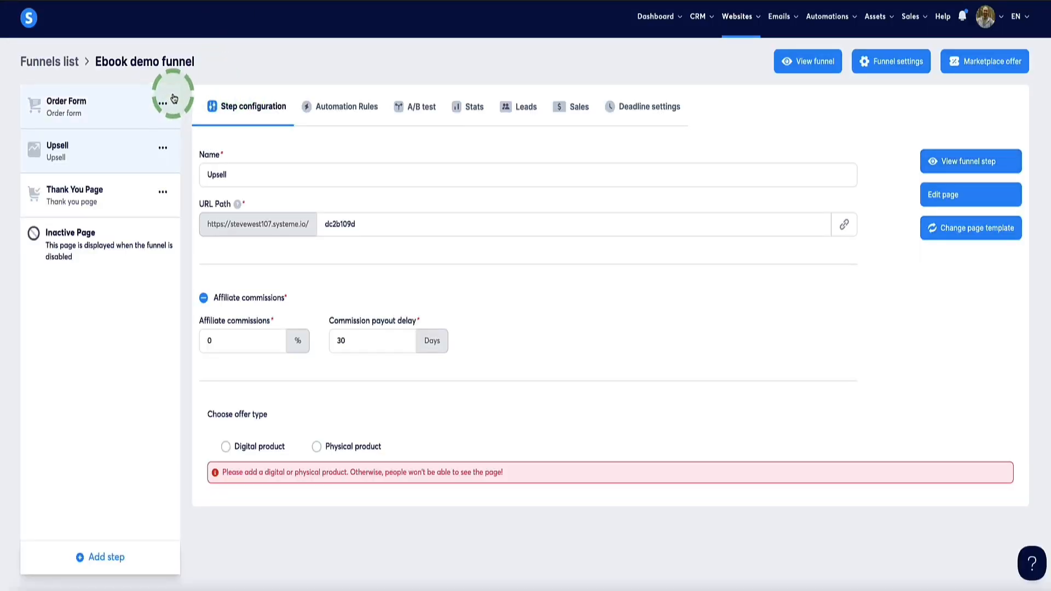
pyautogui.click(281, 36)
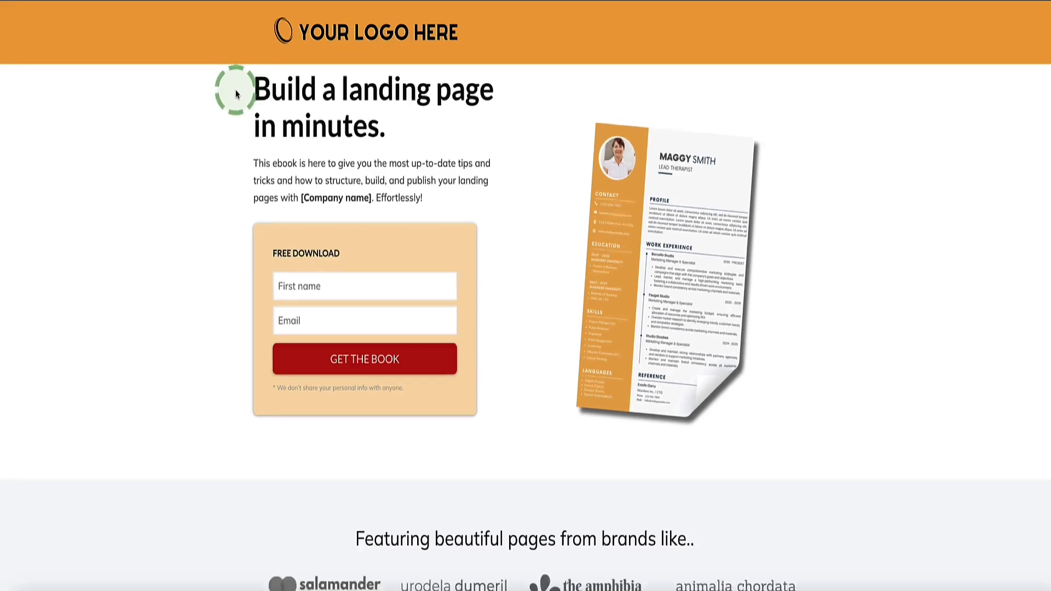
# Step: Look through the customized example page, preview the Order Form step, and compare it with its customized example
pyautogui.scroll(-4, 212, 90)
pyautogui.scroll(5, 206, 110)
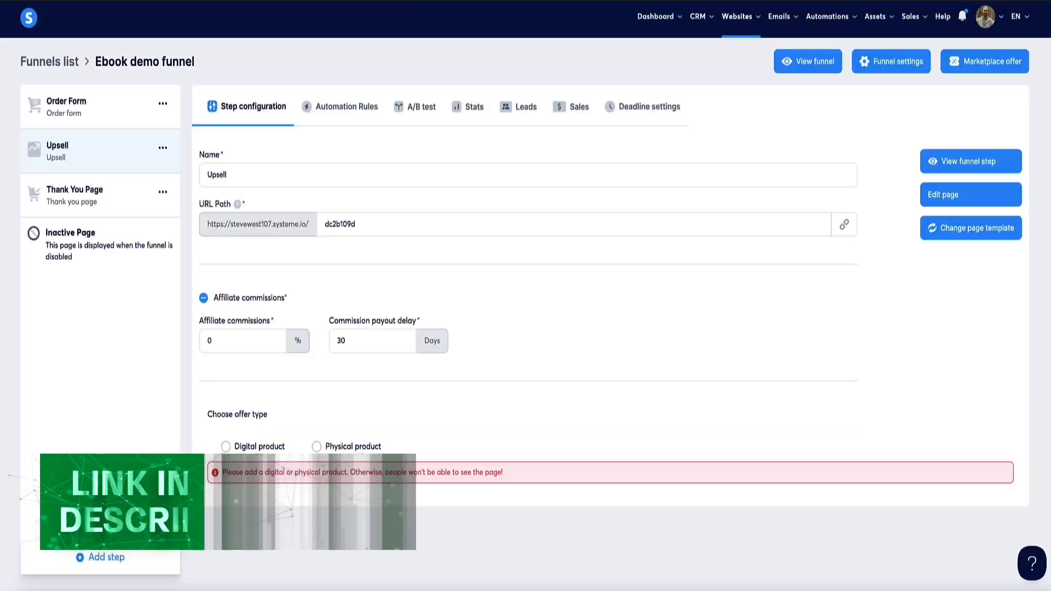
pyautogui.click(145, 104)
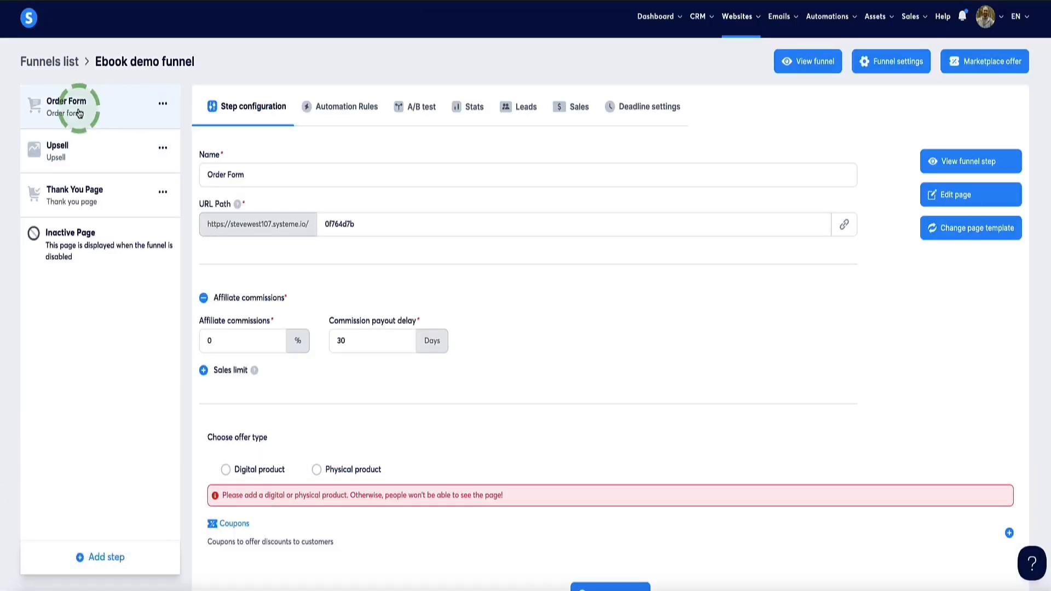
pyautogui.click(944, 161)
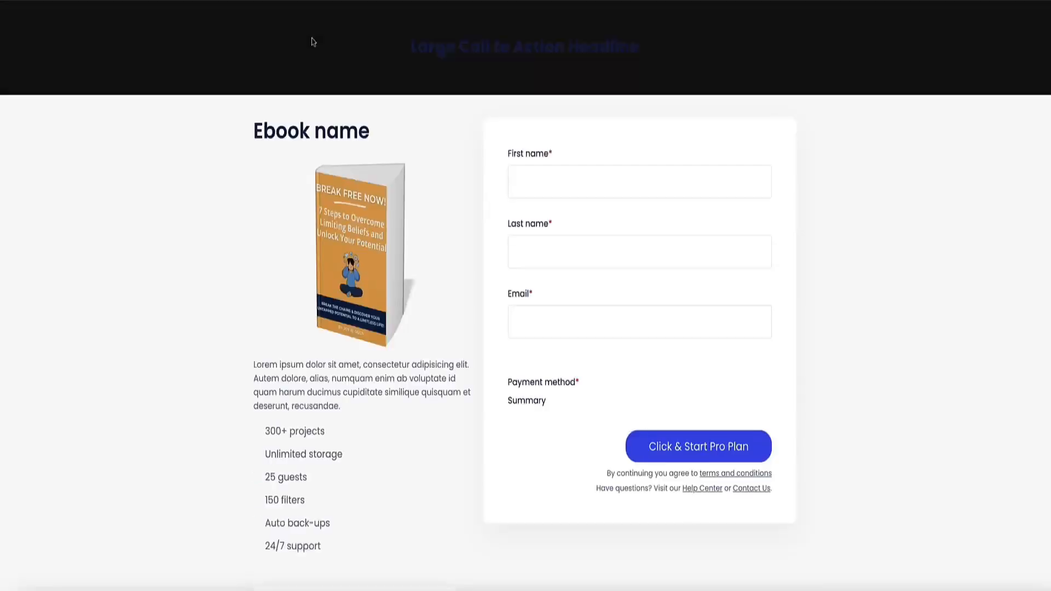
pyautogui.scroll(-7, 210, 93)
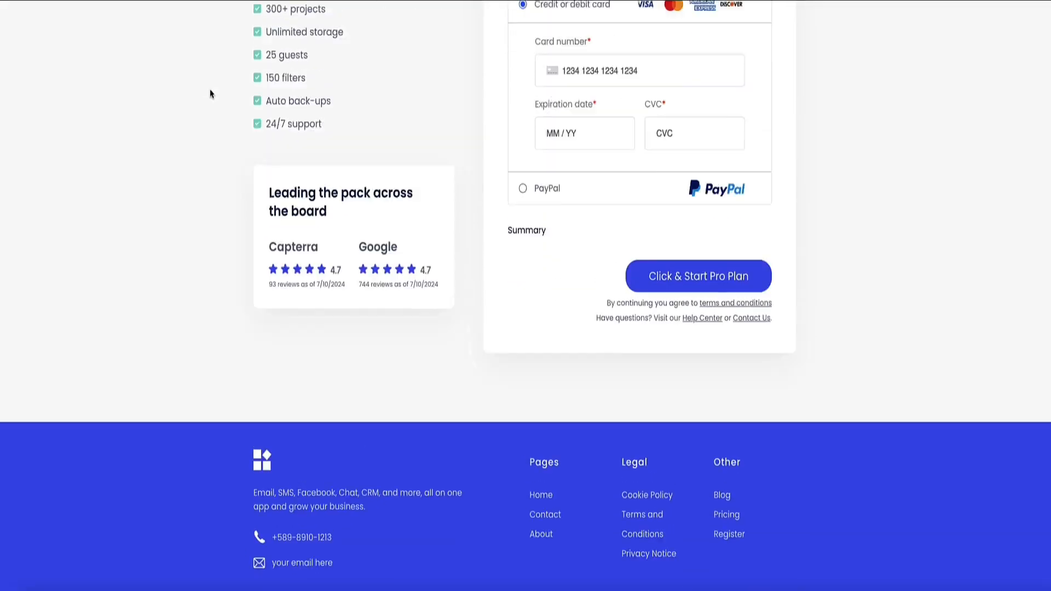
pyautogui.scroll(8, 211, 94)
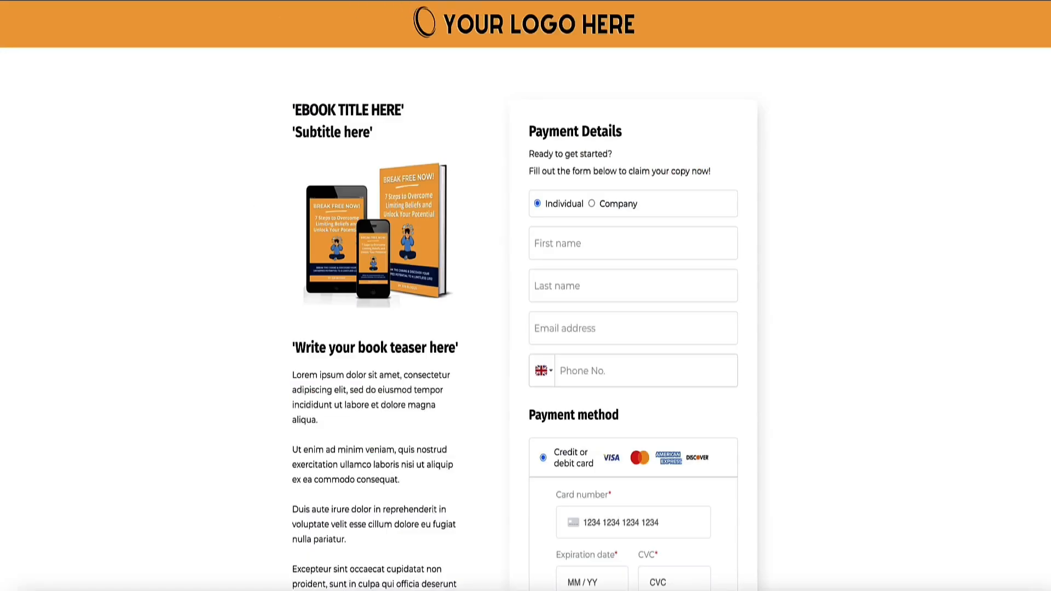
pyautogui.scroll(-10, 243, 178)
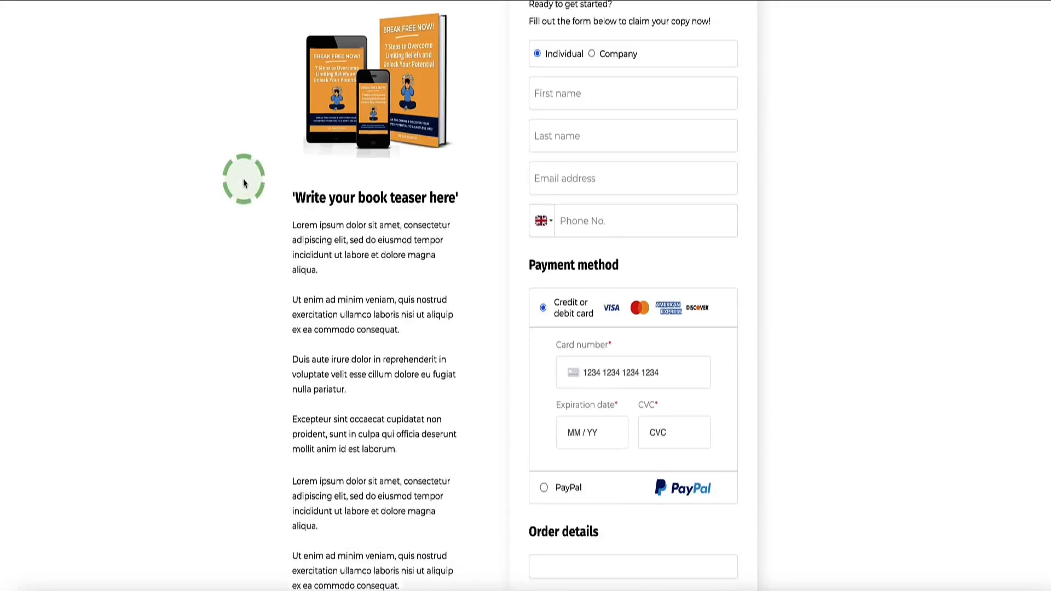
pyautogui.scroll(10, 249, 175)
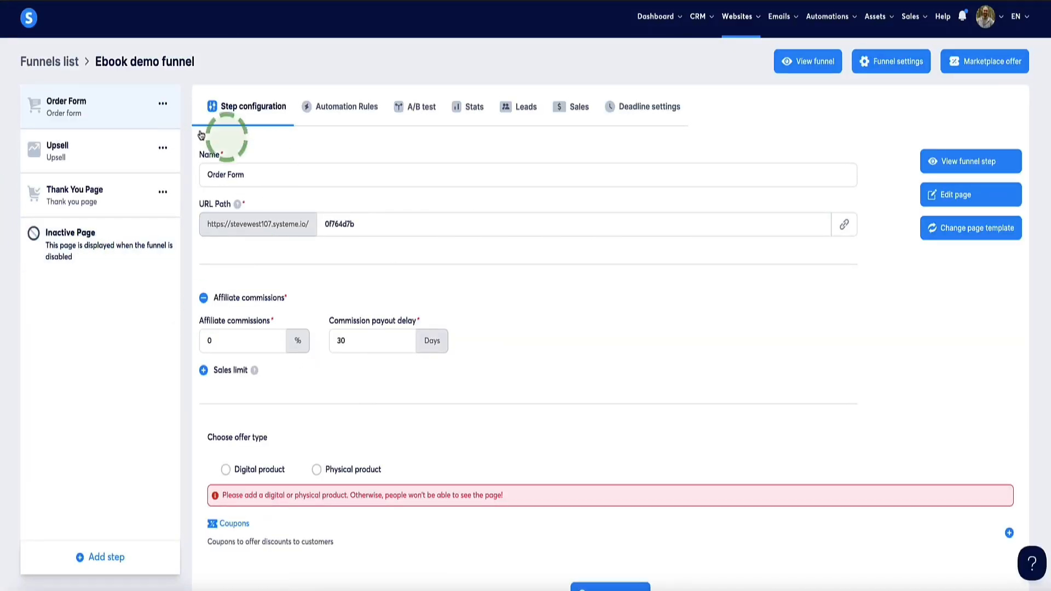
# Step: Create a template-based funnel step named "Squeeze page" of type Squeeze page and move it above the Order Form step
pyautogui.click(95, 558)
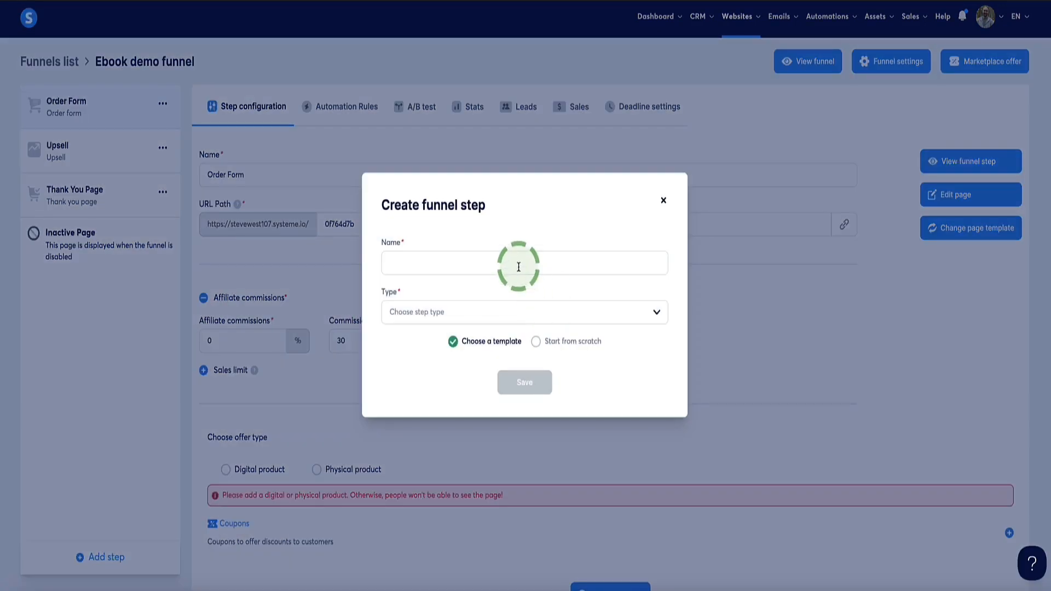
pyautogui.click(492, 257)
pyautogui.write('Squeeze page')
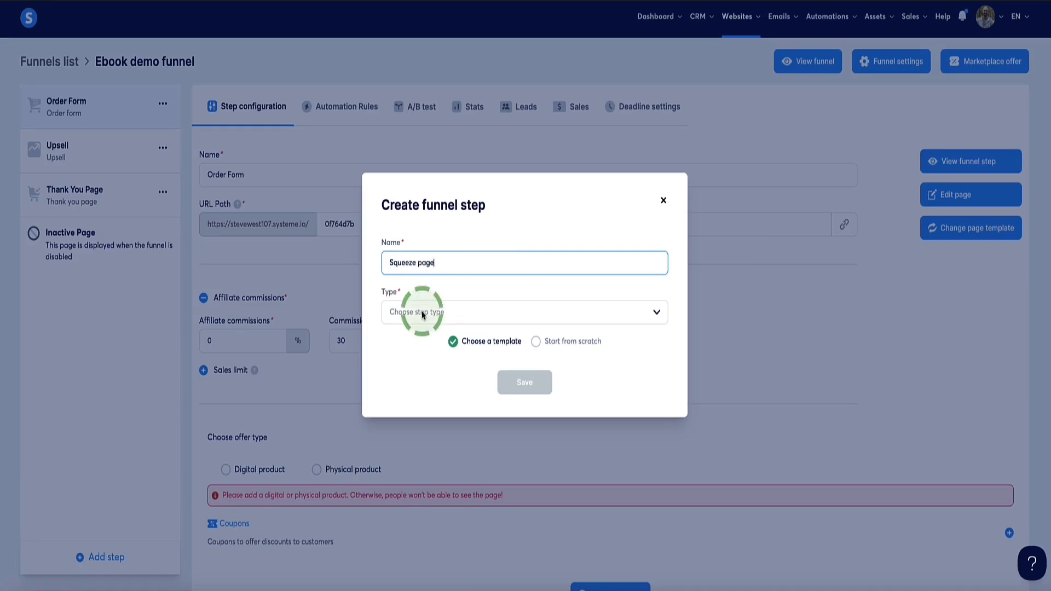
pyautogui.click(412, 312)
pyautogui.scroll(-4, 431, 355)
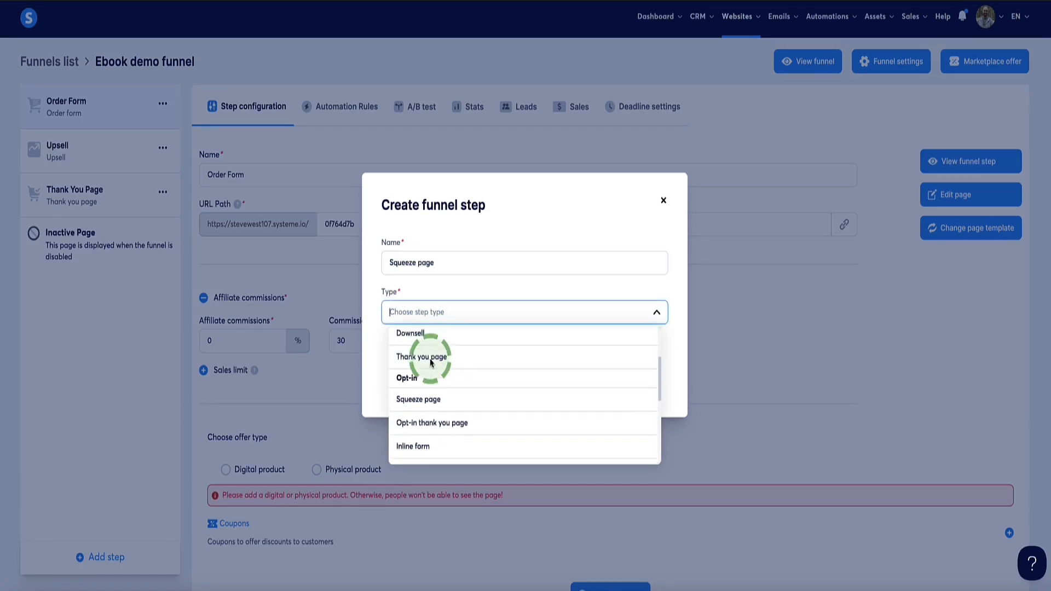
pyautogui.click(431, 388)
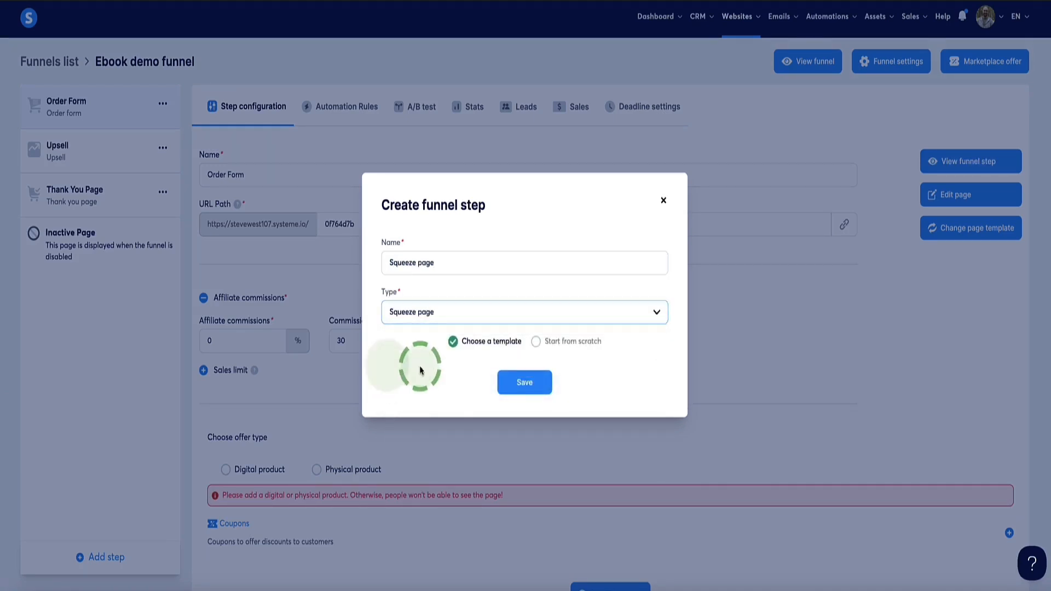
pyautogui.click(525, 382)
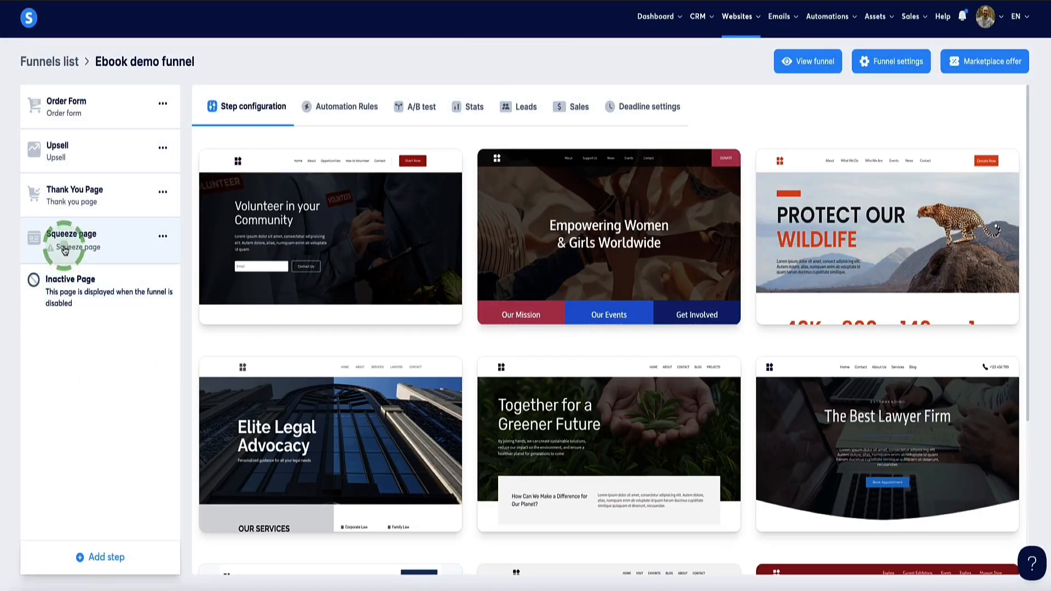
pyautogui.moveTo(65, 250); pyautogui.dragTo(73, 104)
# Step: Choose the free ebook template "9 Must-Use Tools For SMM" for the squeeze page and open the page for editing
pyautogui.moveTo(602, 302)
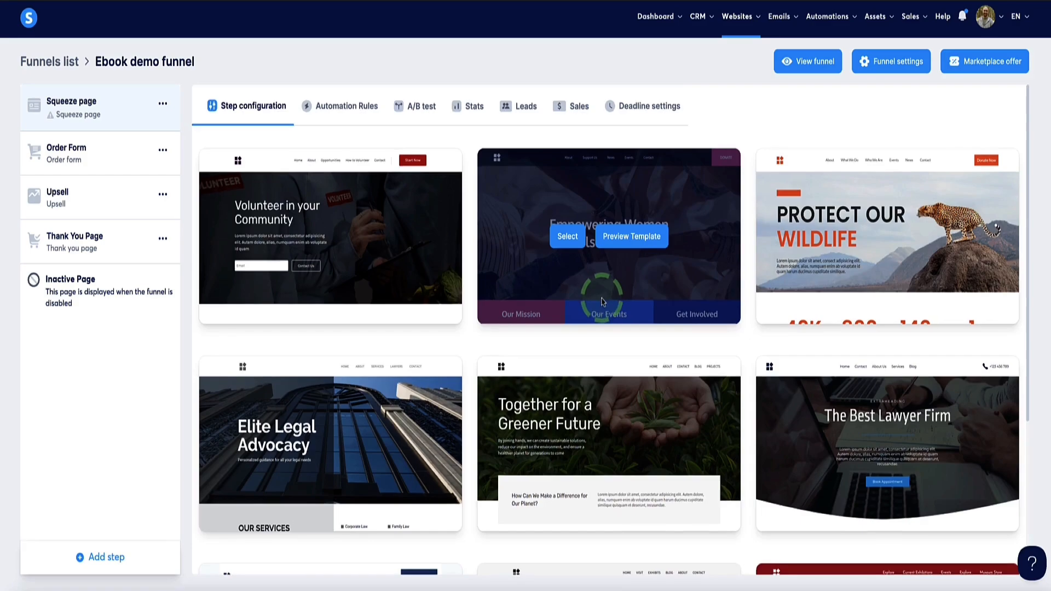
pyautogui.scroll(-5, 602, 302)
pyautogui.click(927, 534)
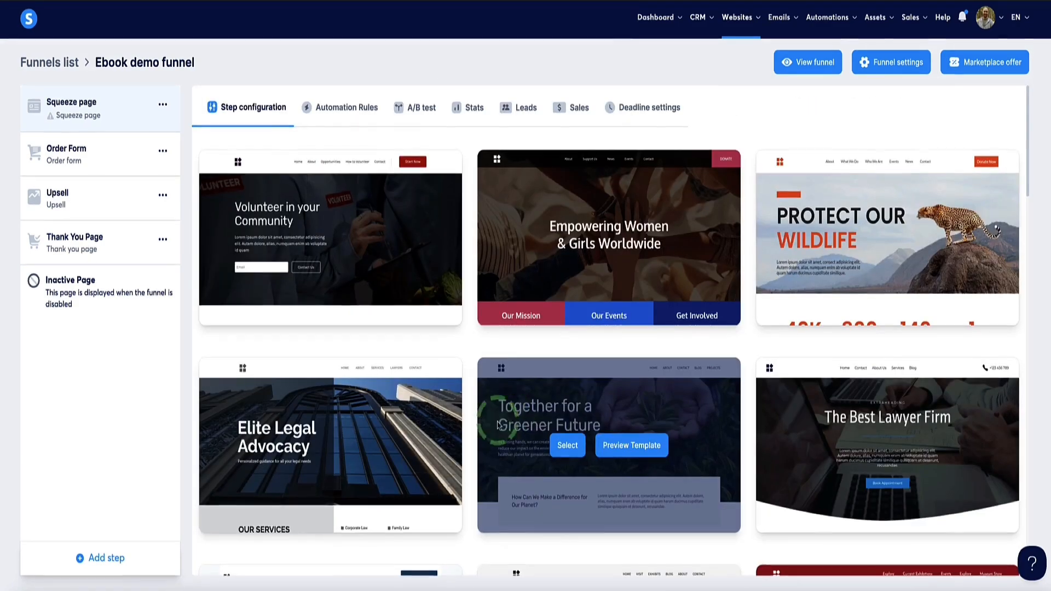
pyautogui.scroll(-15, 481, 292)
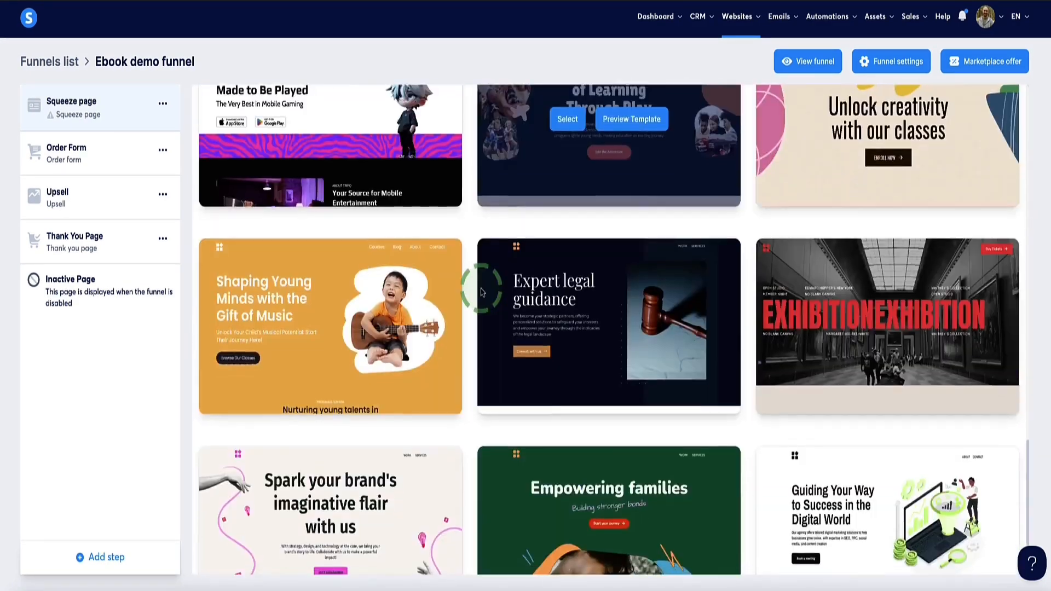
pyautogui.scroll(-2, 482, 291)
pyautogui.scroll(7, 482, 291)
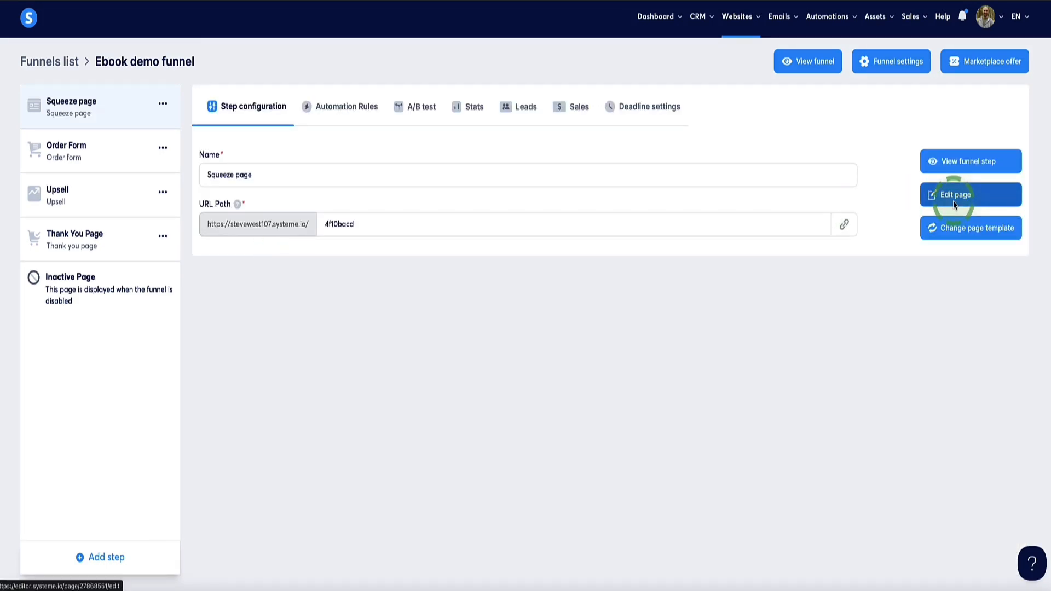
pyautogui.click(954, 204)
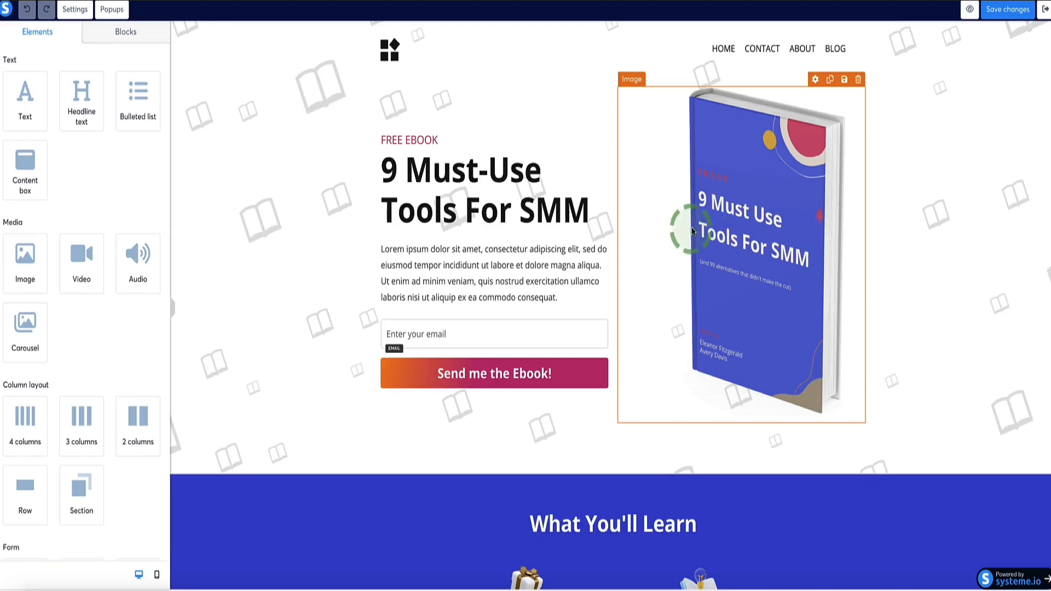
# Step: Examine the book cover image's settings and file upload dialog, and the email field and "Send me the Ebook!" button
pyautogui.click(747, 215)
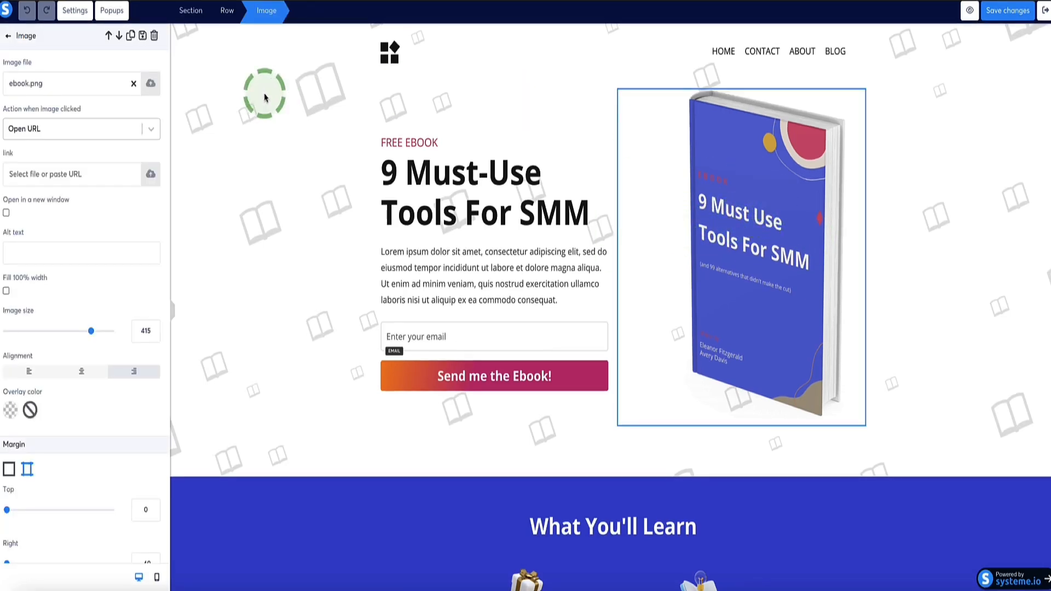
pyautogui.click(151, 84)
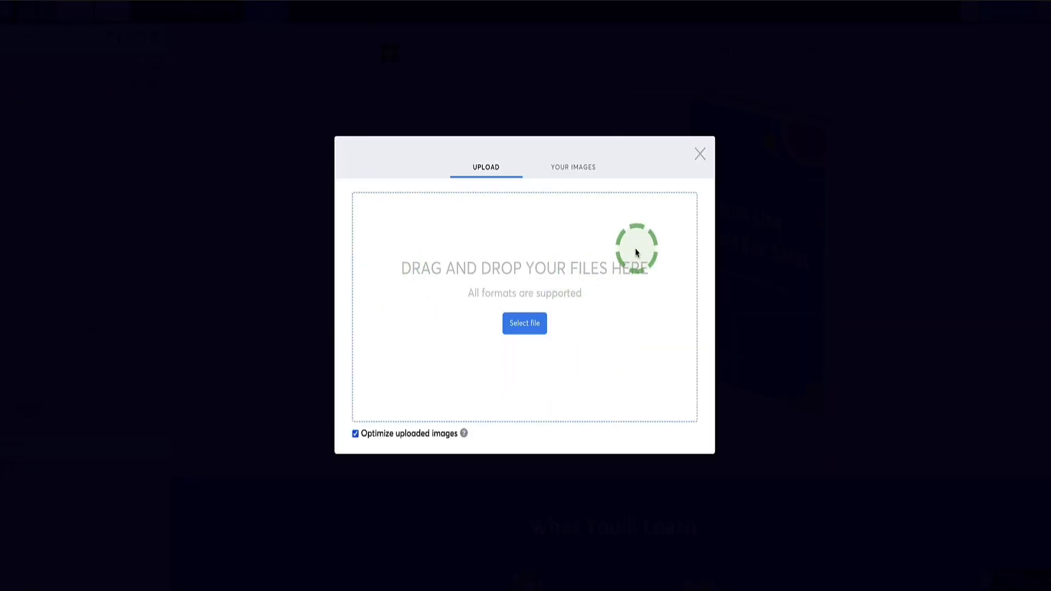
pyautogui.click(700, 155)
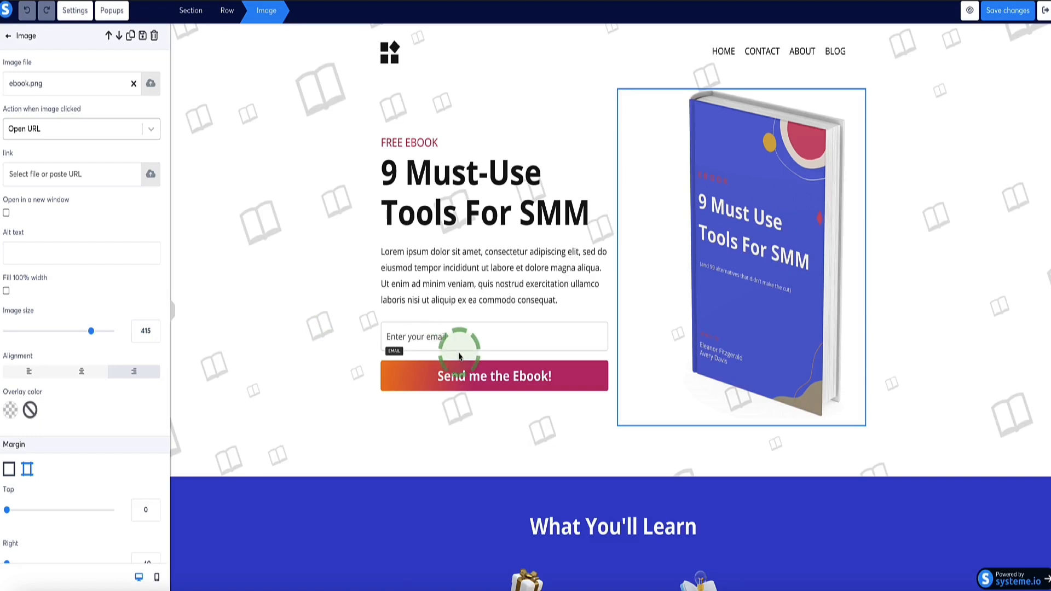
pyautogui.click(463, 374)
pyautogui.click(397, 334)
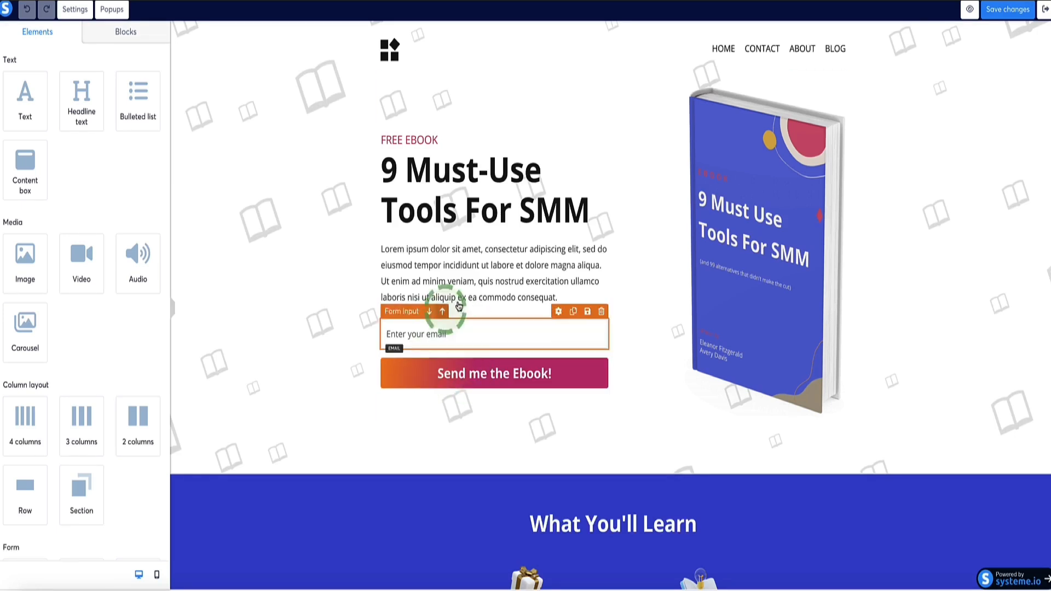
pyautogui.click(486, 288)
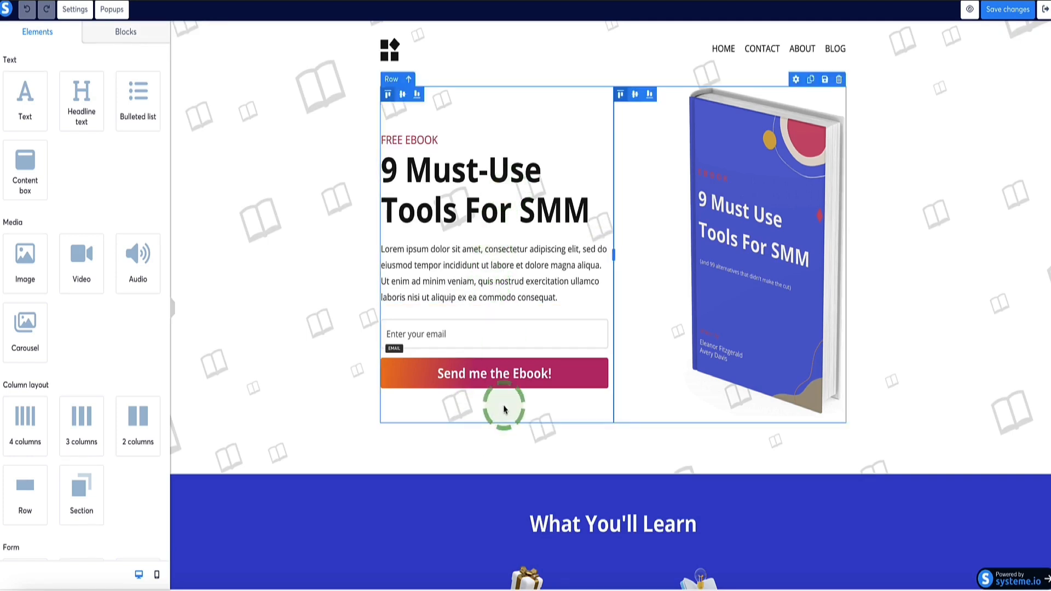
pyautogui.click(495, 348)
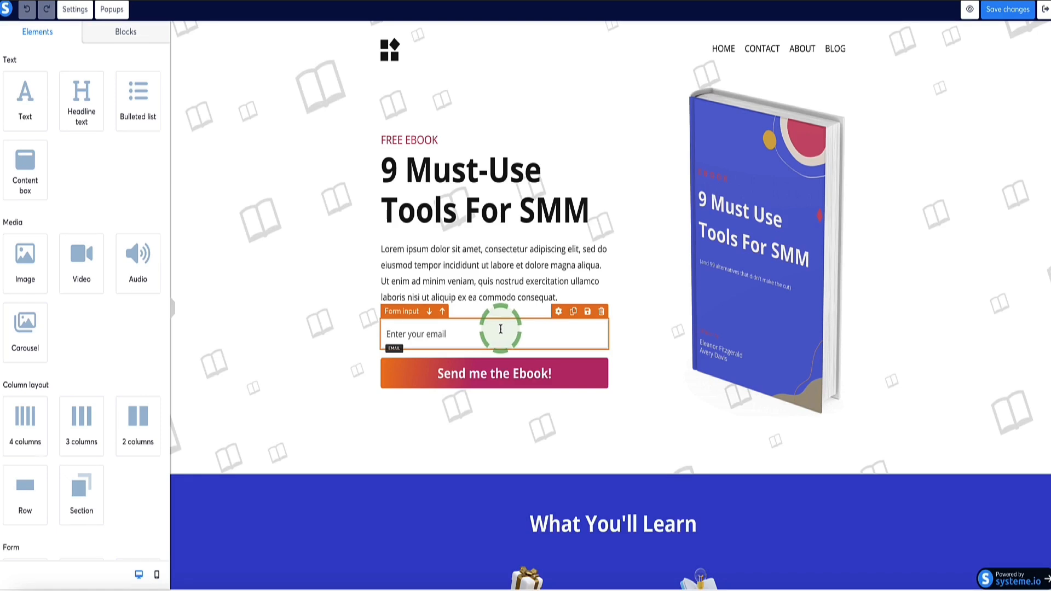
# Step: Add a form input between the description text and the email field on the squeeze page
pyautogui.scroll(-1, 133, 187)
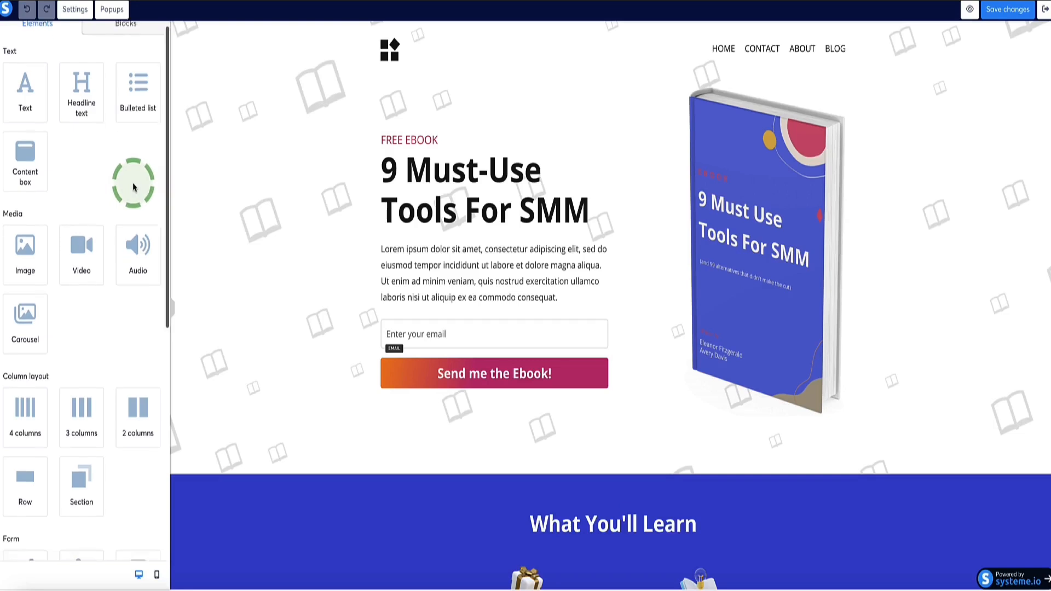
pyautogui.scroll(-5, 133, 187)
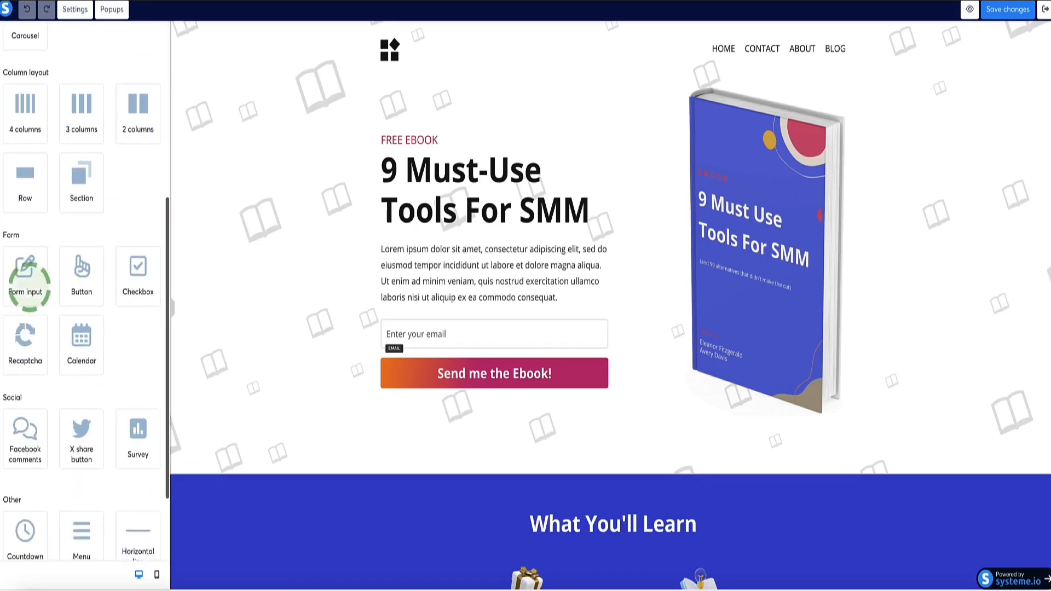
pyautogui.moveTo(24, 270); pyautogui.dragTo(446, 304)
pyautogui.click(419, 346)
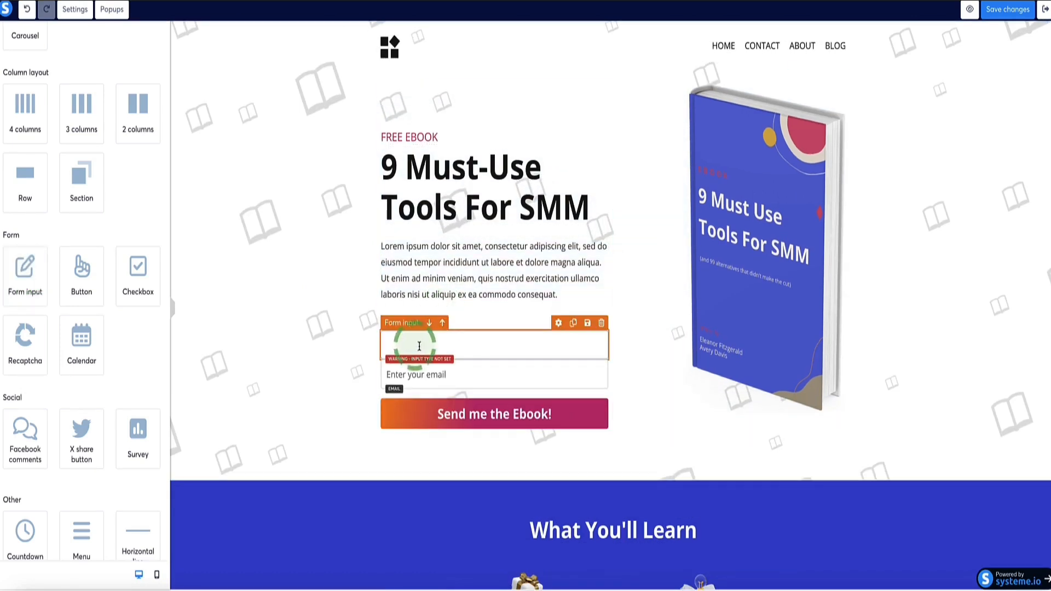
pyautogui.click(451, 342)
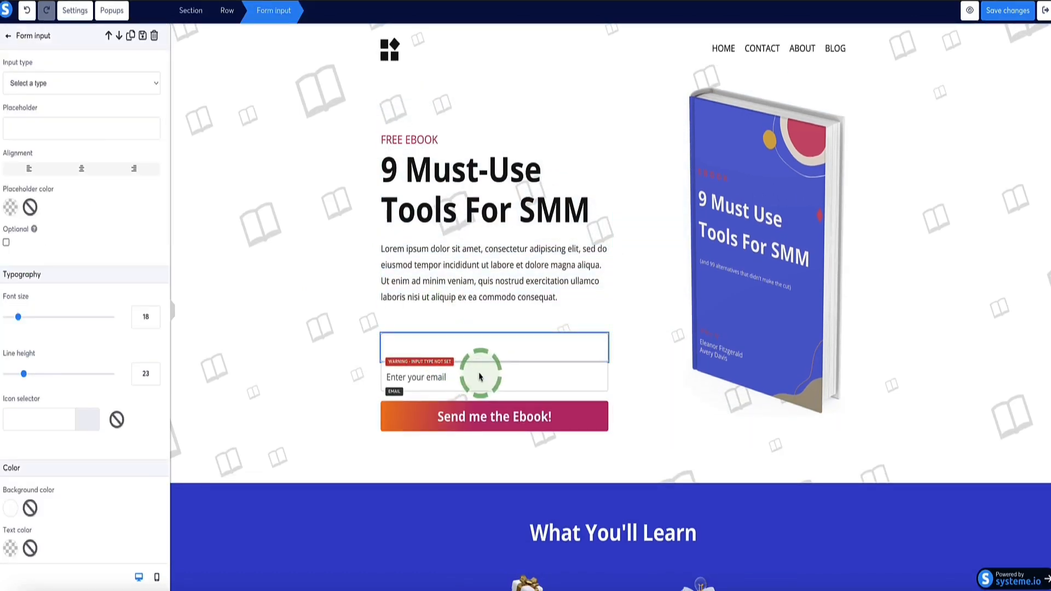
pyautogui.click(352, 344)
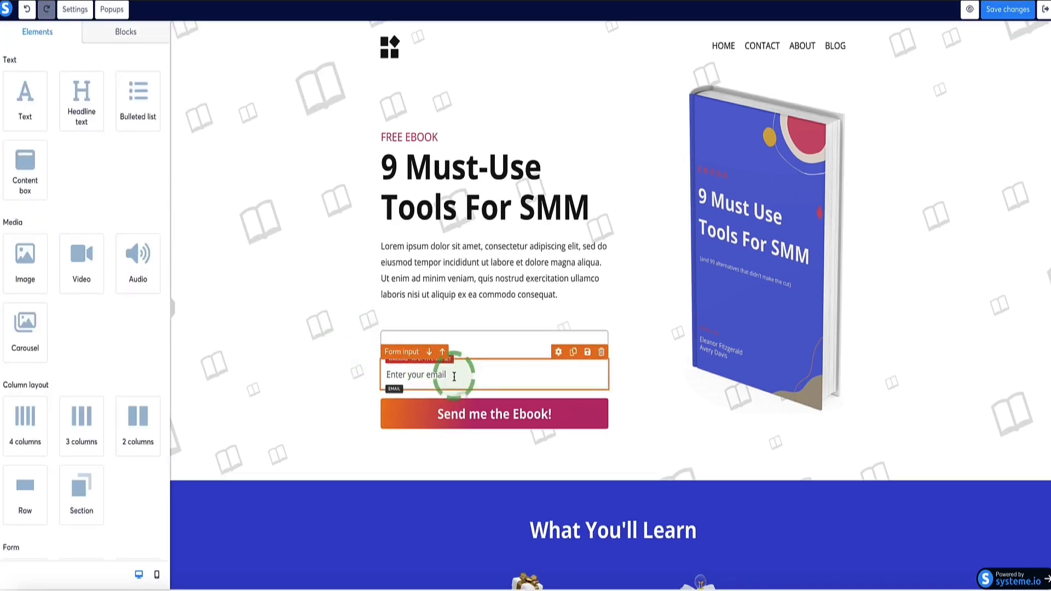
# Step: Set the new form input's bottom margin to 28 to separate it from the email field
pyautogui.click(475, 350)
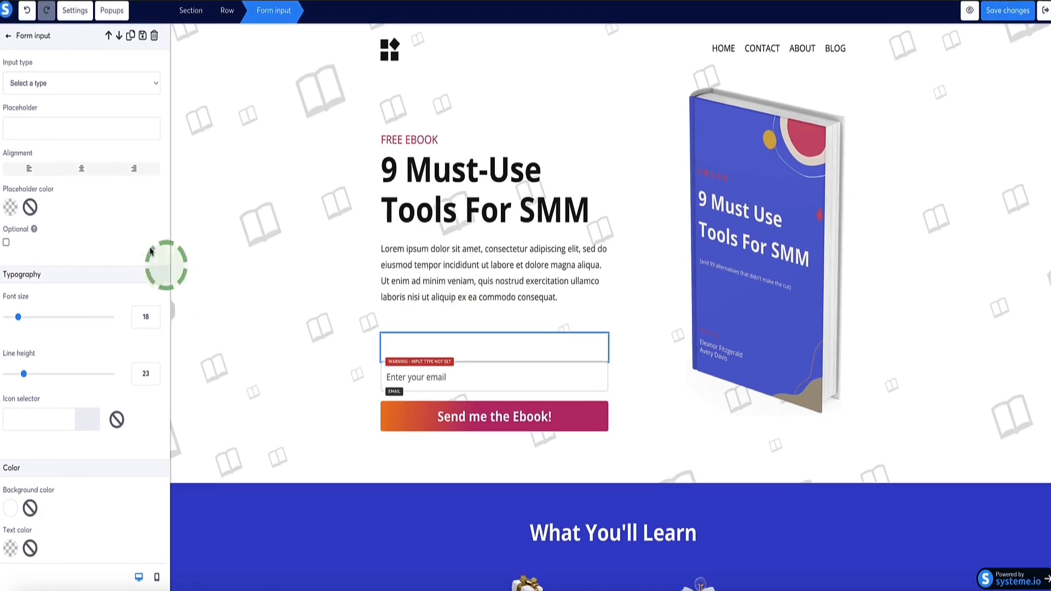
pyautogui.scroll(-2, 95, 210)
pyautogui.scroll(-7, 94, 210)
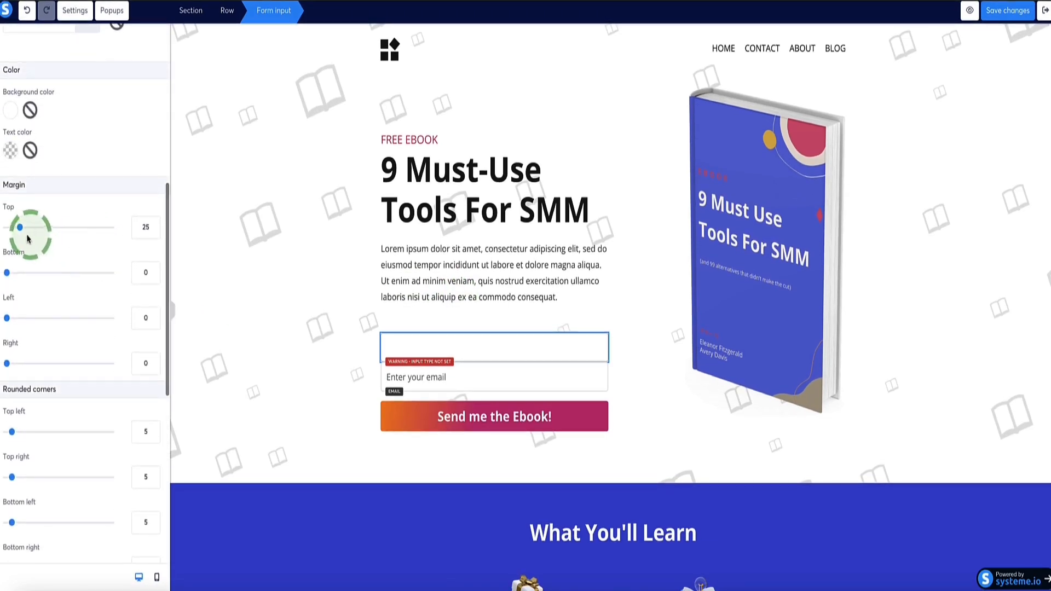
pyautogui.moveTo(7, 272); pyautogui.dragTo(22, 280)
pyautogui.click(236, 357)
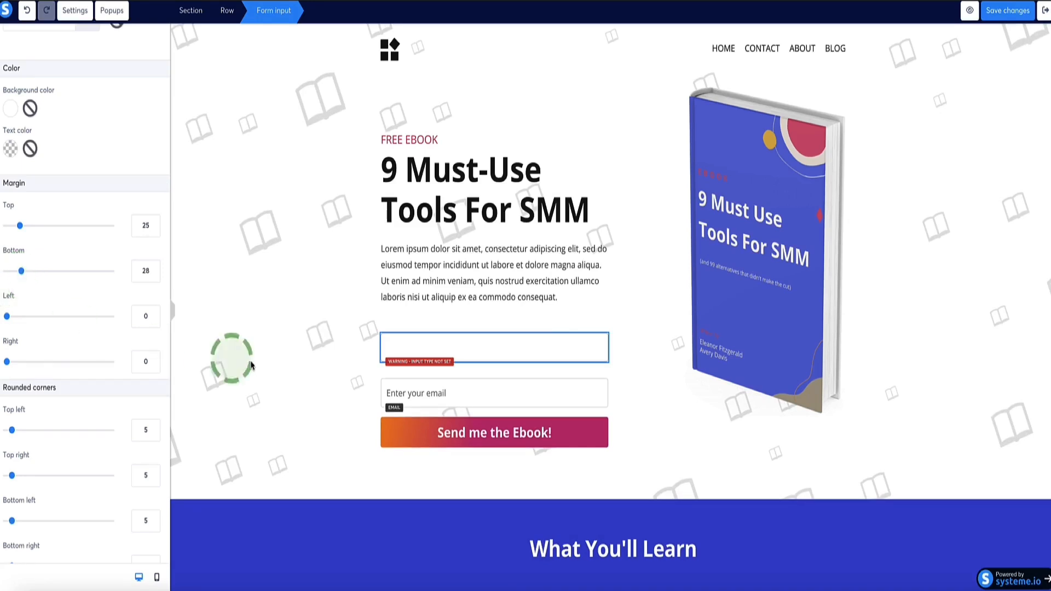
# Step: Set the input type of the new form input above the email field to First name
pyautogui.click(401, 337)
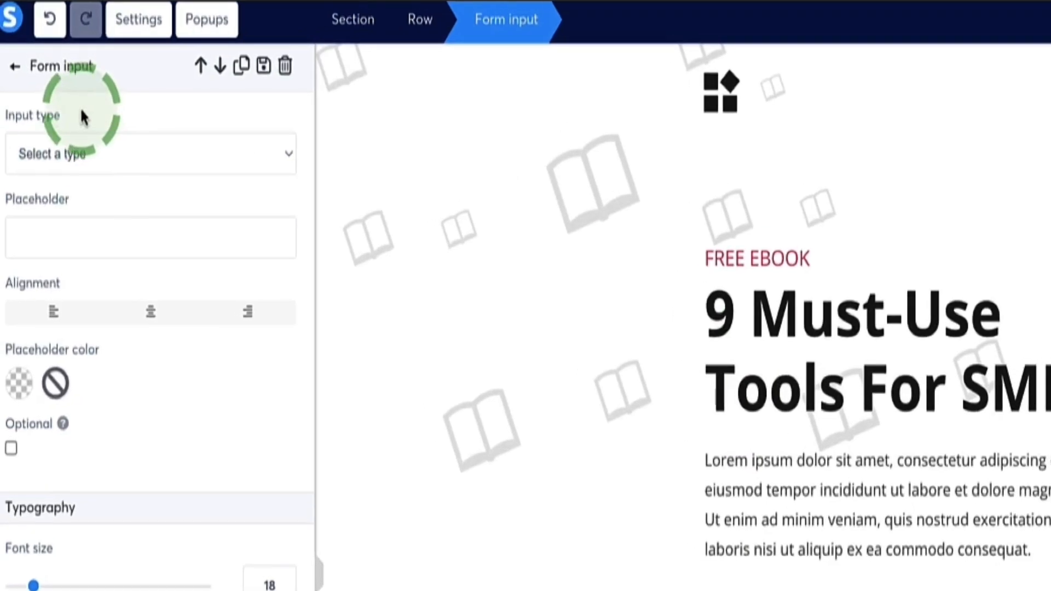
pyautogui.tripleClick(2, 63)
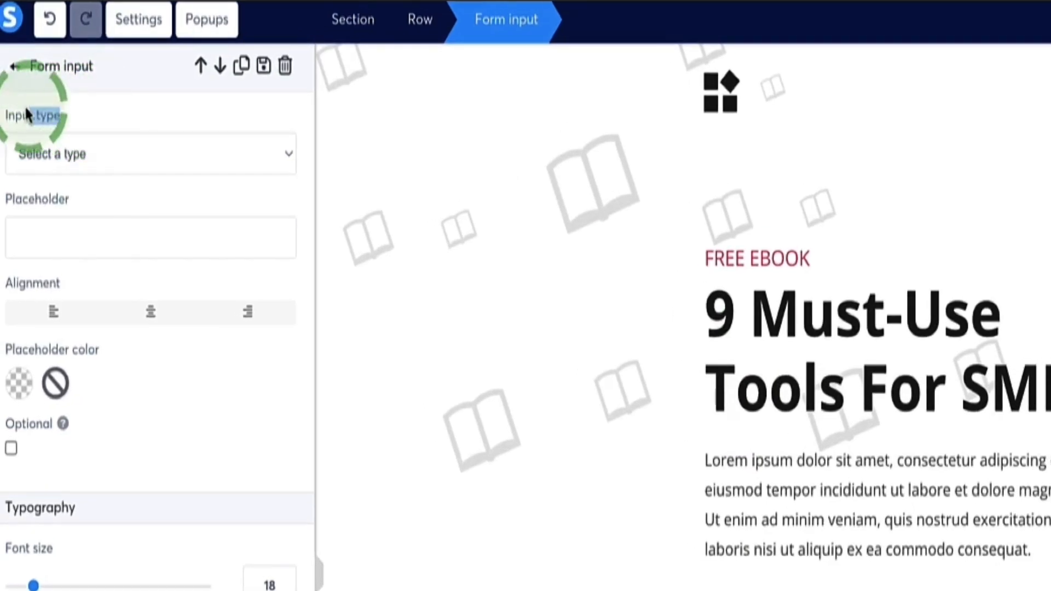
pyautogui.click(280, 155)
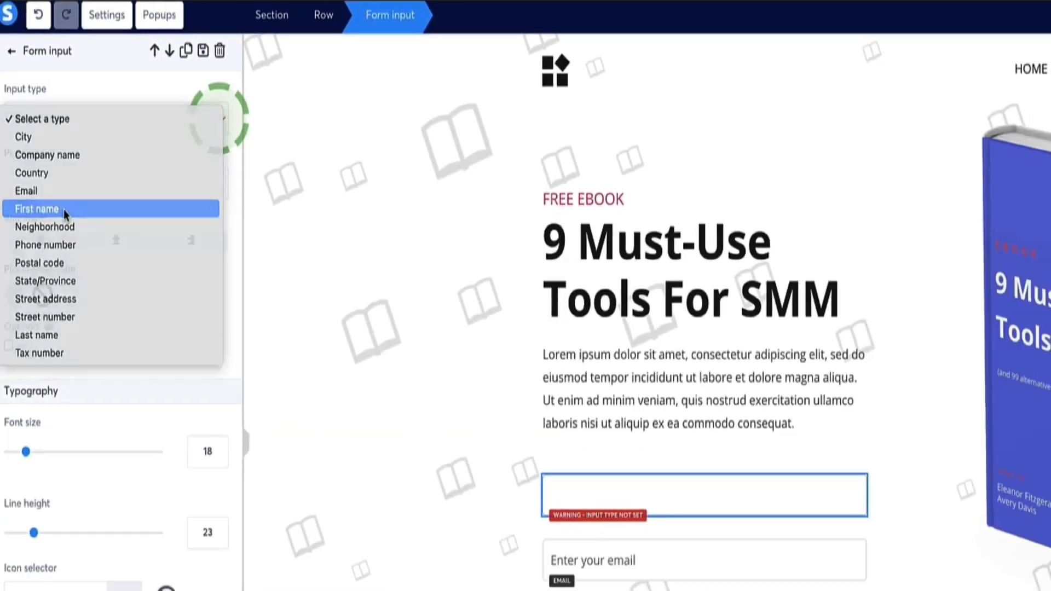
pyautogui.click(82, 272)
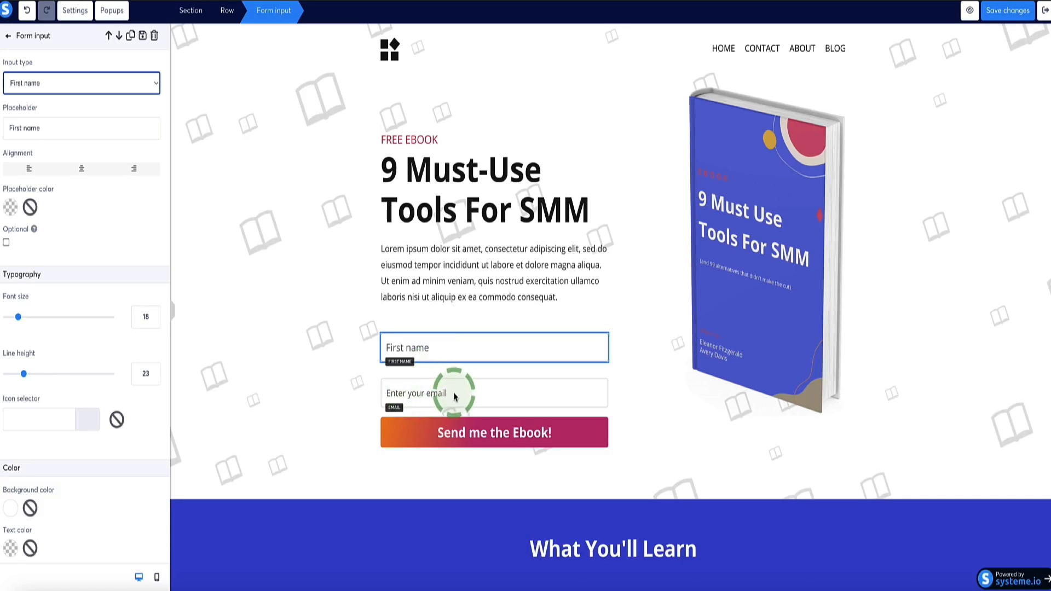
# Step: Set the "Send me the Ebook!" button's click action to Submit form
pyautogui.click(452, 428)
pyautogui.click(454, 428)
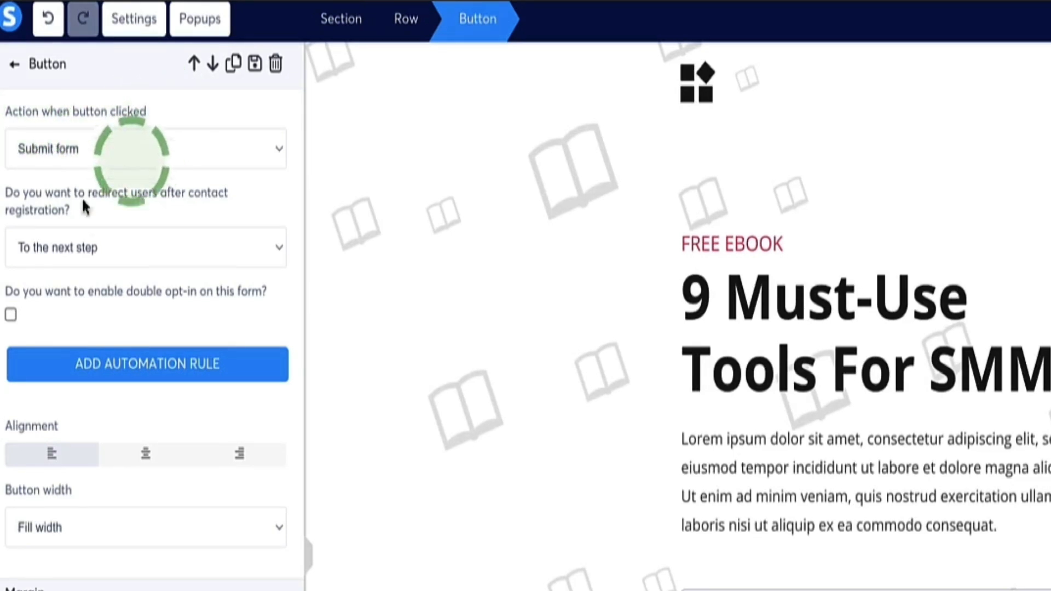
pyautogui.moveTo(143, 113); pyautogui.dragTo(13, 118)
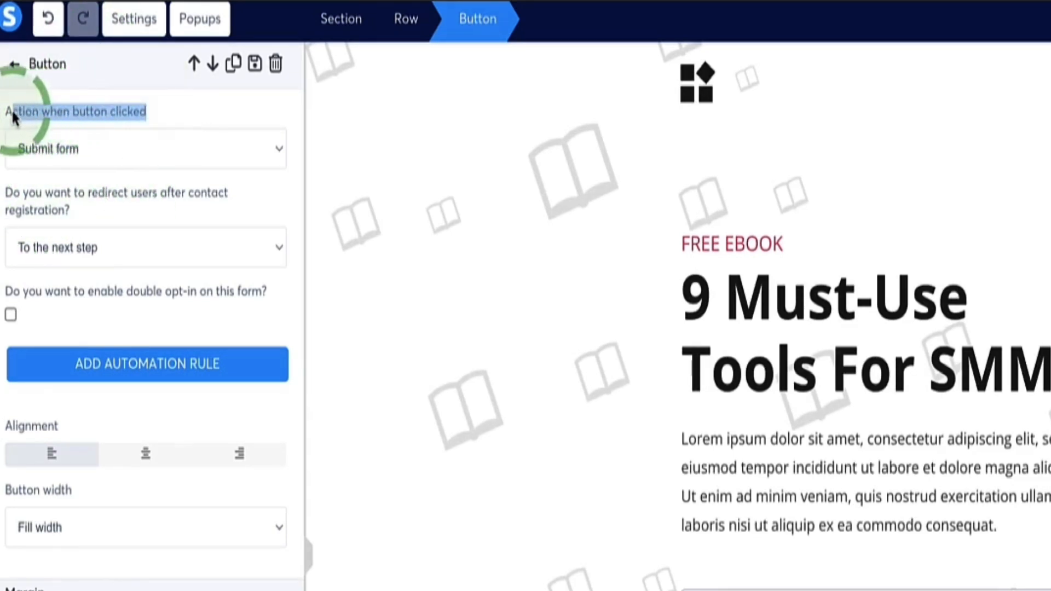
pyautogui.click(277, 159)
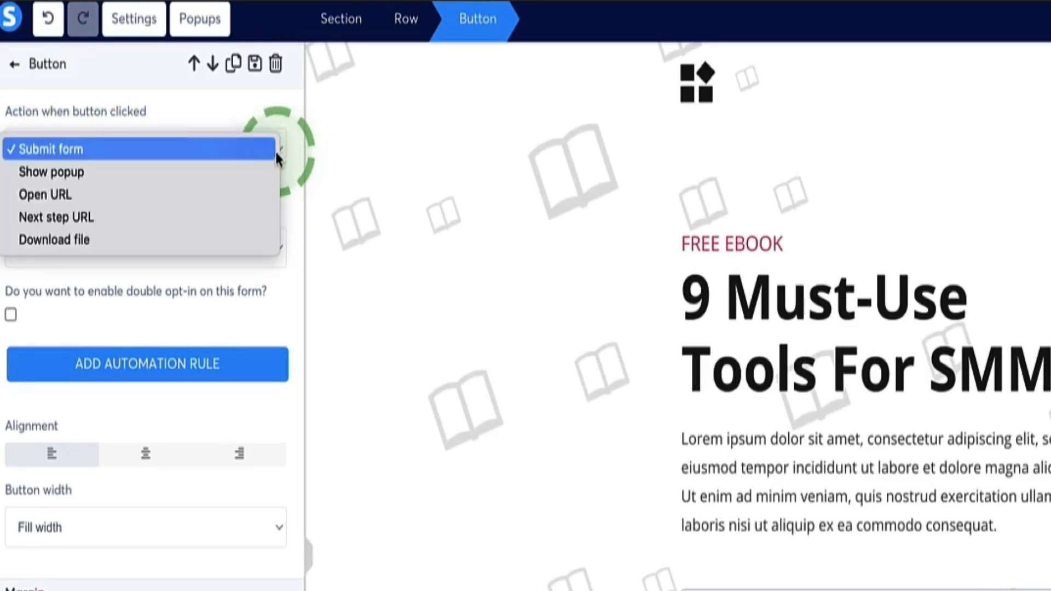
pyautogui.click(44, 151)
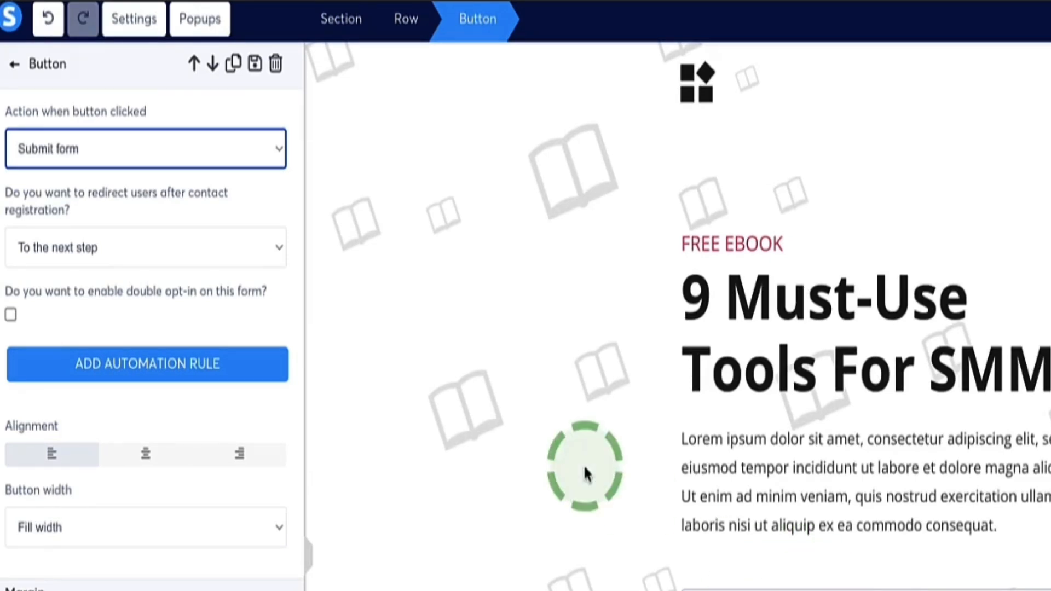
# Step: Set the button's redirection after contact registration to the next step
pyautogui.moveTo(80, 209); pyautogui.dragTo(3, 193)
pyautogui.click(75, 202)
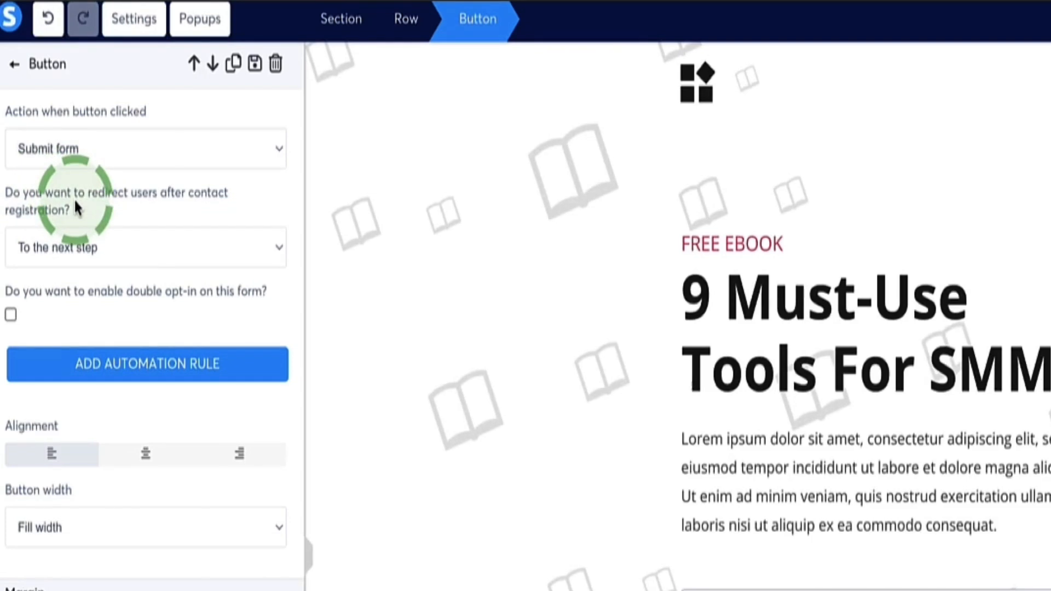
pyautogui.click(277, 251)
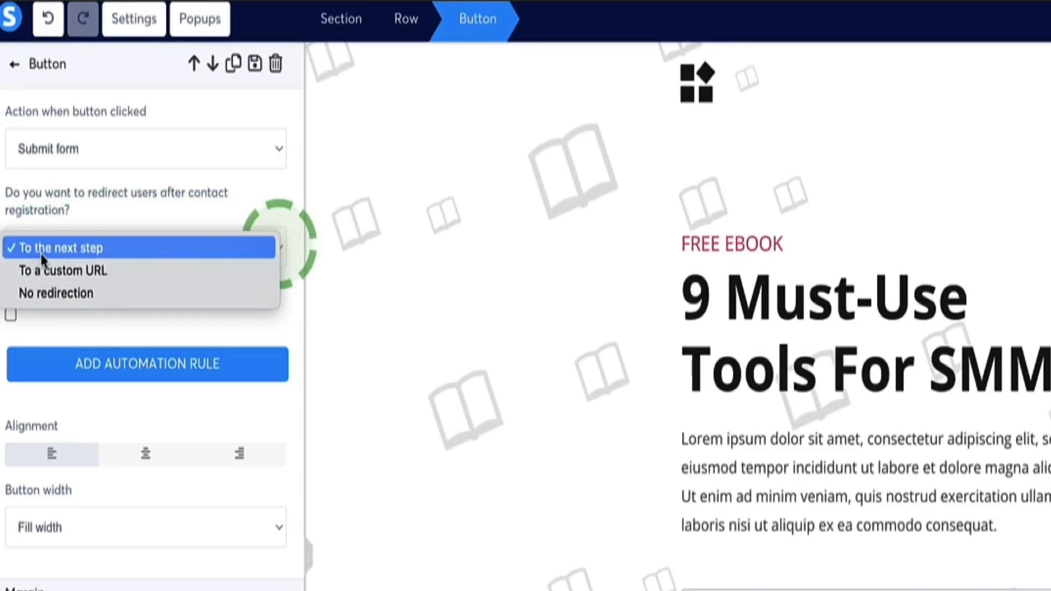
pyautogui.click(87, 249)
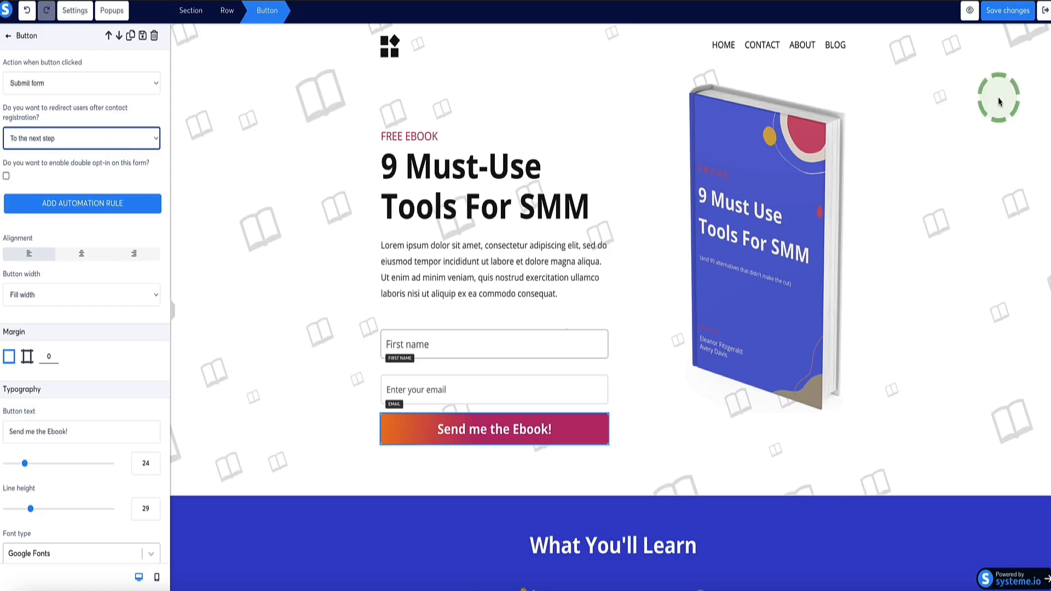
# Step: Save the squeeze page changes and exit the page editor
pyautogui.click(1002, 11)
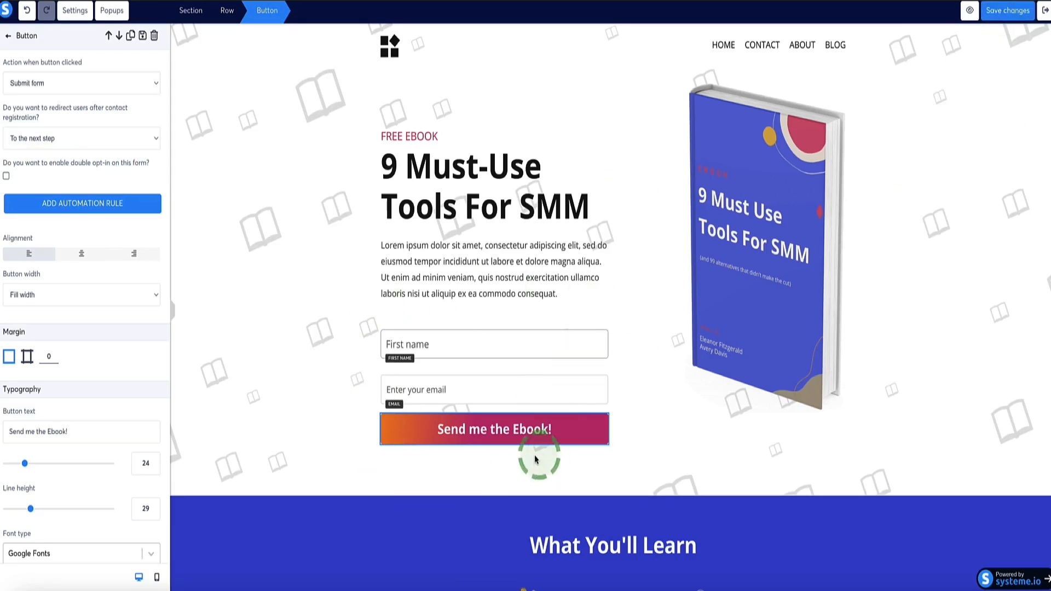
pyautogui.click(1043, 11)
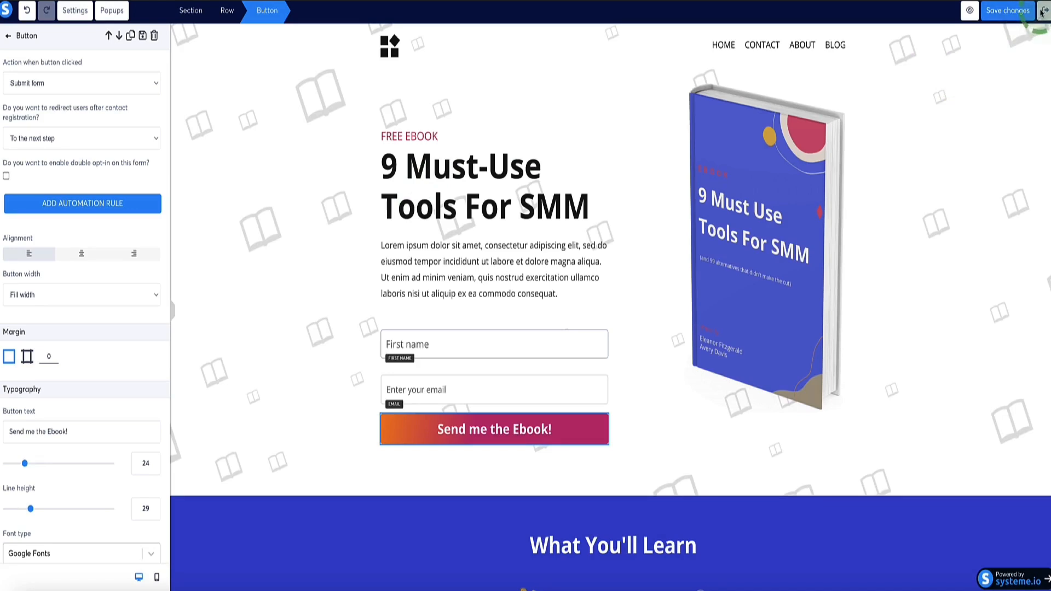
# Step: Open the Order Form step's live page and examine its product details, contact fields, payment methods and order button
pyautogui.click(39, 156)
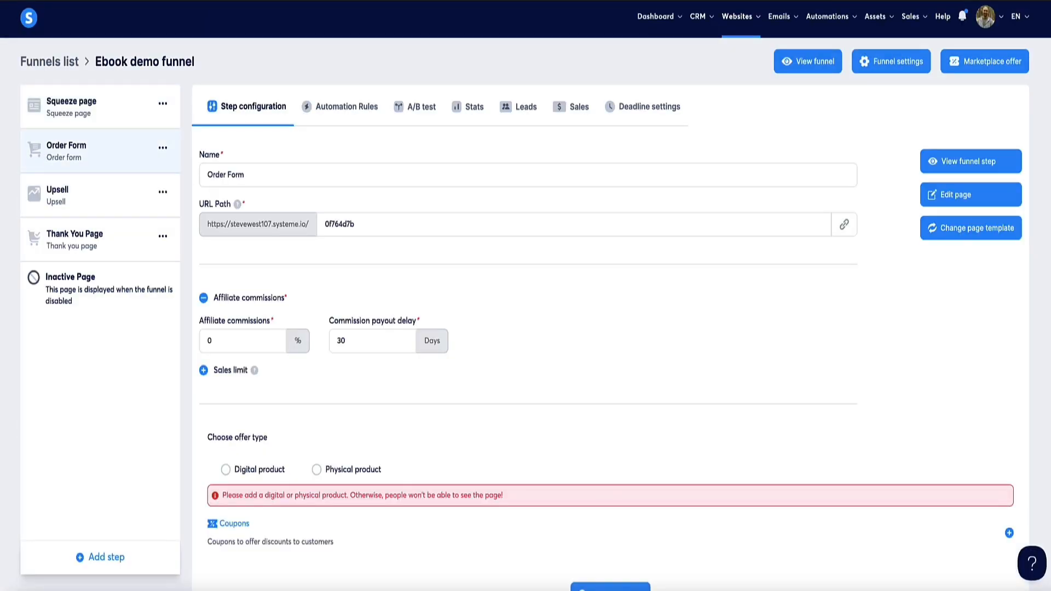
pyautogui.click(966, 161)
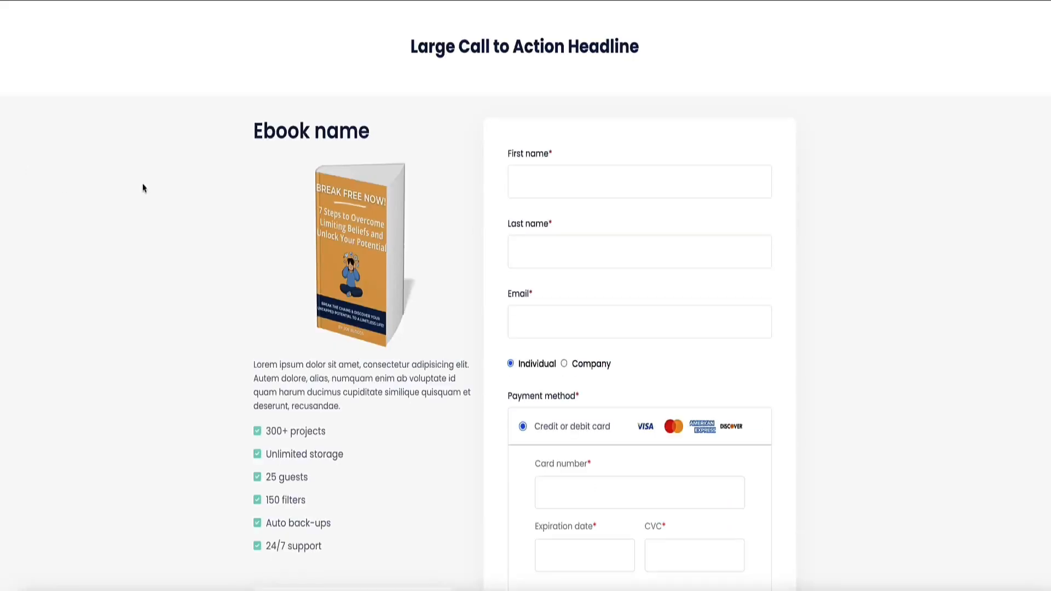
pyautogui.scroll(-1, 143, 186)
pyautogui.scroll(-6, 165, 185)
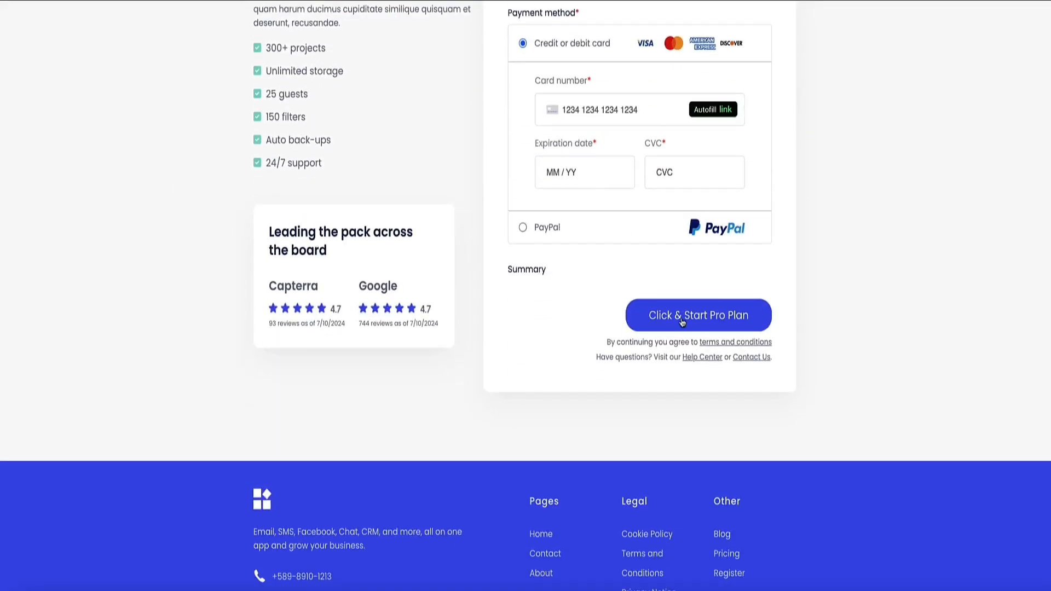
pyautogui.scroll(1, 684, 325)
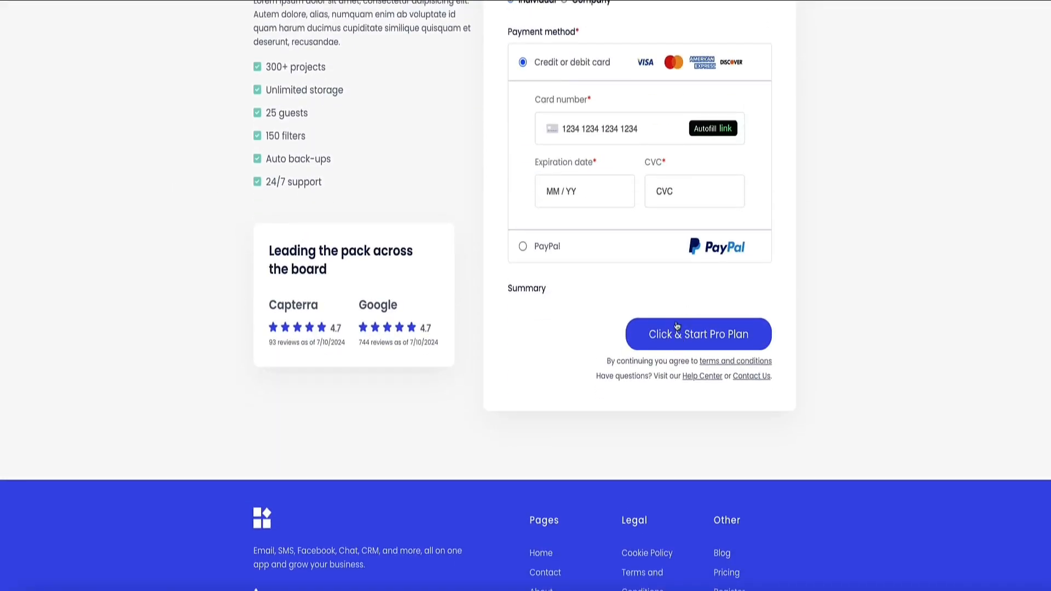
pyautogui.scroll(1, 679, 335)
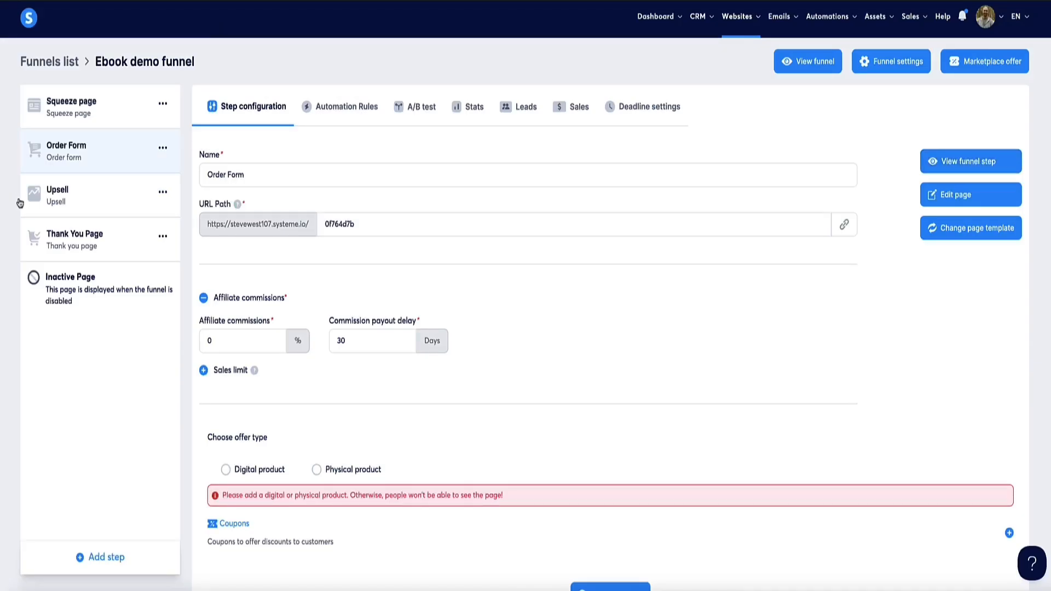
# Step: View the Upsell step's live page and examine its offer and its accept and decline buttons
pyautogui.click(48, 197)
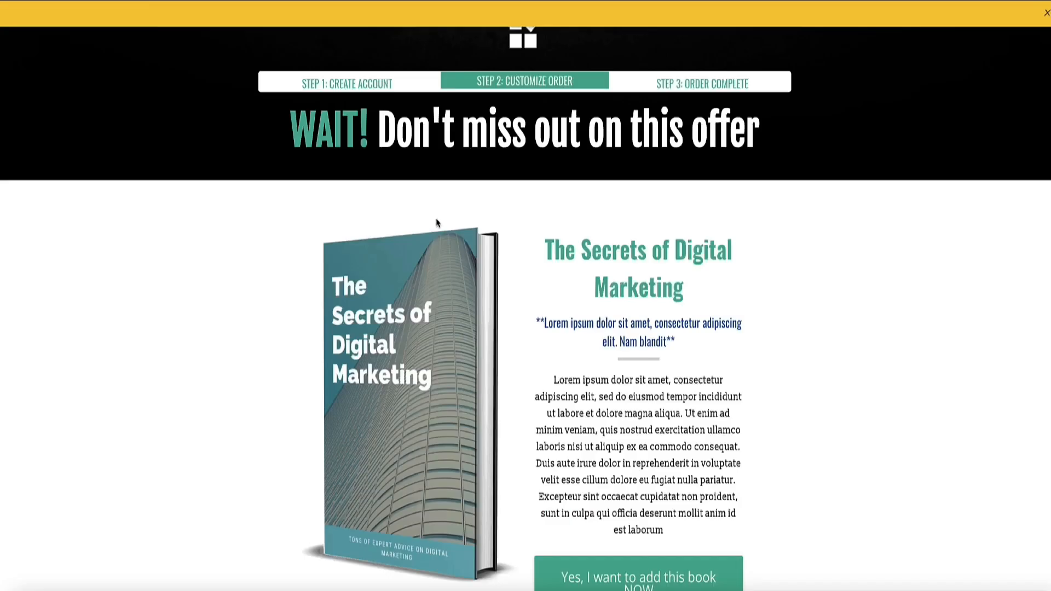
pyautogui.scroll(-5, 541, 258)
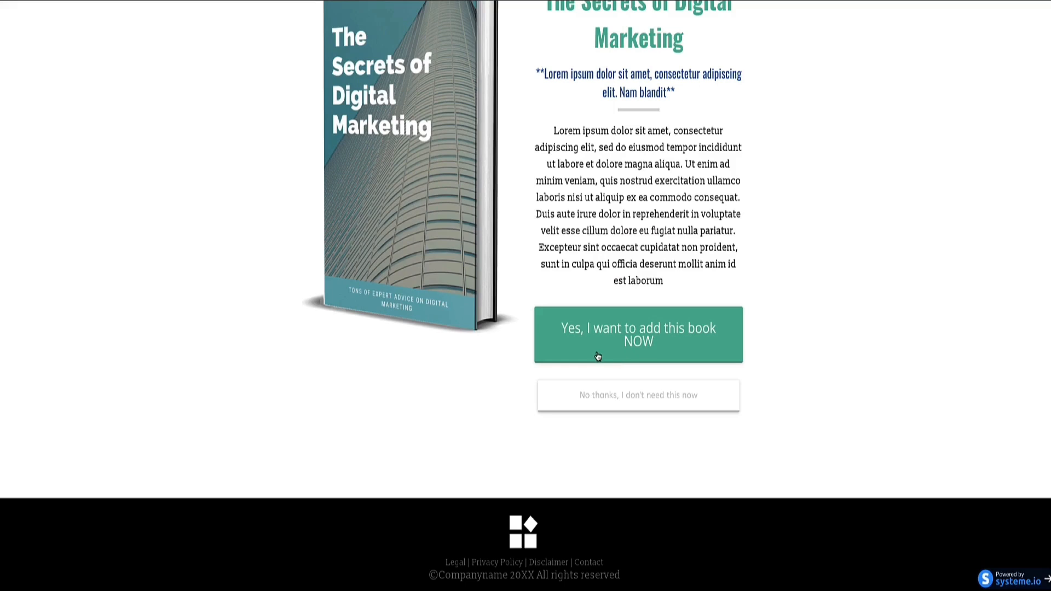